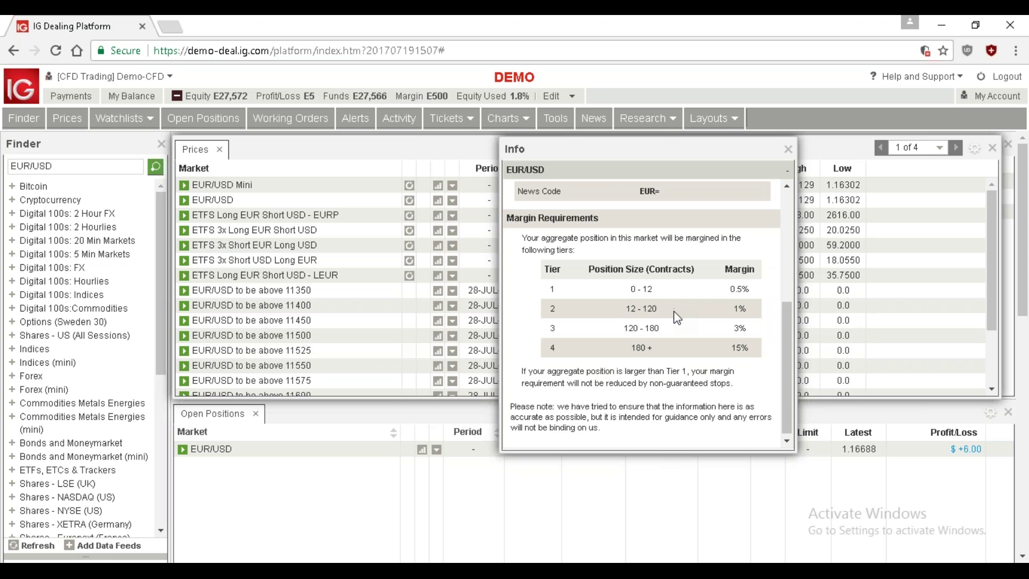
Step: Close the EUR/USD market info, view the contract details of EUR/USD Mini, and close them
scroll(674, 311, "up", 5)
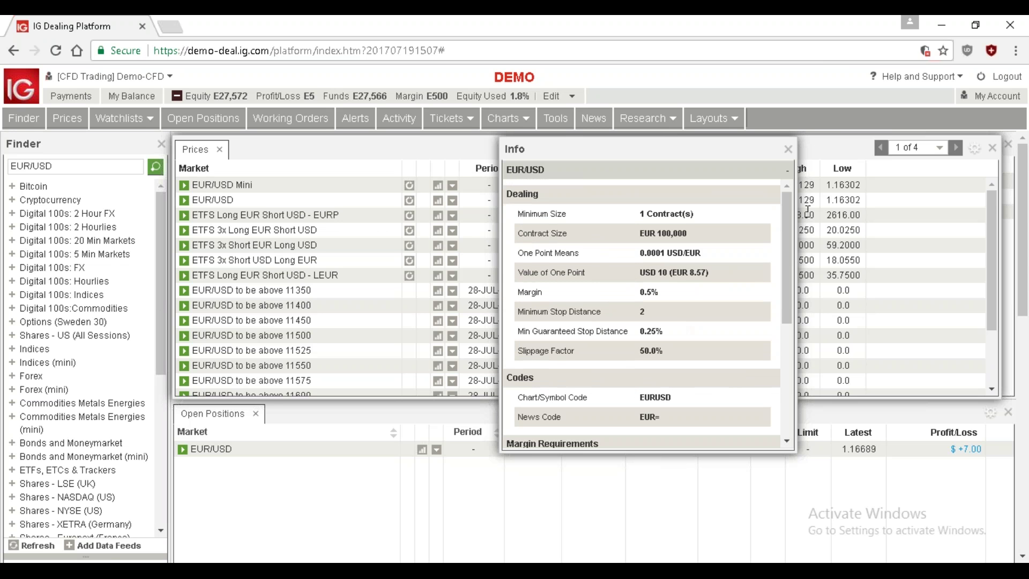
left_click(789, 150)
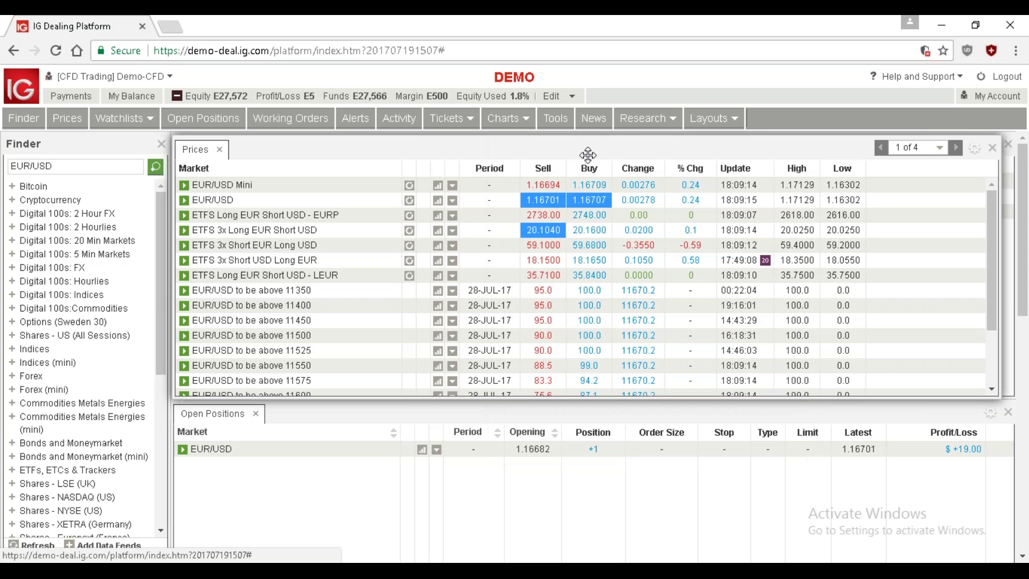
left_click(454, 188)
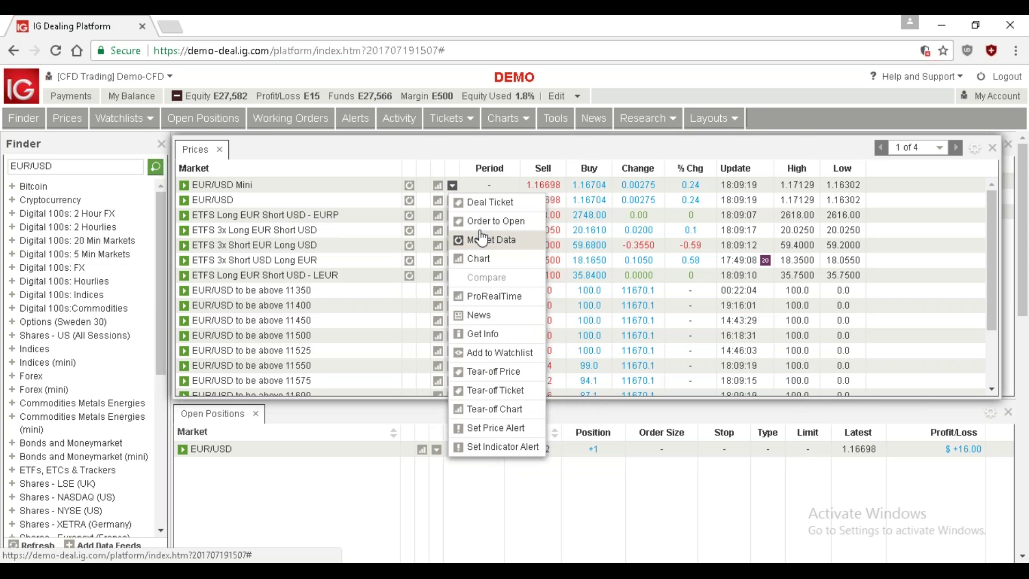
left_click(481, 335)
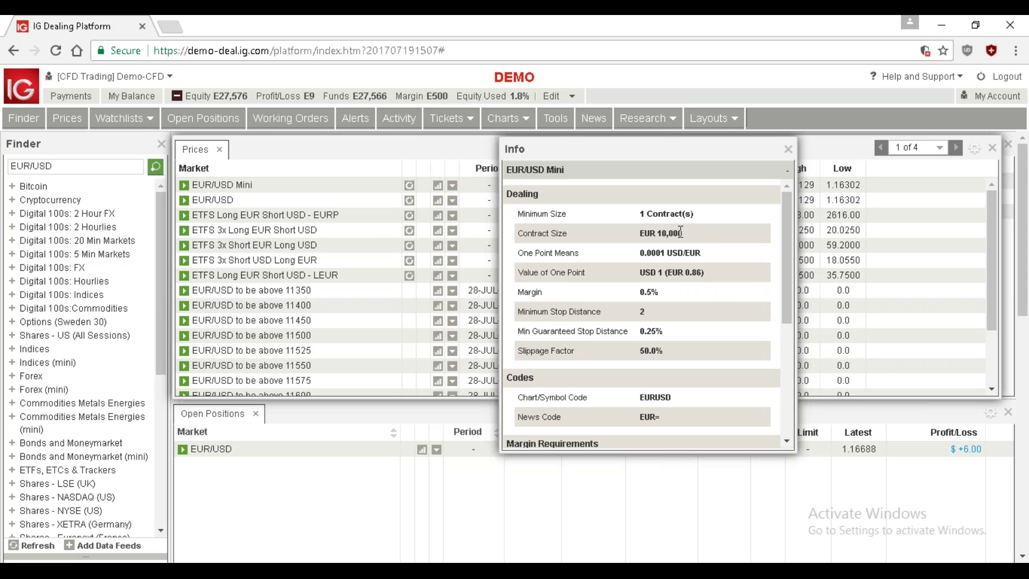
left_click(789, 149)
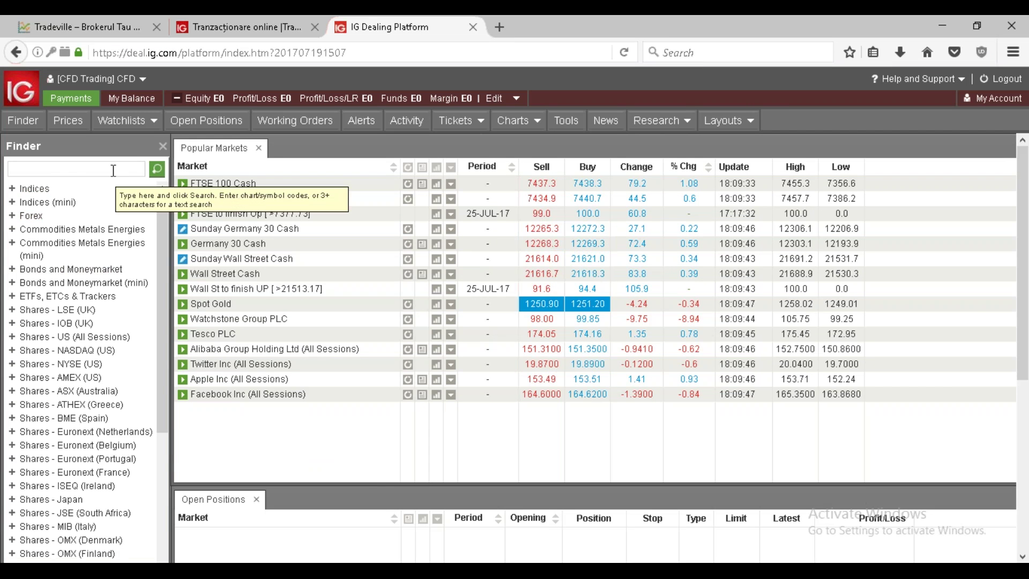
Step: Switch to the live CFD account and search its Finder for "eur/usd"
type("eur")
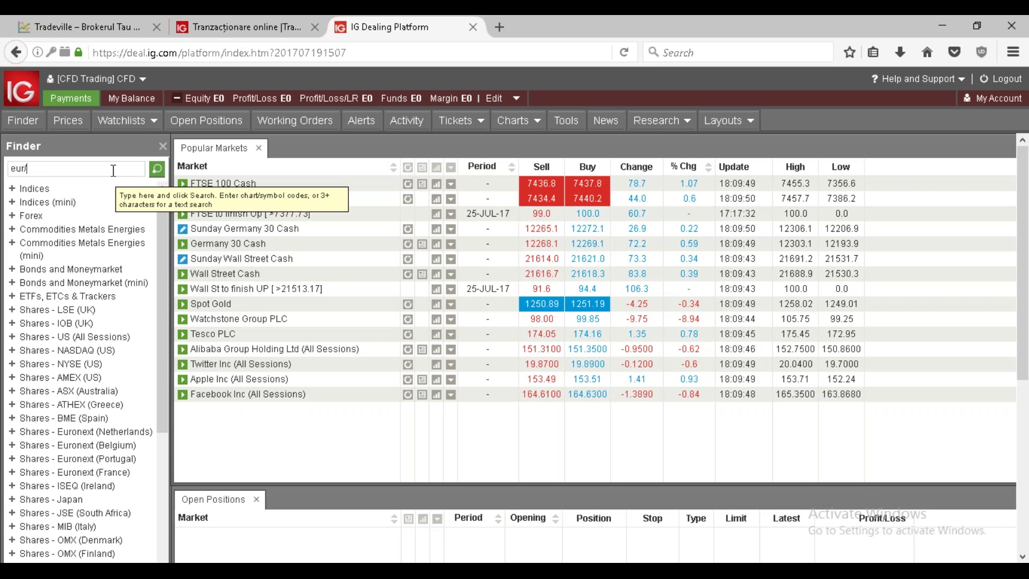
type("/us")
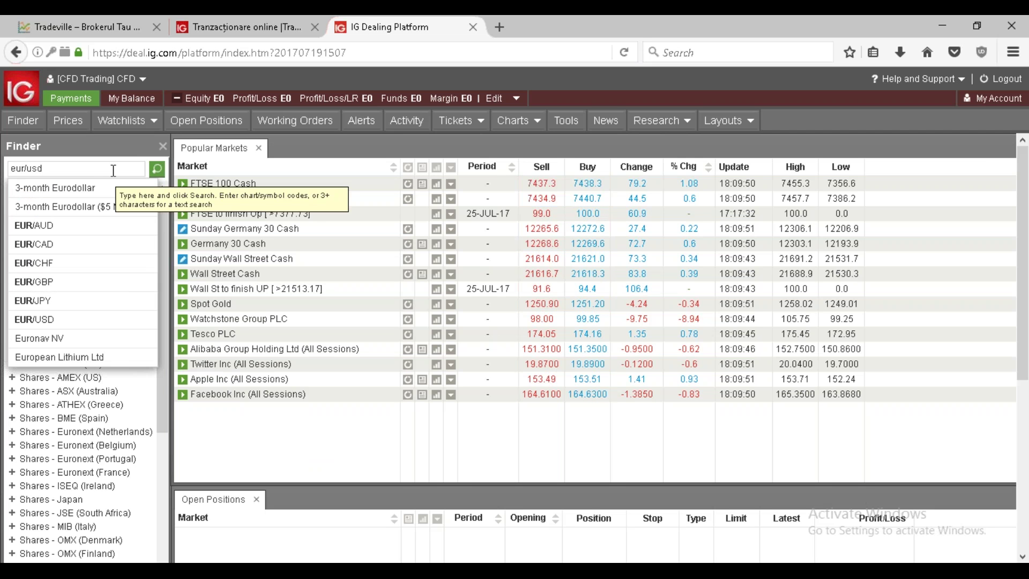
type("d")
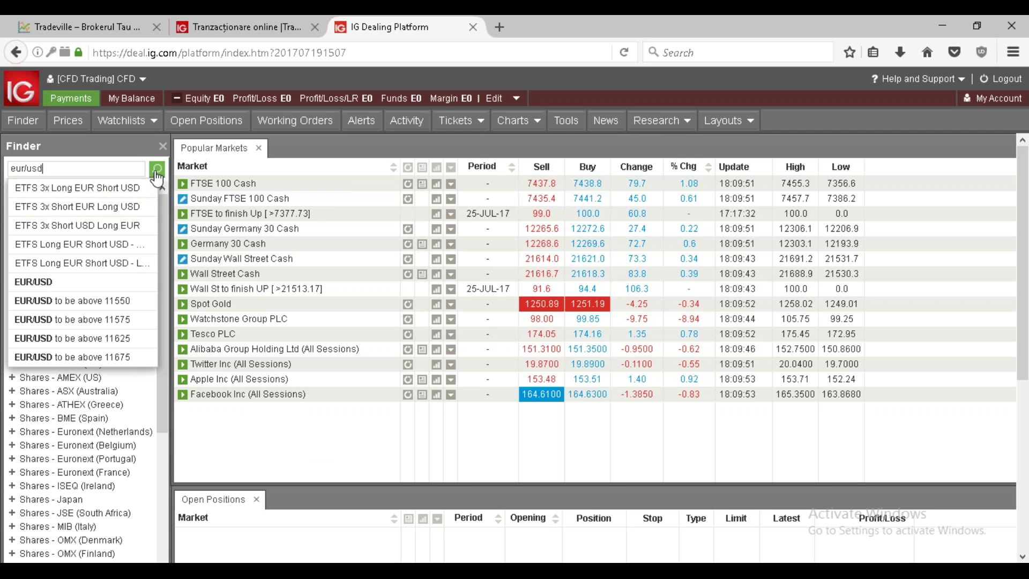
left_click(156, 168)
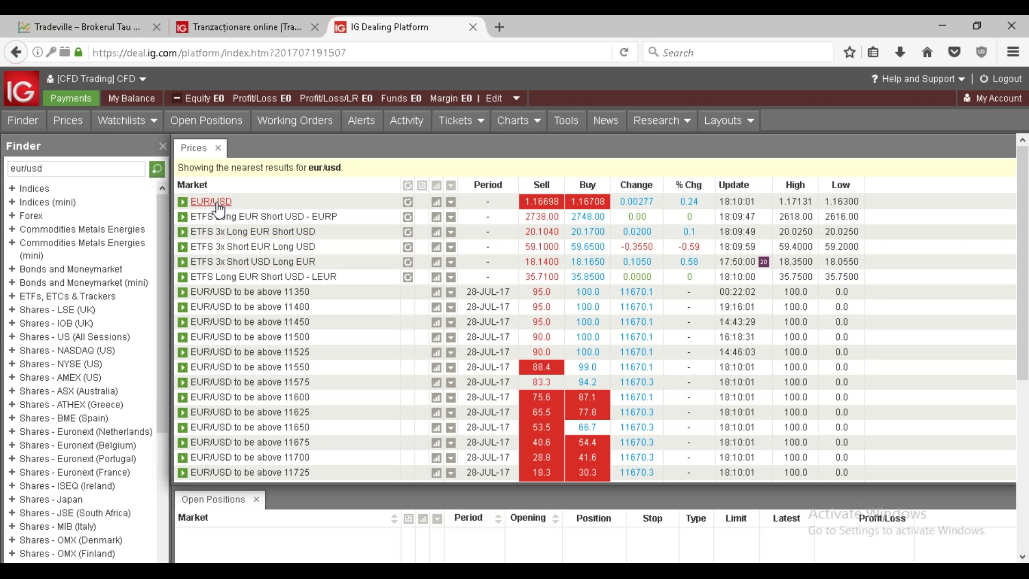
Step: View the live account's contract details for the EUR/USD market and close them
left_click(450, 202)
left_click(479, 349)
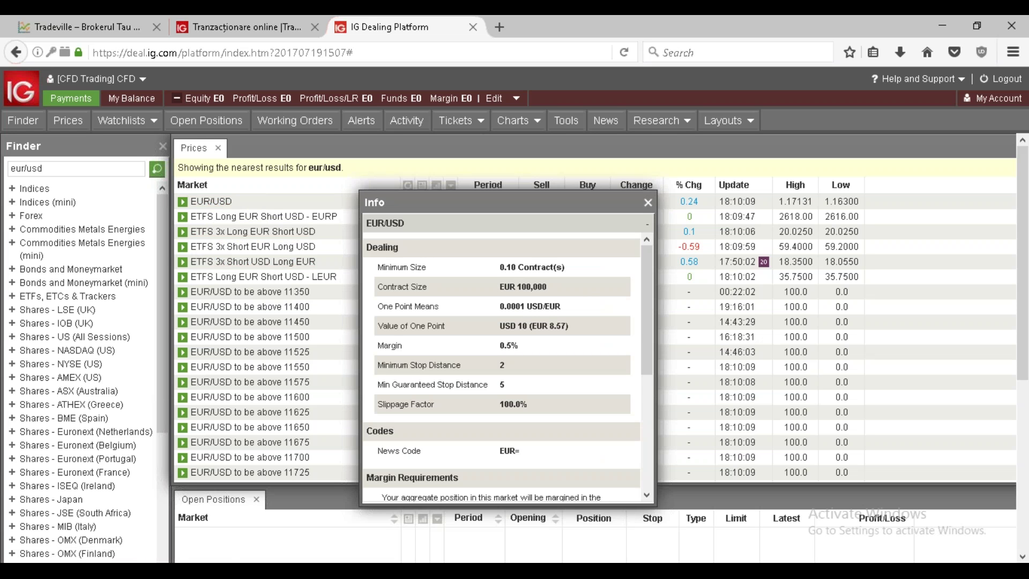
left_click(648, 202)
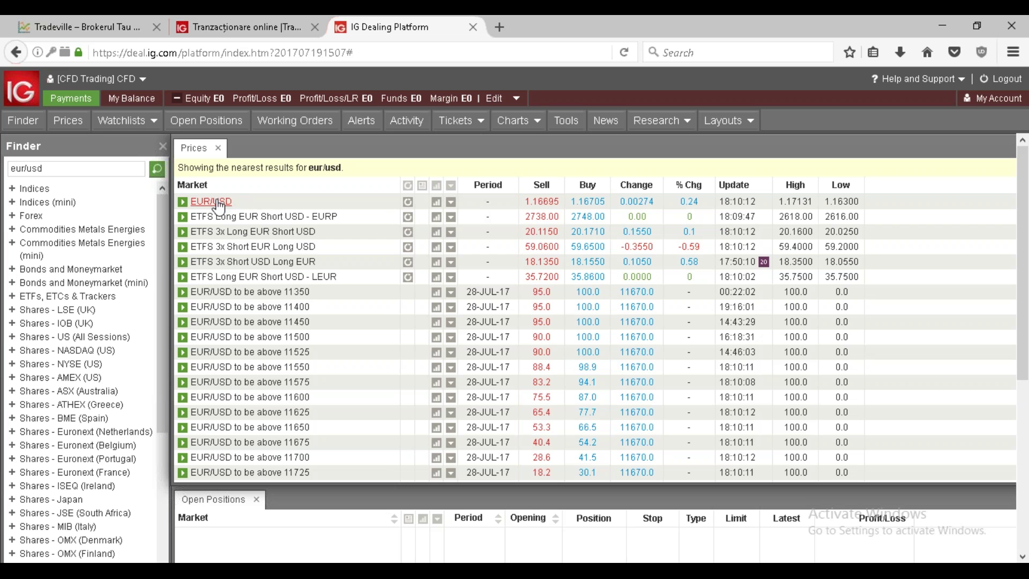
Step: Open a deal ticket for EUR/USD on the live account and set its size to 0.1 contracts
left_click(256, 228)
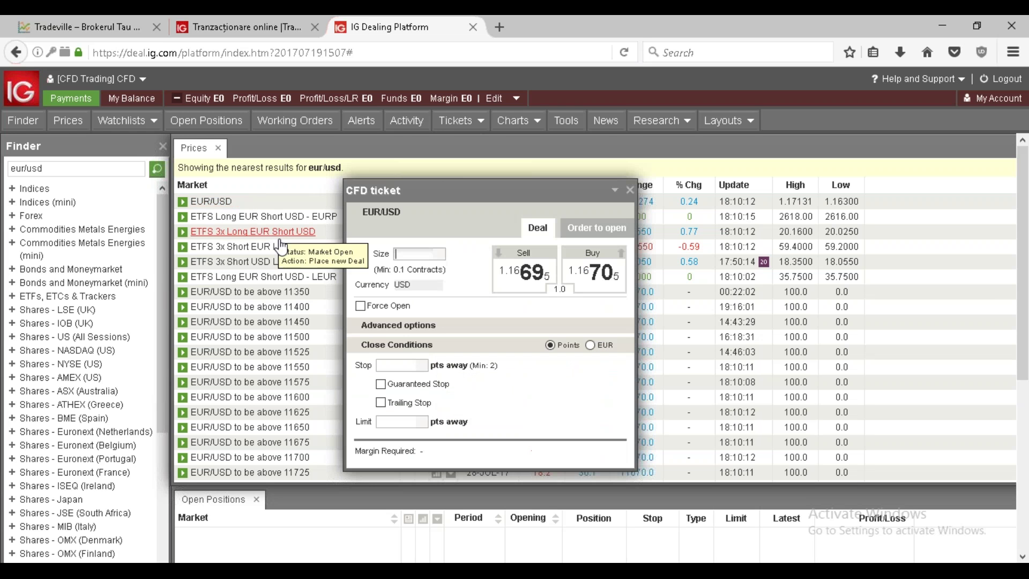
left_click(413, 256)
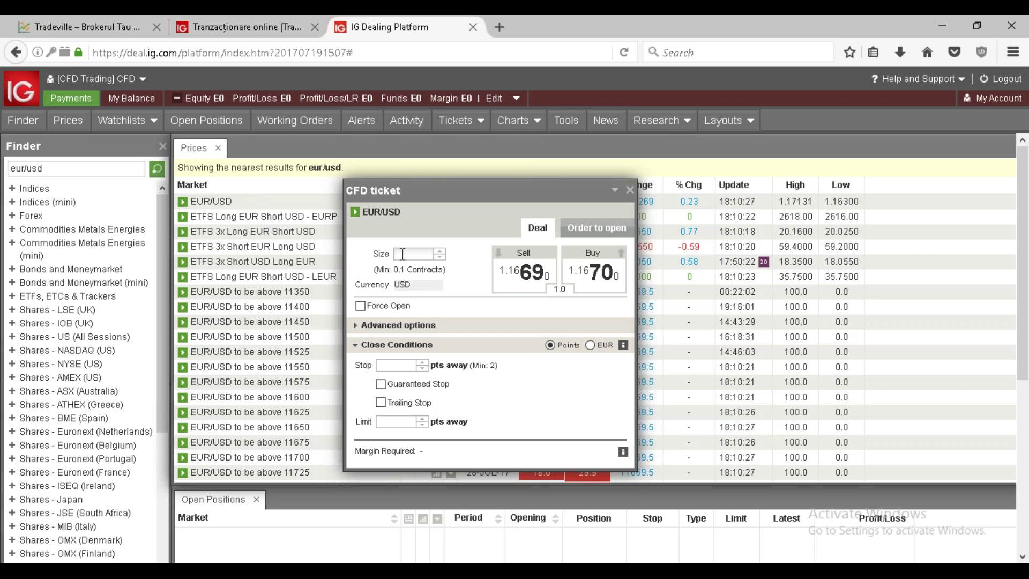
type("0.1")
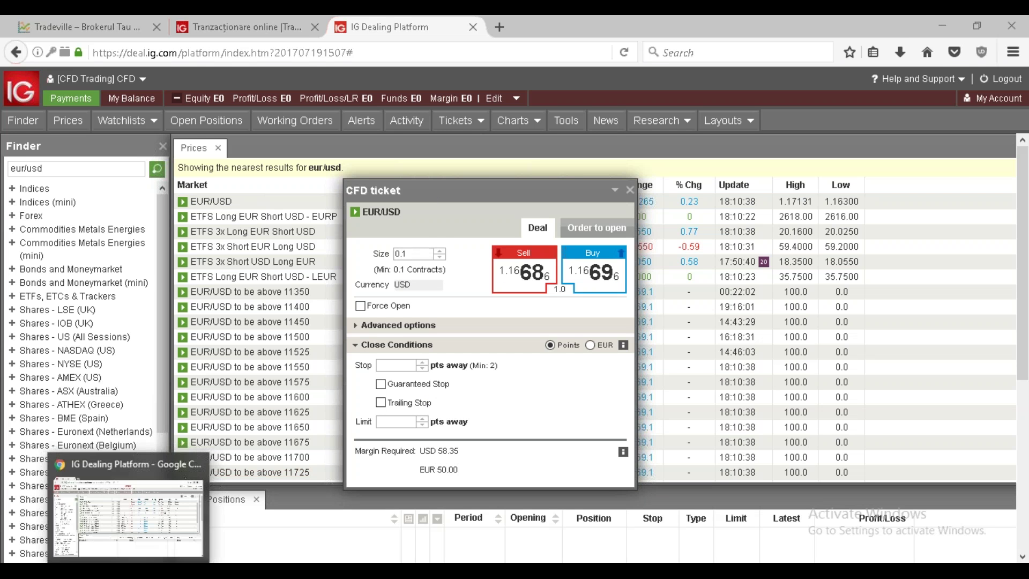
Step: Switch to the demo account, enter size 1 in a EUR/USD deal ticket, and close the ticket without dealing
left_click(129, 509)
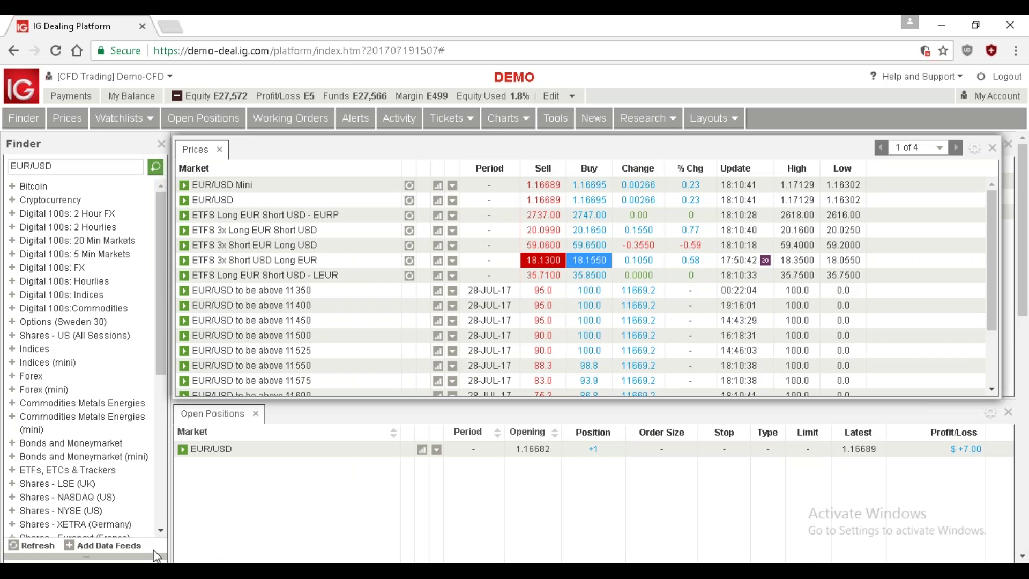
left_click(237, 209)
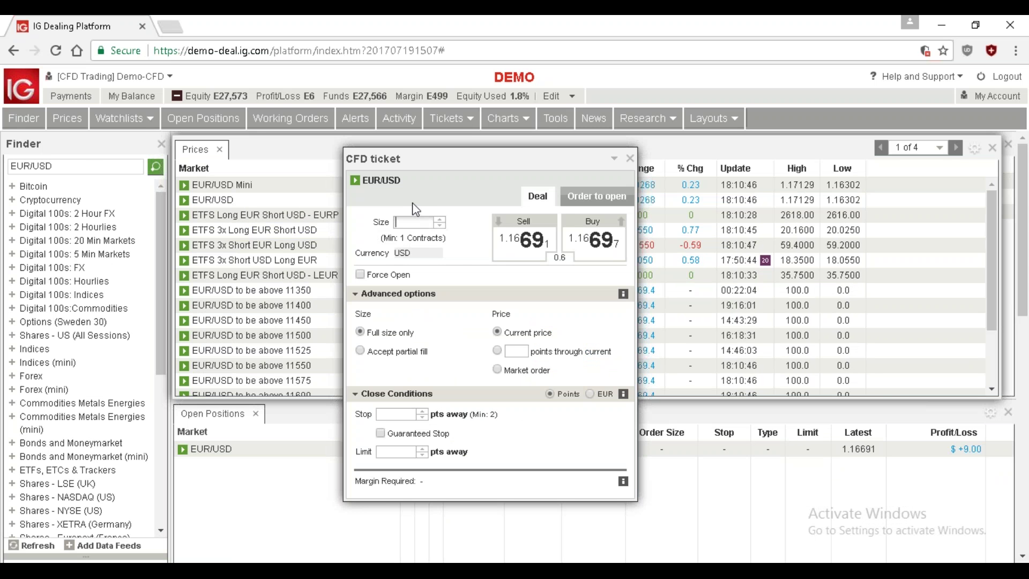
type("1")
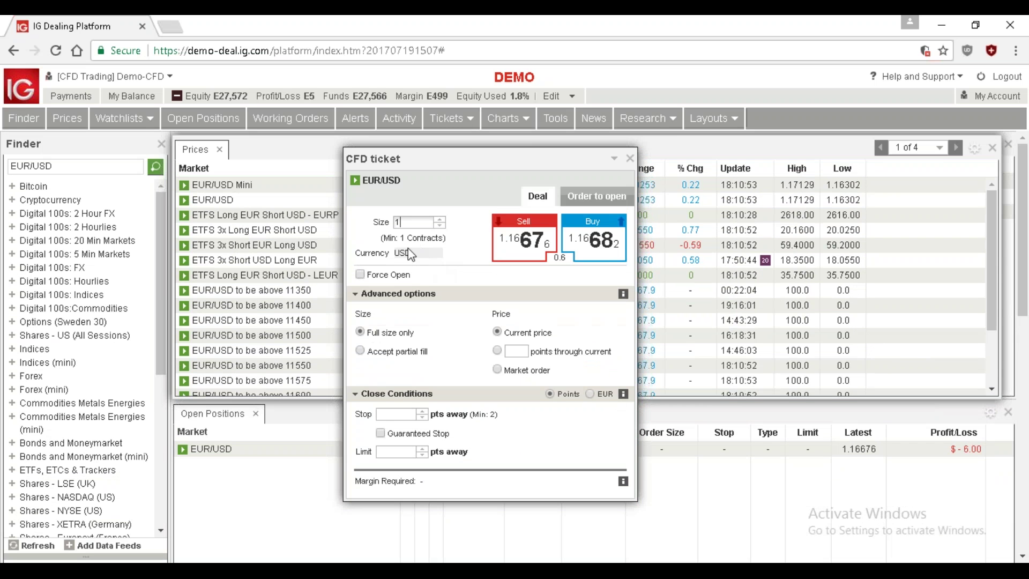
left_click(630, 159)
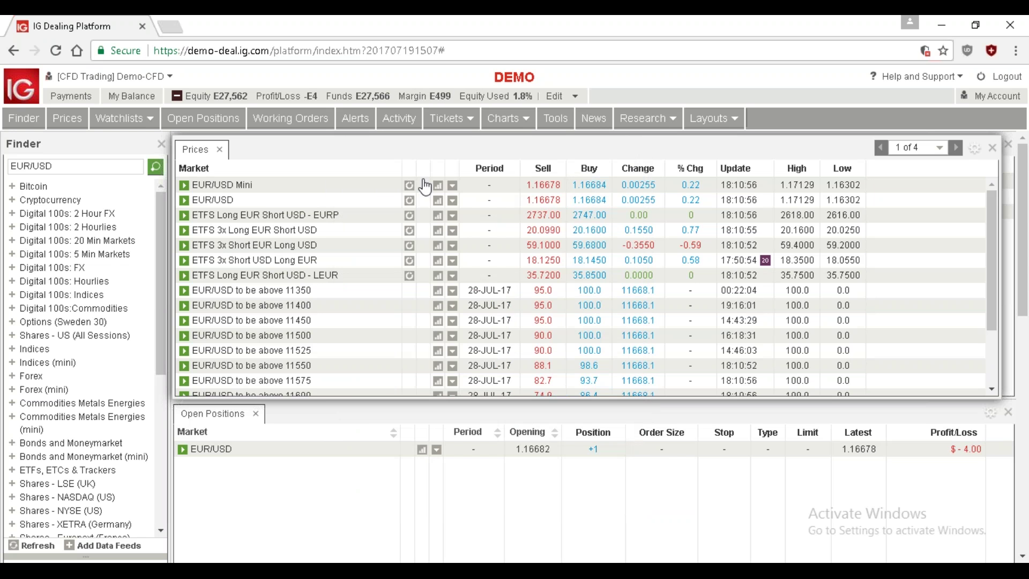
Step: Open a EUR/USD Mini deal ticket with size 1 and check its required margin
left_click(239, 188)
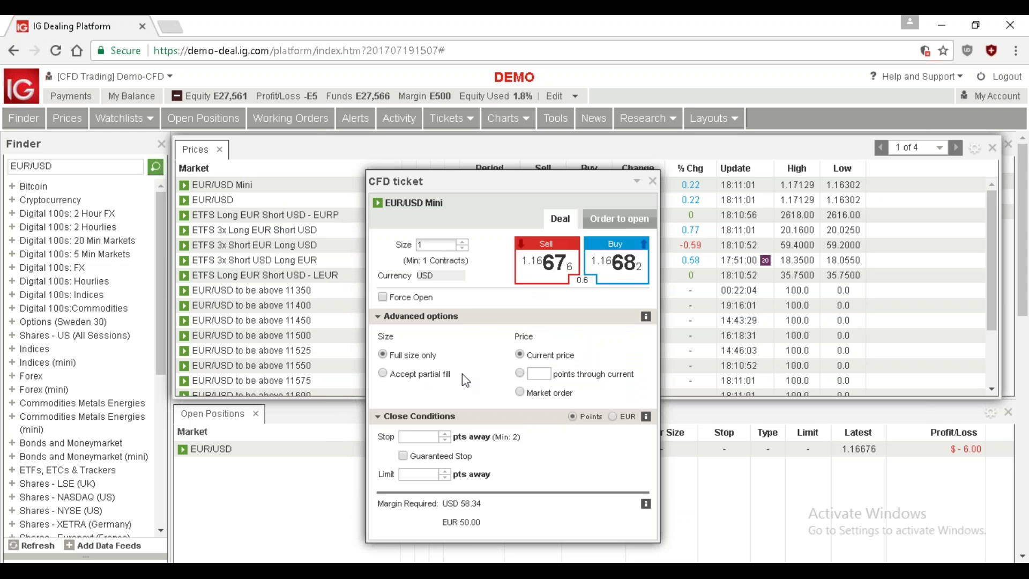
mouse_move(477, 513)
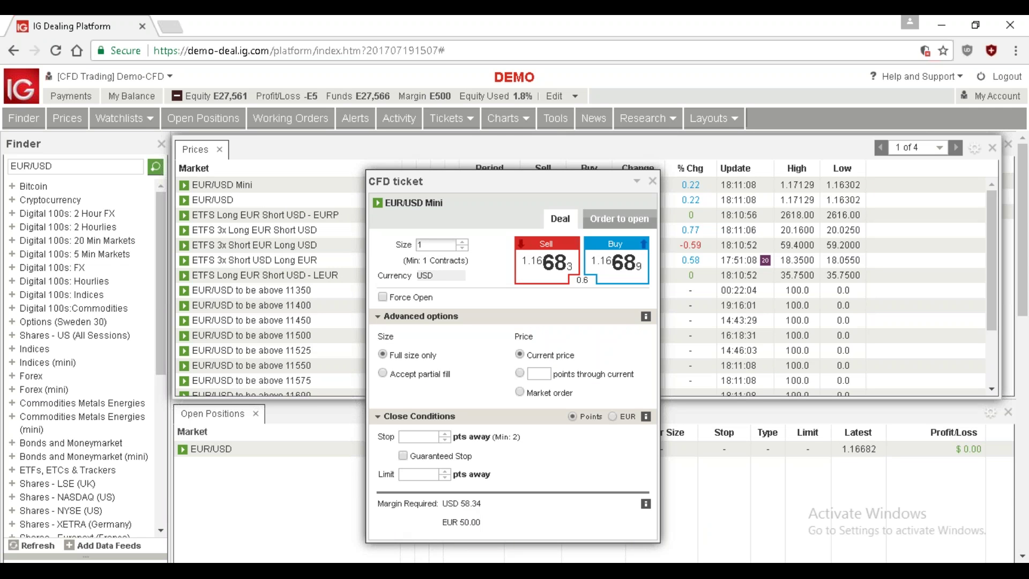
Step: Return to the live account, check the margin required on the 0.1-contract EUR/USD ticket, and close the ticket
mouse_move(239, 571)
left_click(239, 572)
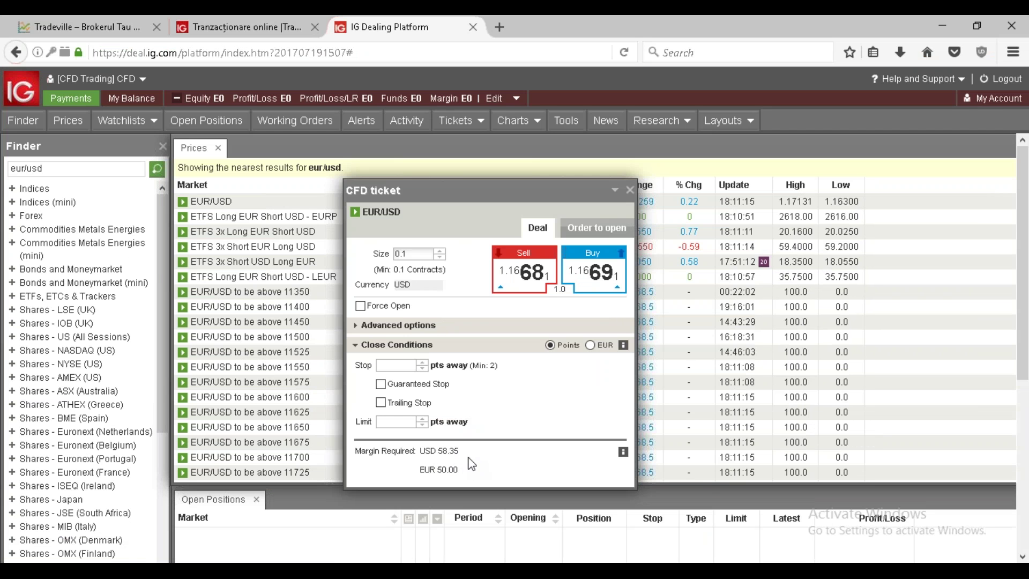
mouse_move(471, 464)
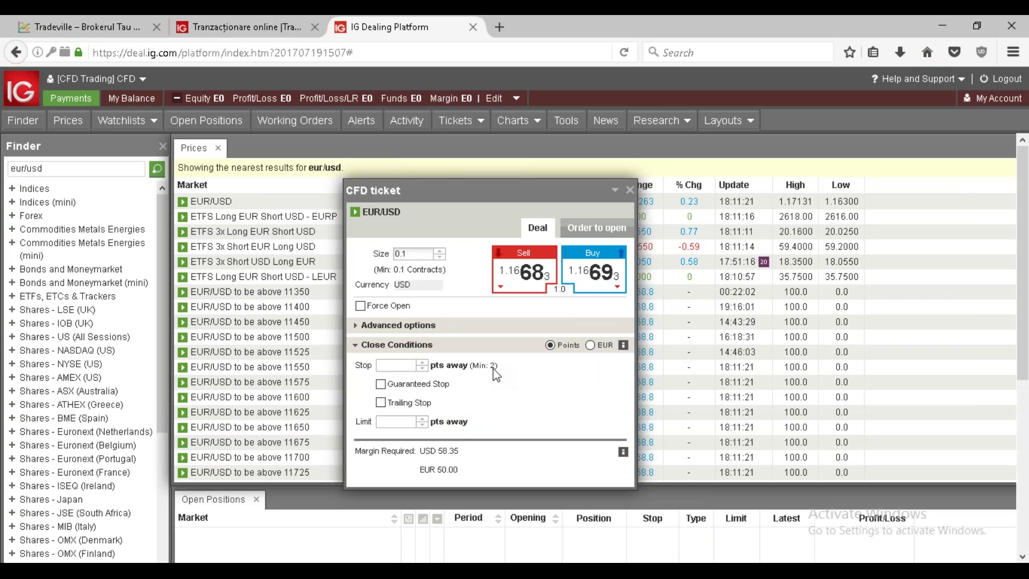
left_click(630, 191)
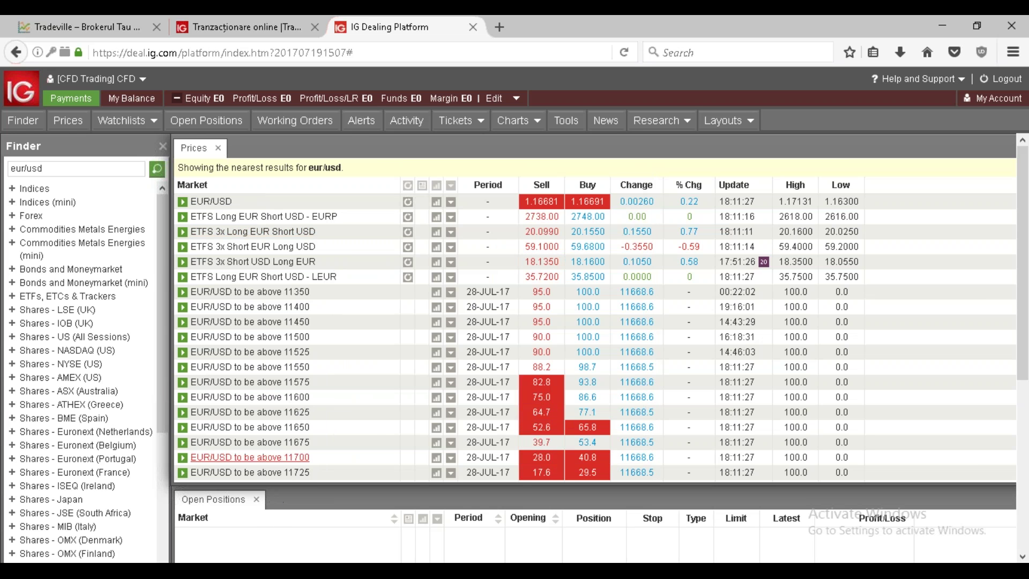
Step: Look through the EUR/USD search results on the live account and close the results
scroll(296, 416, "down", 5)
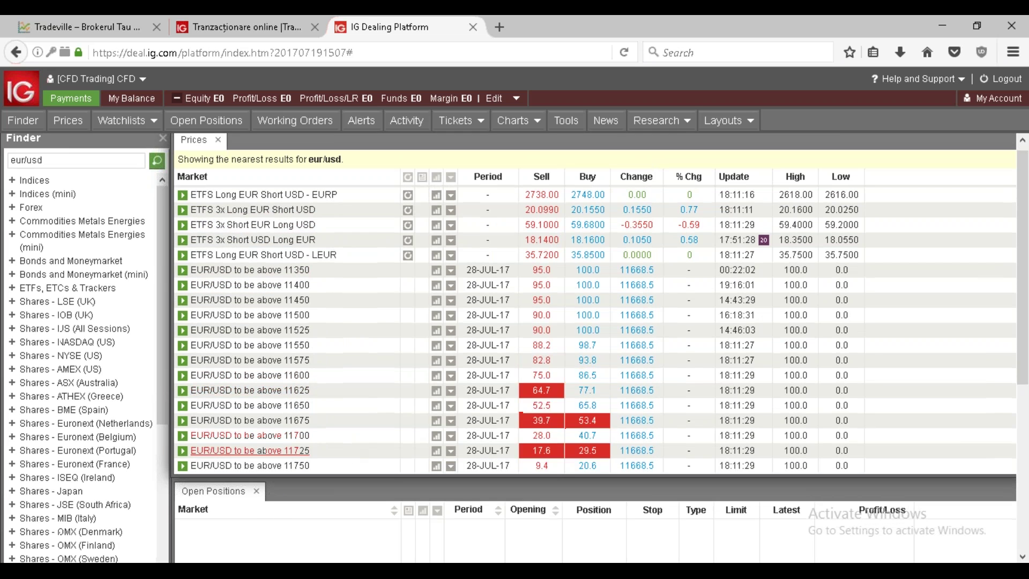
scroll(356, 462, "up", 5)
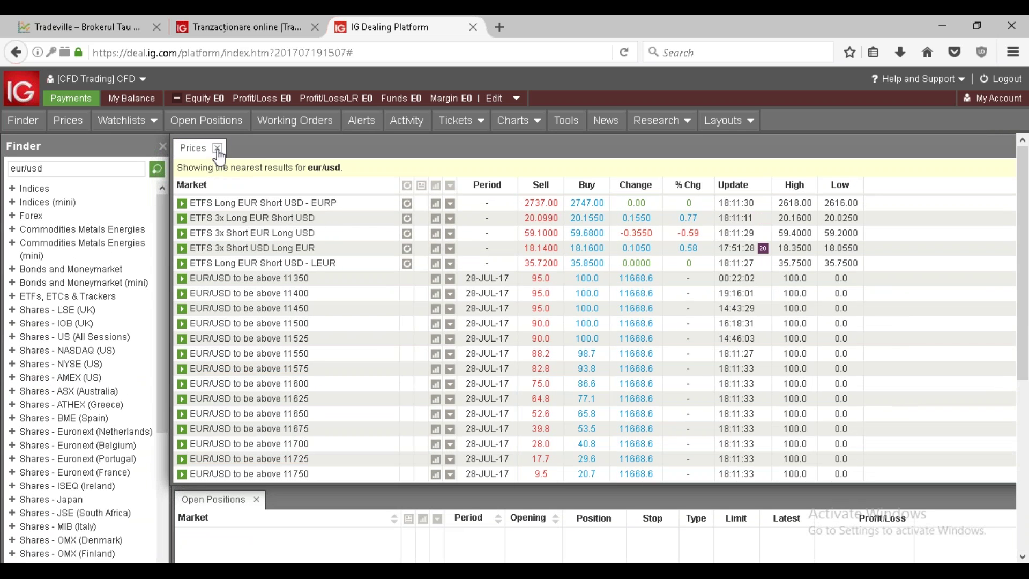
left_click(217, 149)
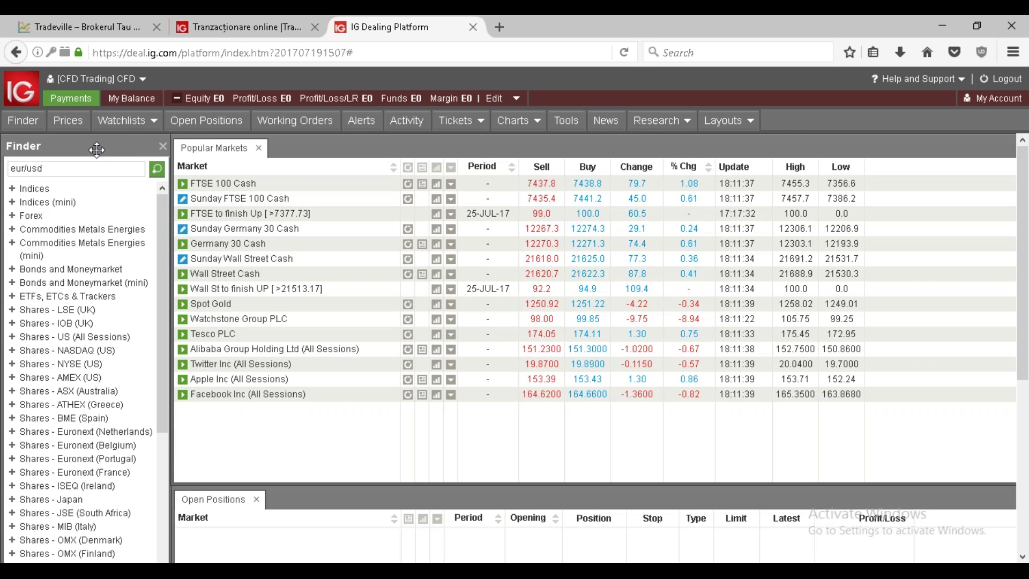
scroll(55, 458, "down", 5)
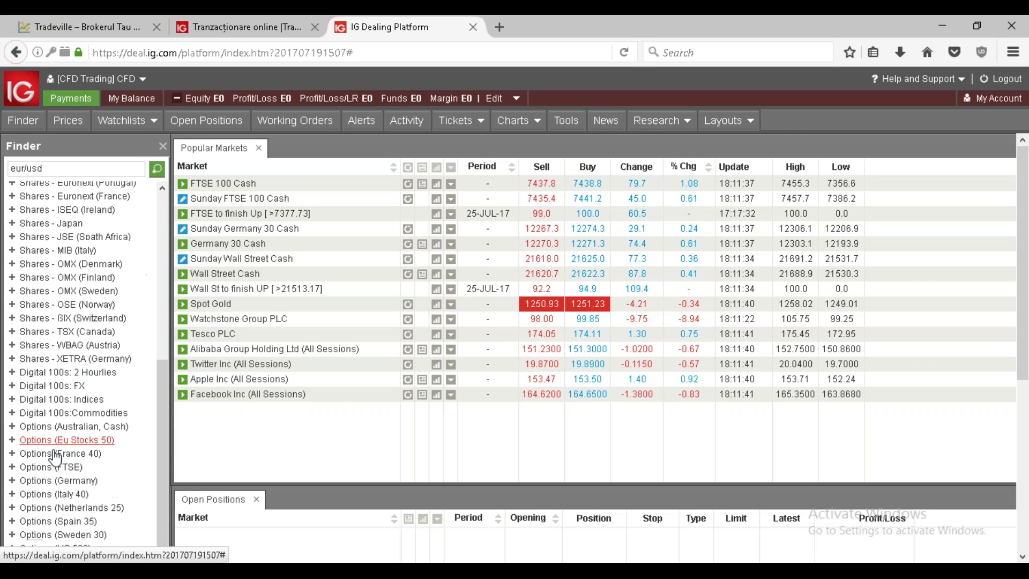
scroll(59, 471, "up", 5)
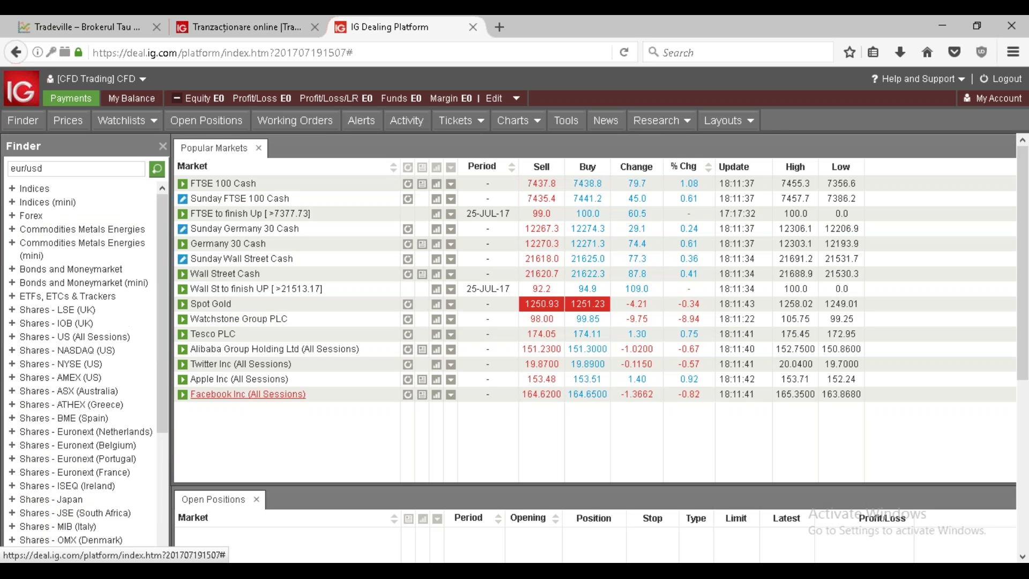
scroll(256, 424, "down", 1)
scroll(256, 425, "down", 5)
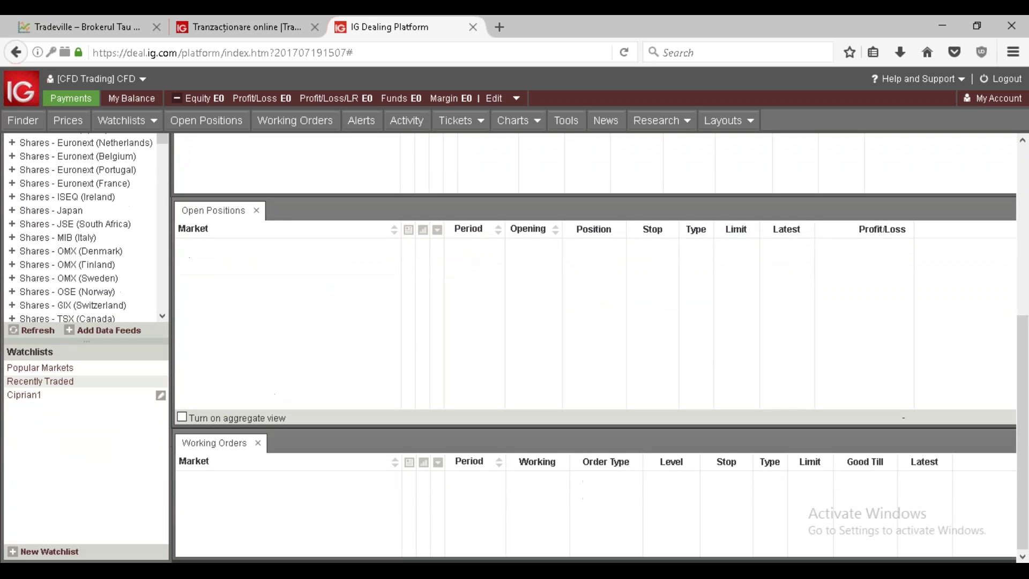
scroll(252, 472, "up", 5)
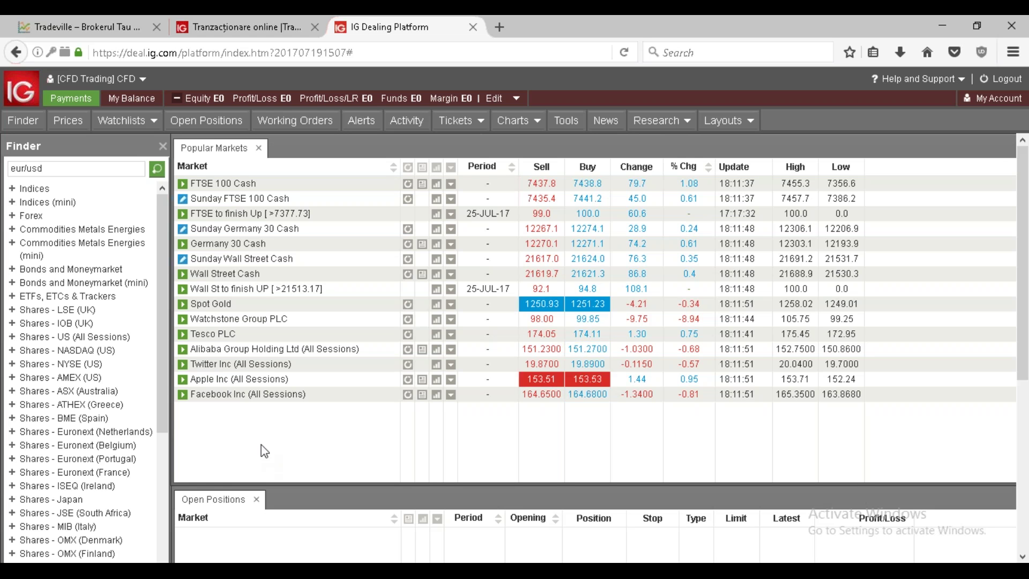
Step: View the Recently Traded watchlist and close it
left_click(111, 127)
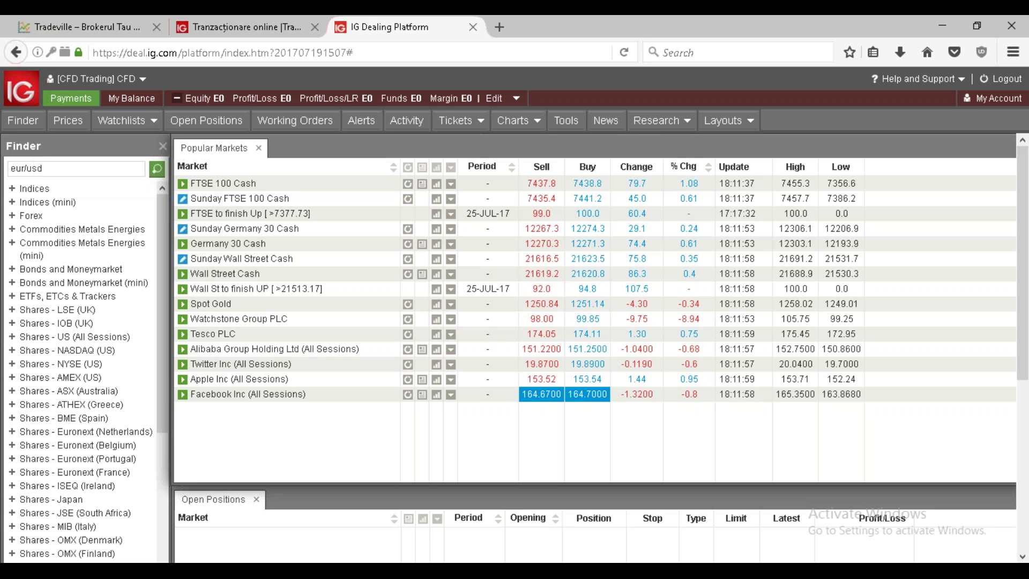
left_click(128, 130)
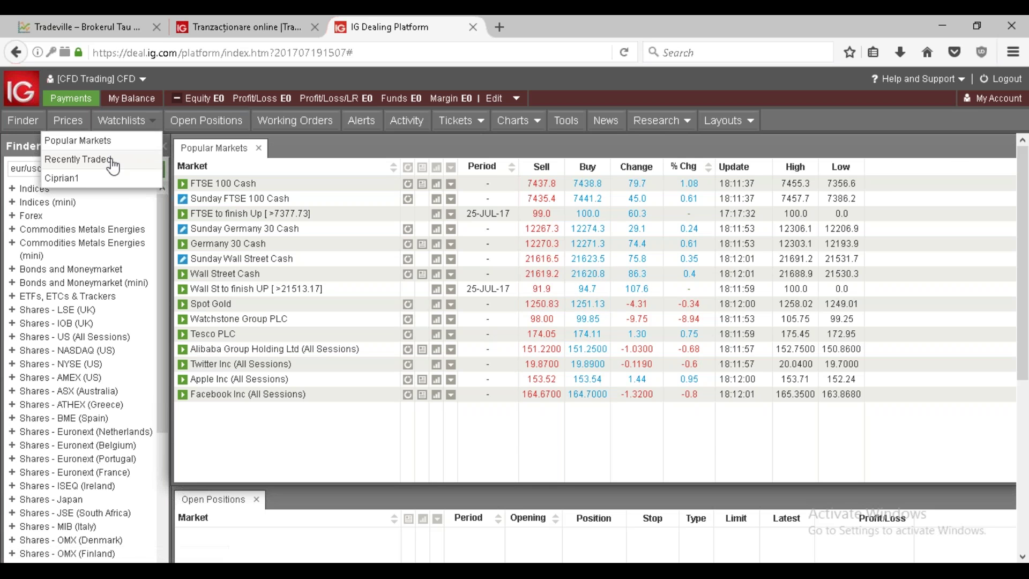
left_click(111, 159)
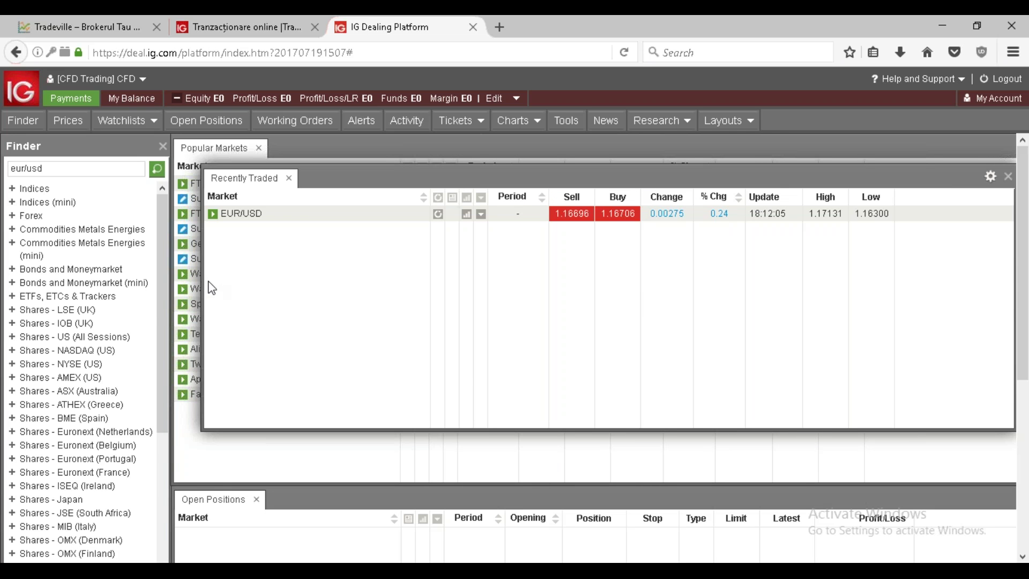
left_click(288, 178)
Step: Open the custom watchlist that is saved under a personal name
left_click(126, 120)
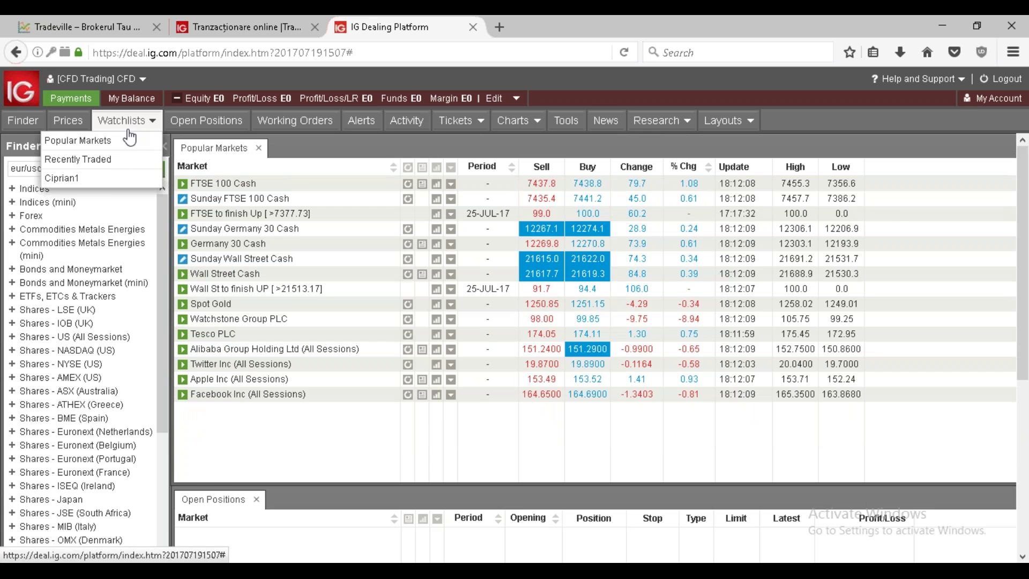
left_click(115, 181)
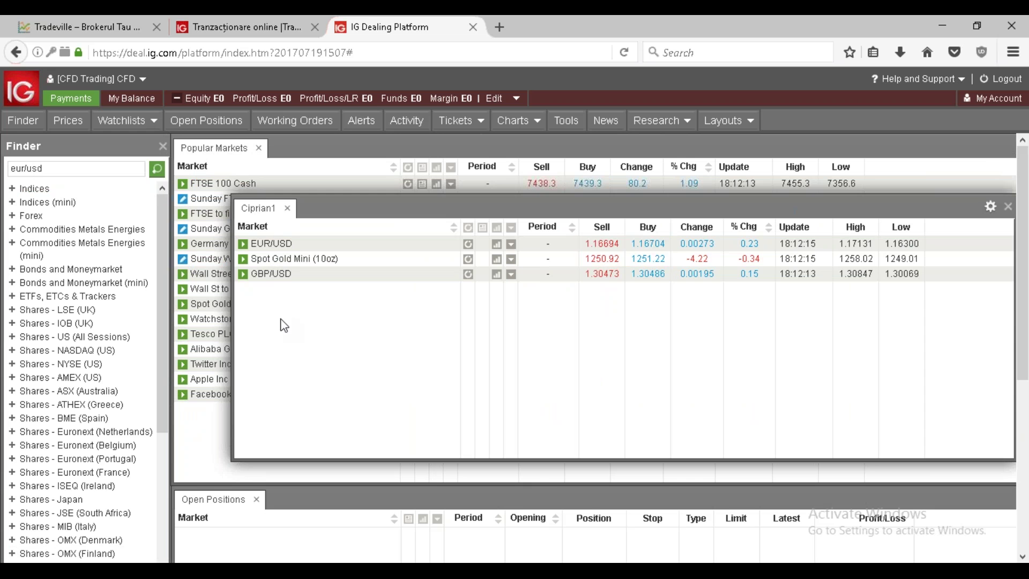
Step: Close the custom watchlist and add Wall Street Cash to it from the Popular Markets list
left_click(288, 208)
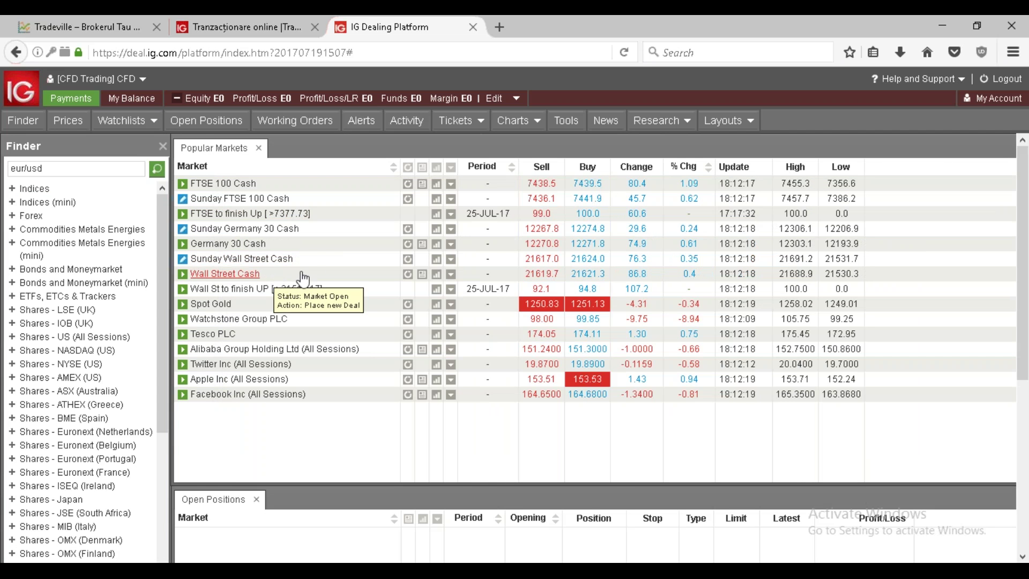
left_click(451, 276)
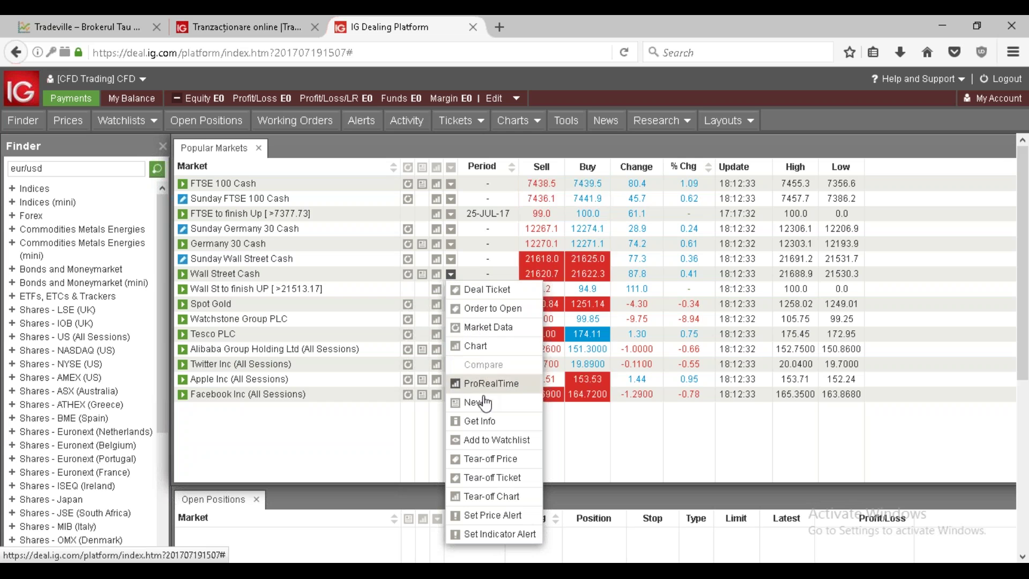
left_click(486, 444)
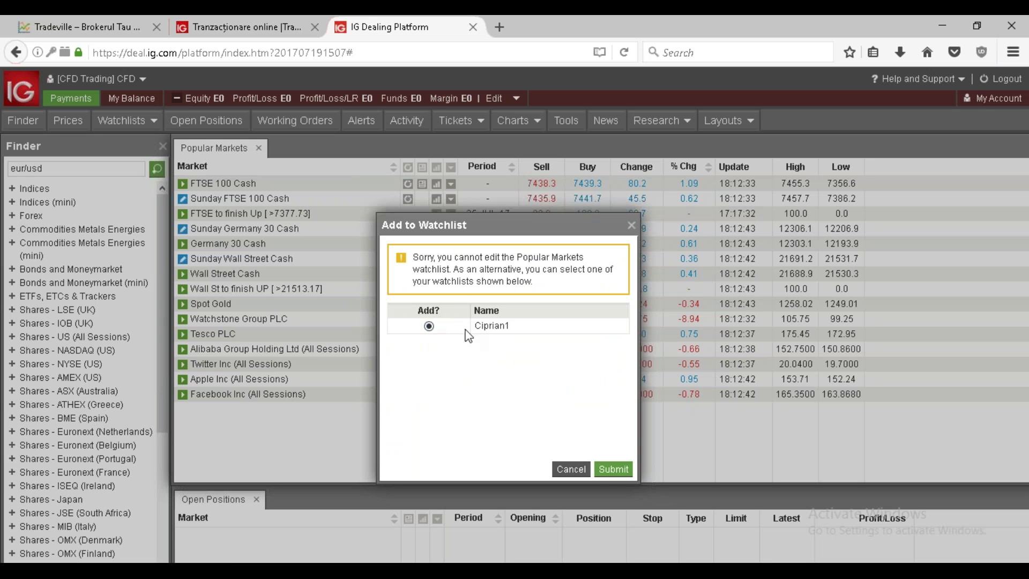
left_click(614, 469)
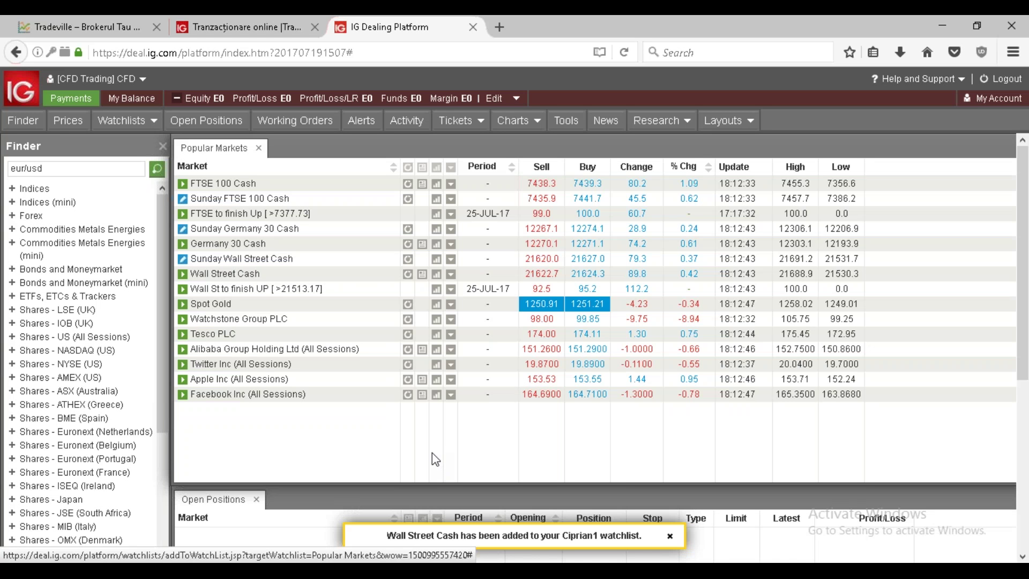
Step: Reopen the custom watchlist to check for Wall Street Cash, and close it again
left_click(127, 124)
left_click(106, 179)
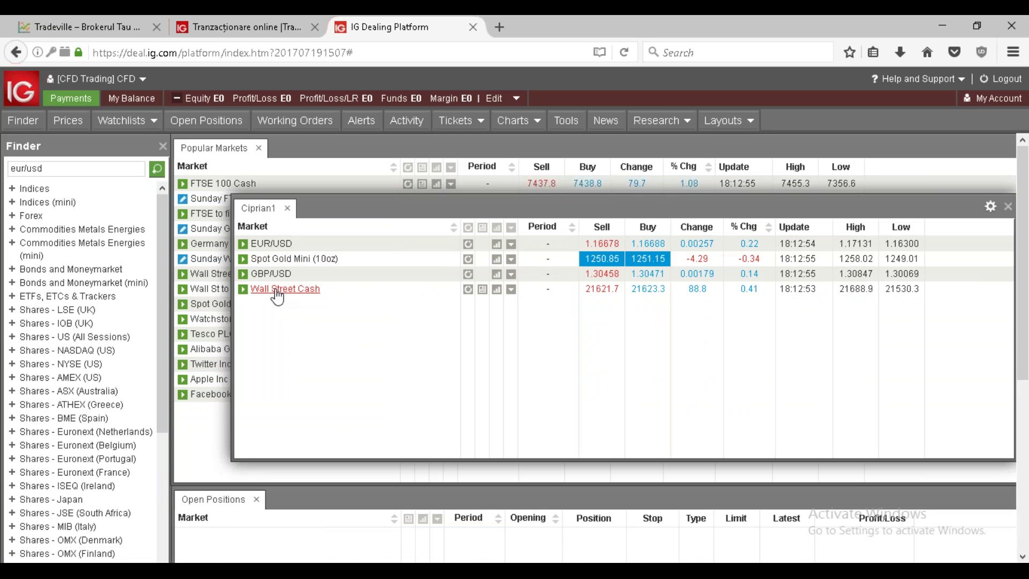
left_click(287, 209)
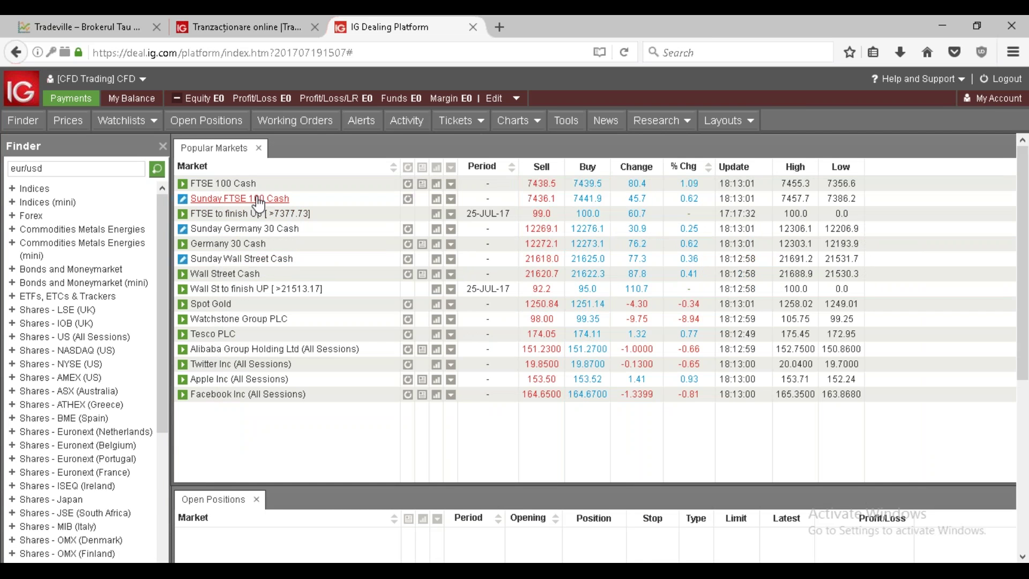
Step: Remove the Open Positions and Working Orders panels from the workspace
scroll(294, 217, "down", 5)
scroll(205, 276, "up", 5)
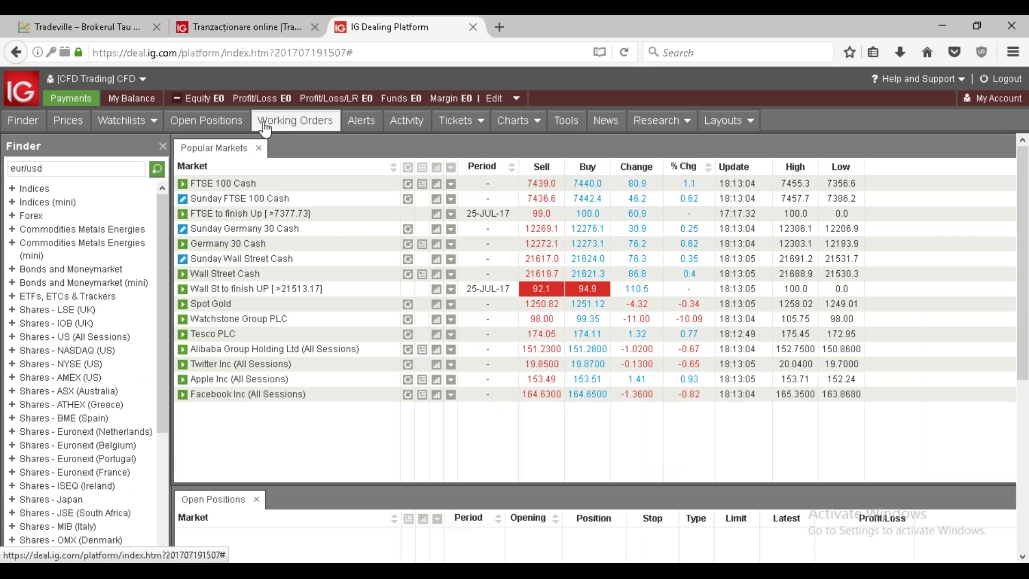
scroll(233, 420, "down", 1)
scroll(233, 421, "down", 3)
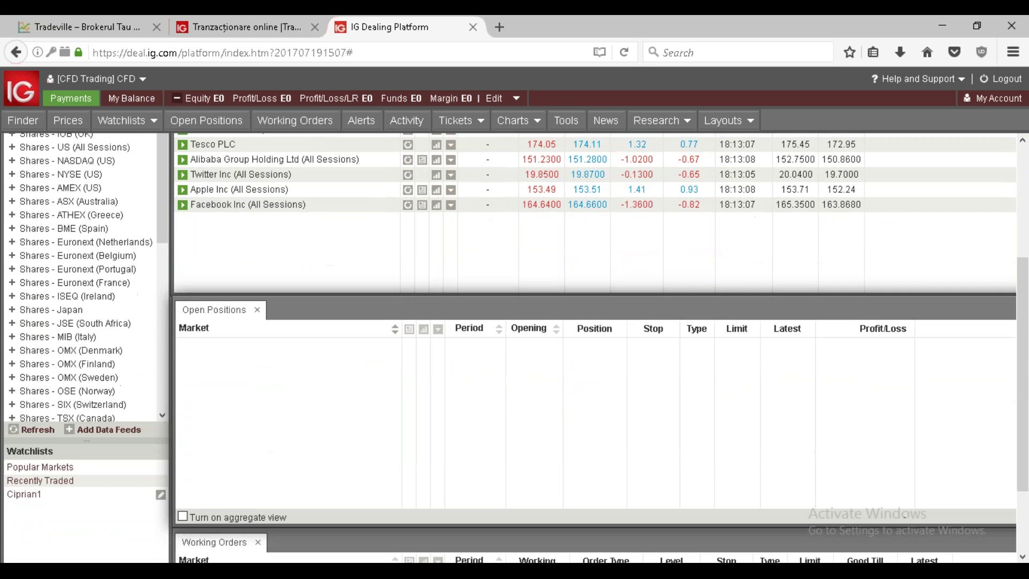
left_click(258, 310)
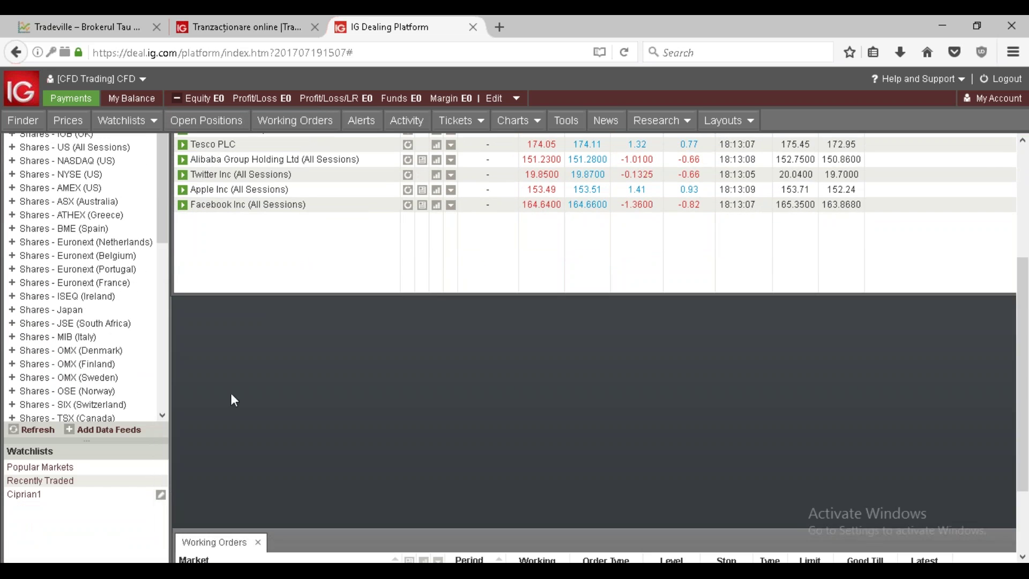
scroll(235, 407, "down", 2)
left_click(258, 442)
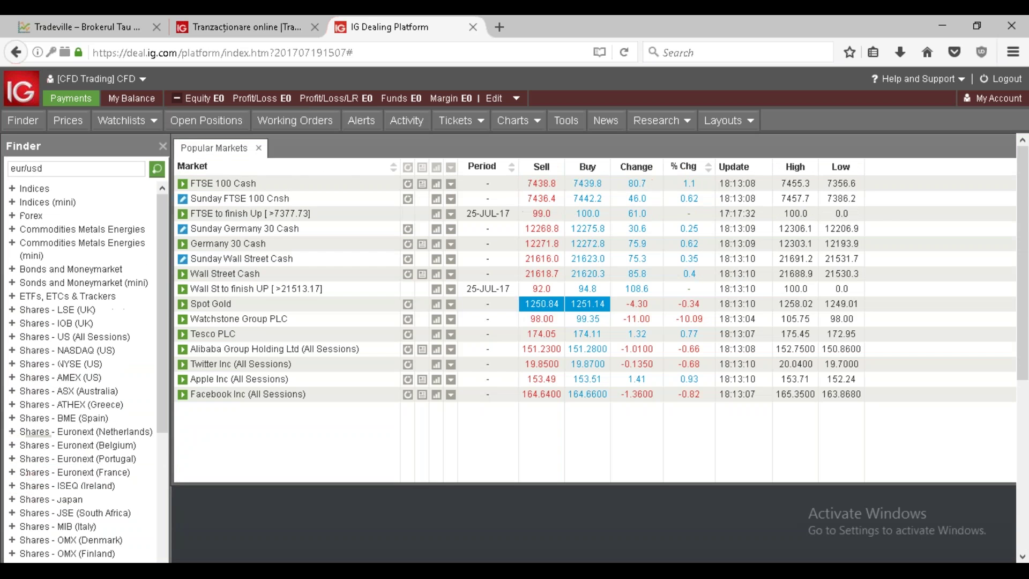
Step: Bring the Open Positions and Working Orders panels back into the workspace
left_click(207, 120)
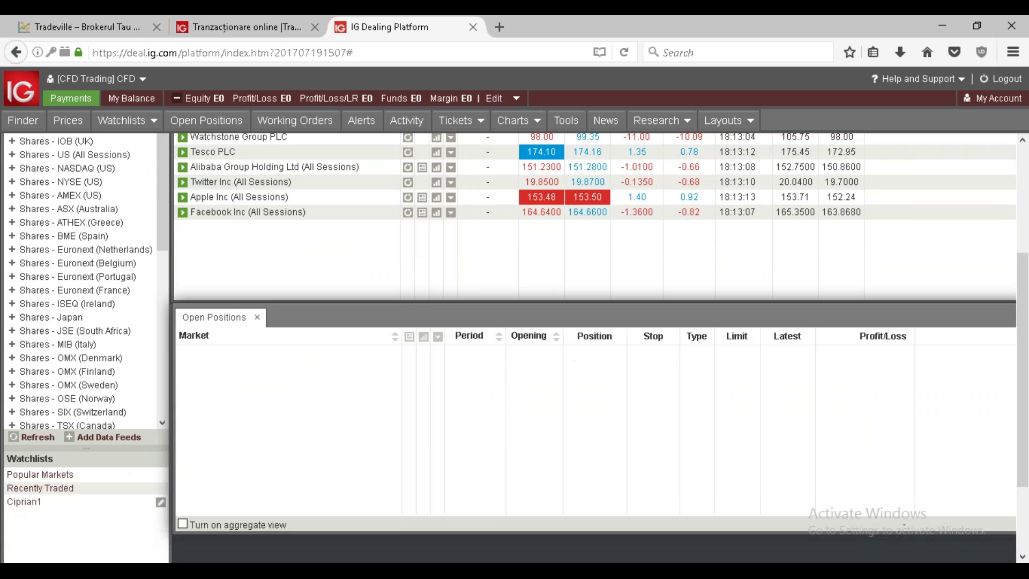
left_click(316, 122)
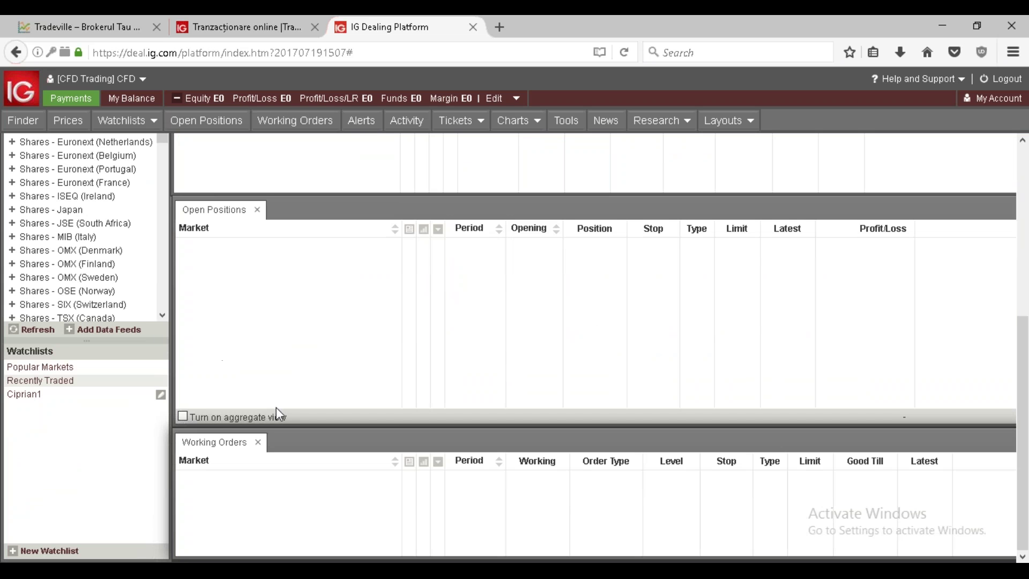
scroll(282, 403, "up", 5)
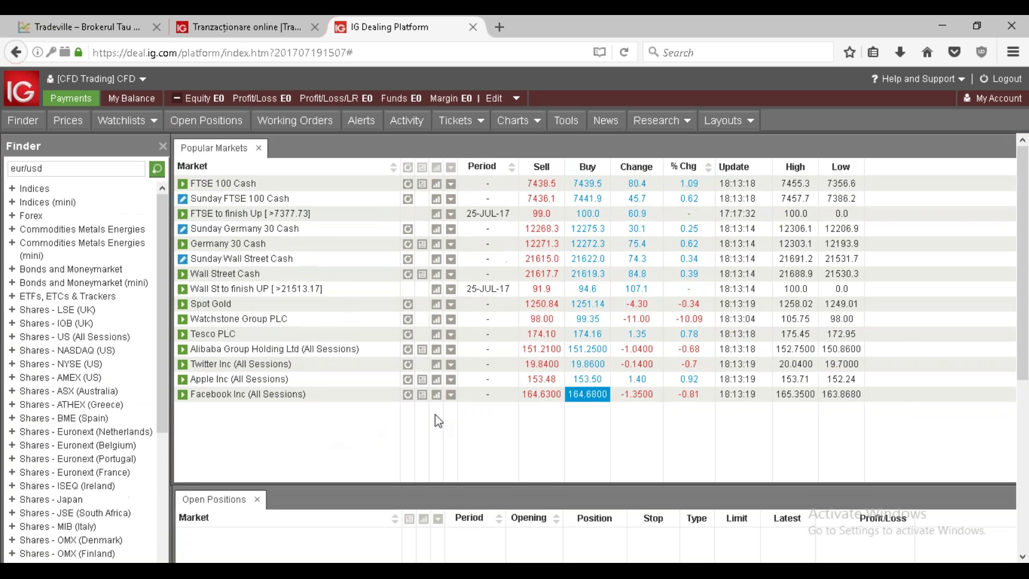
Step: Open the chart for Spot Gold from the Popular Markets list
left_click(436, 305)
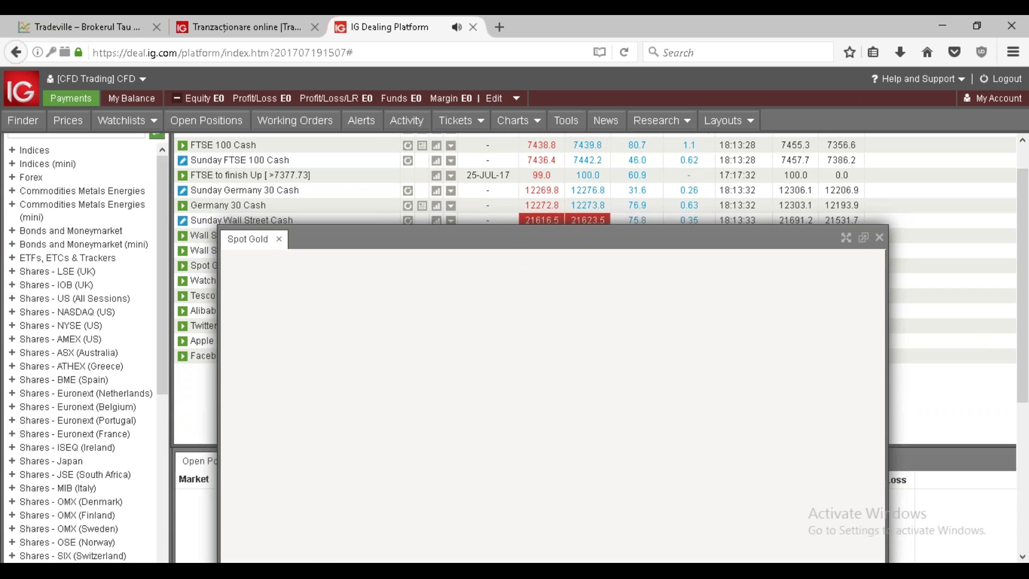
Step: Switch to the demo account and close its EUR/USD Mini ticket and the EUR/USD chart window
left_click(140, 571)
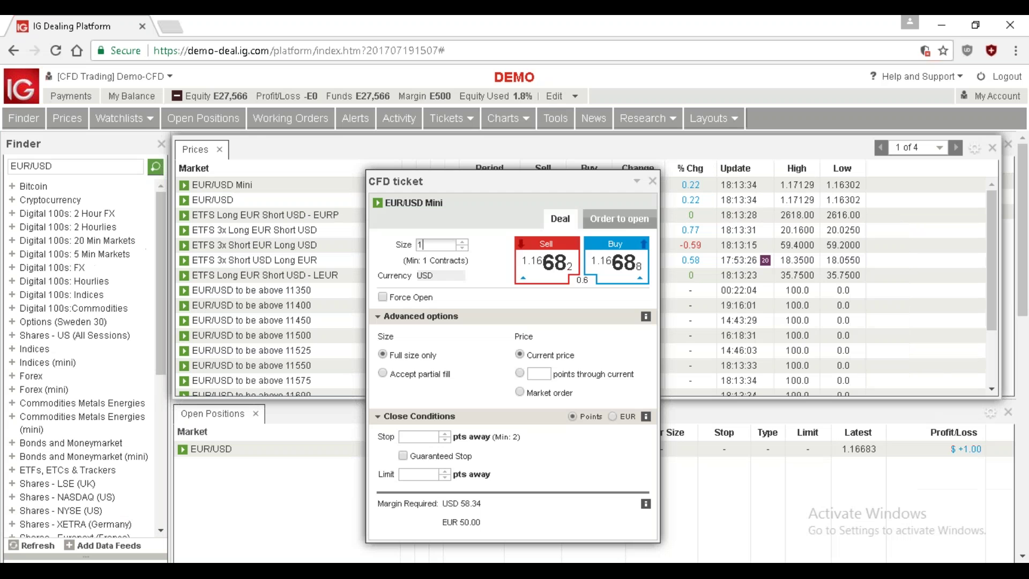
left_click(653, 181)
scroll(1027, 314, "down", 5)
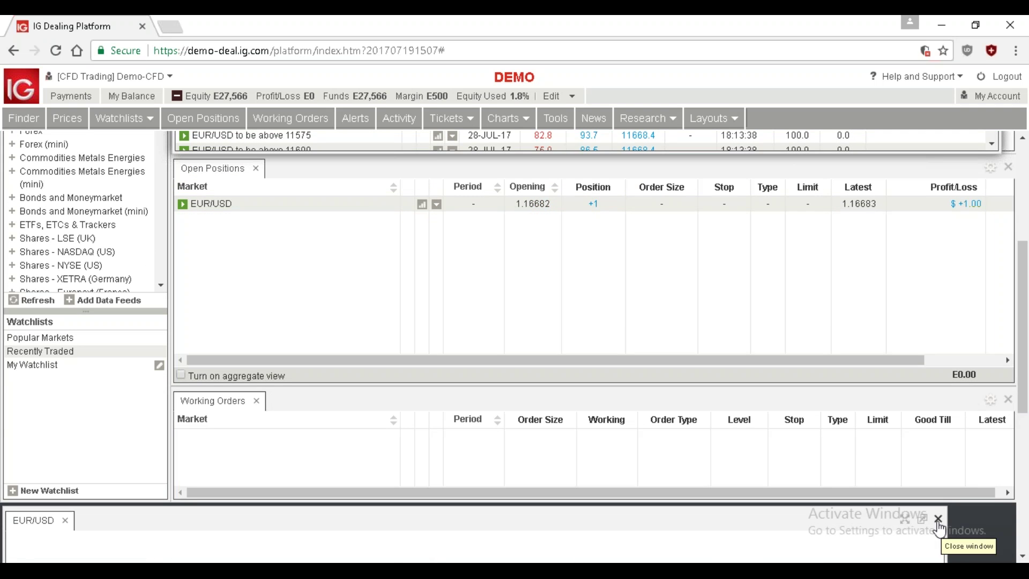
left_click(938, 518)
scroll(646, 467, "up", 5)
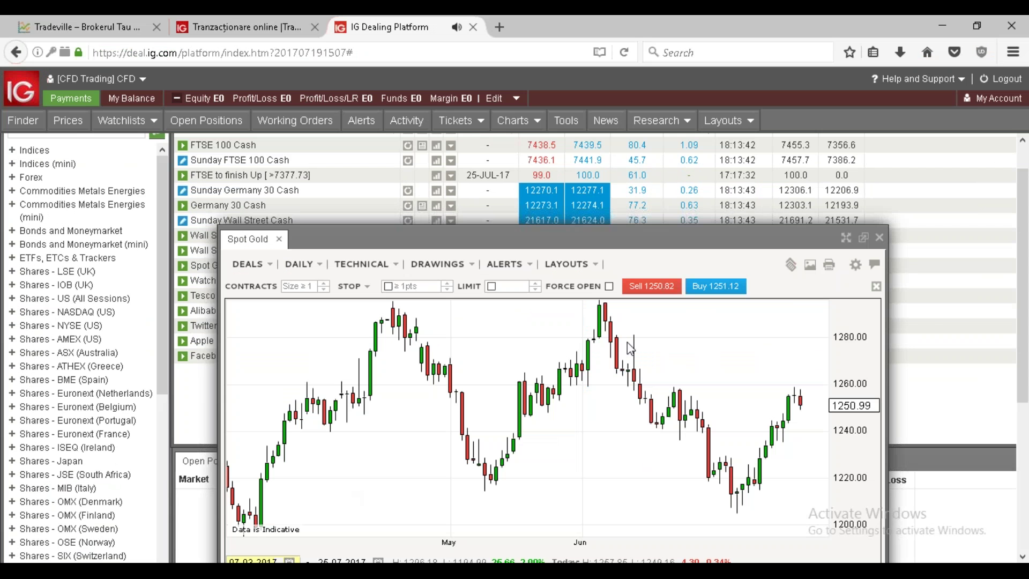
Step: On the live account, move the Spot Gold chart window down below the Working Orders panel
left_click_drag(1024, 361, 1022, 413)
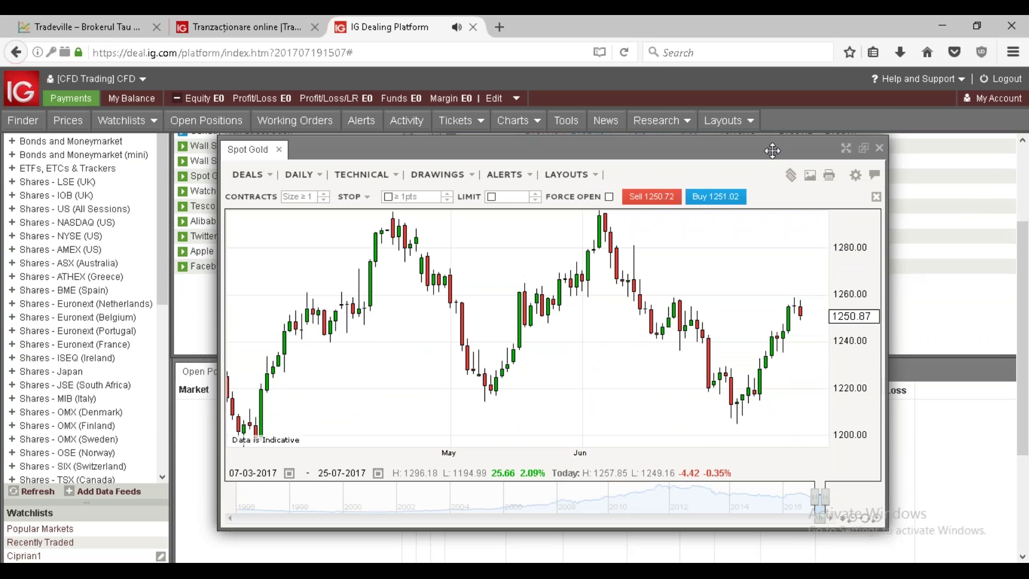
left_click_drag(772, 148, 813, 345)
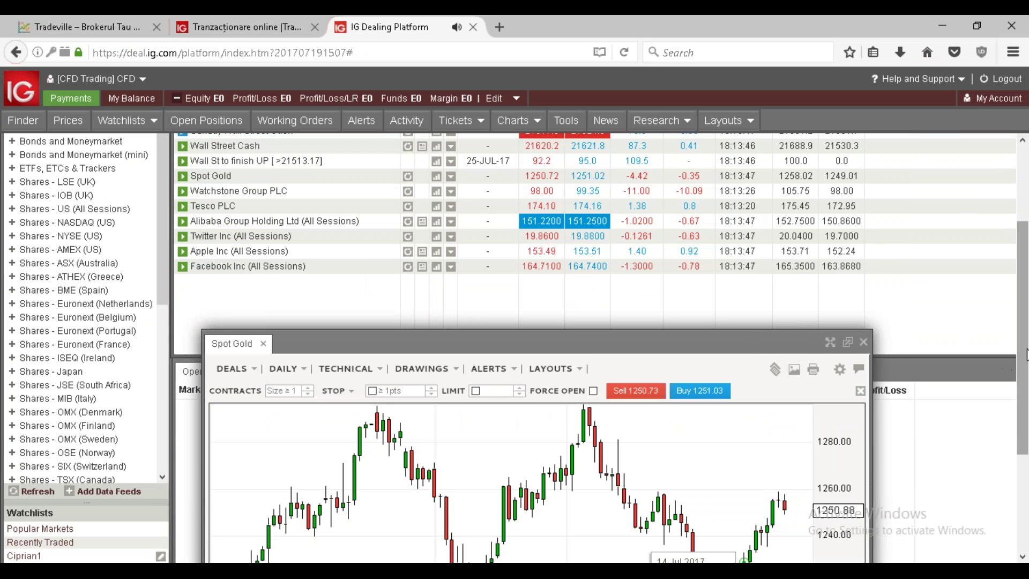
left_click_drag(1023, 338, 1023, 434)
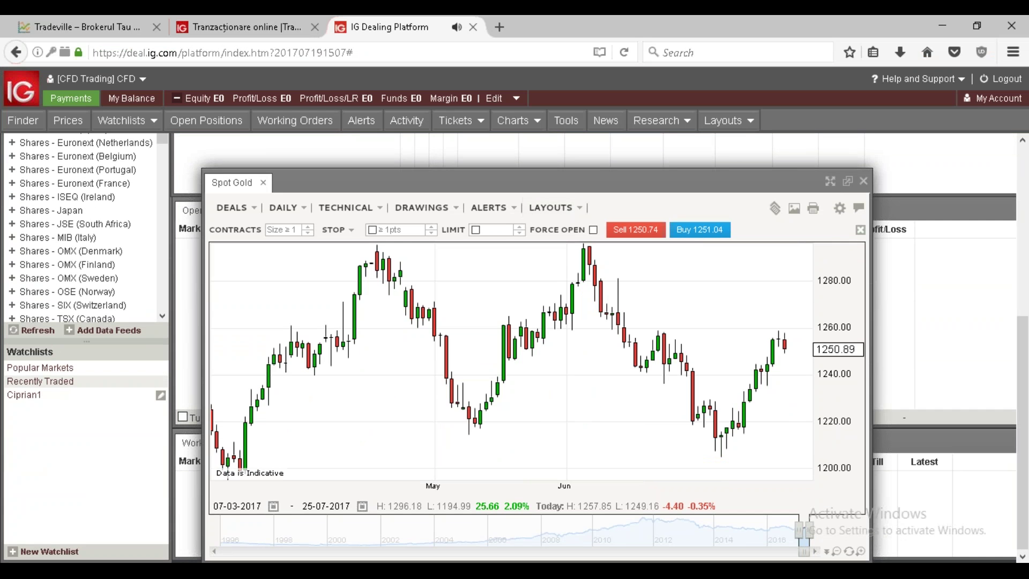
left_click_drag(571, 184, 557, 328)
left_click_drag(1021, 351, 1021, 423)
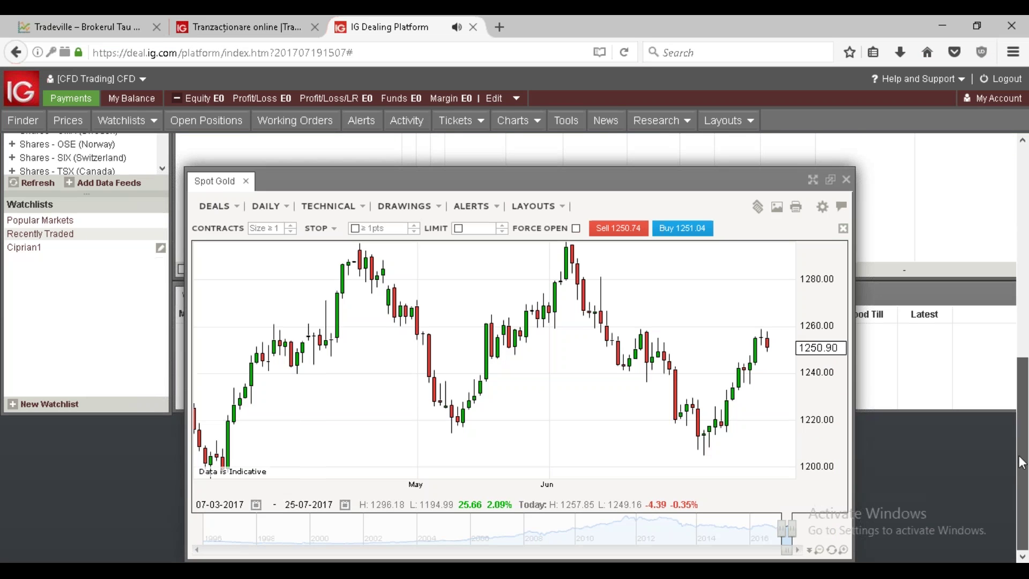
left_click_drag(630, 249, 473, 431)
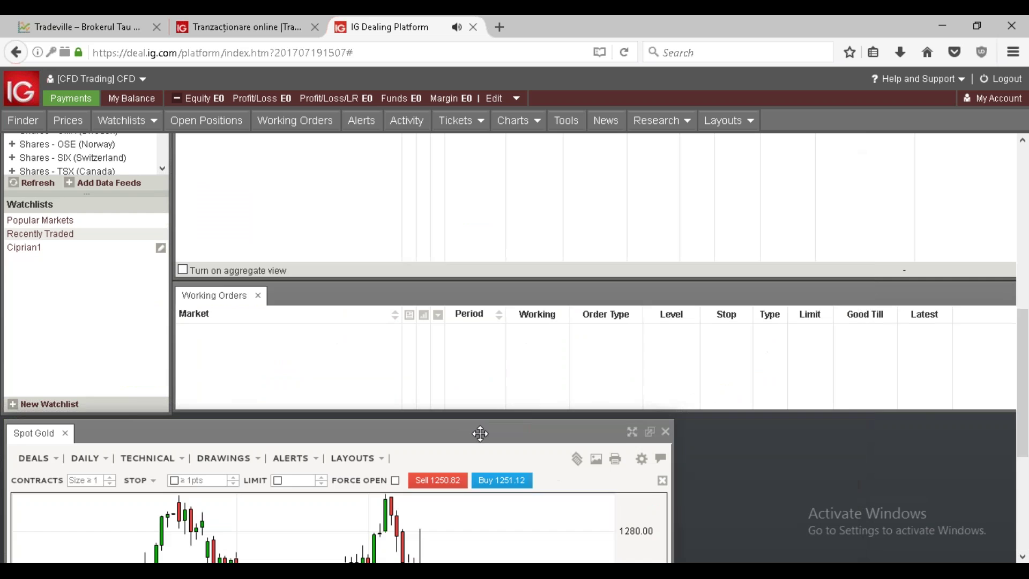
Step: Widen the Spot Gold chart to span the workspace and zoom out to a longer price history
scroll(727, 440, "down", 5)
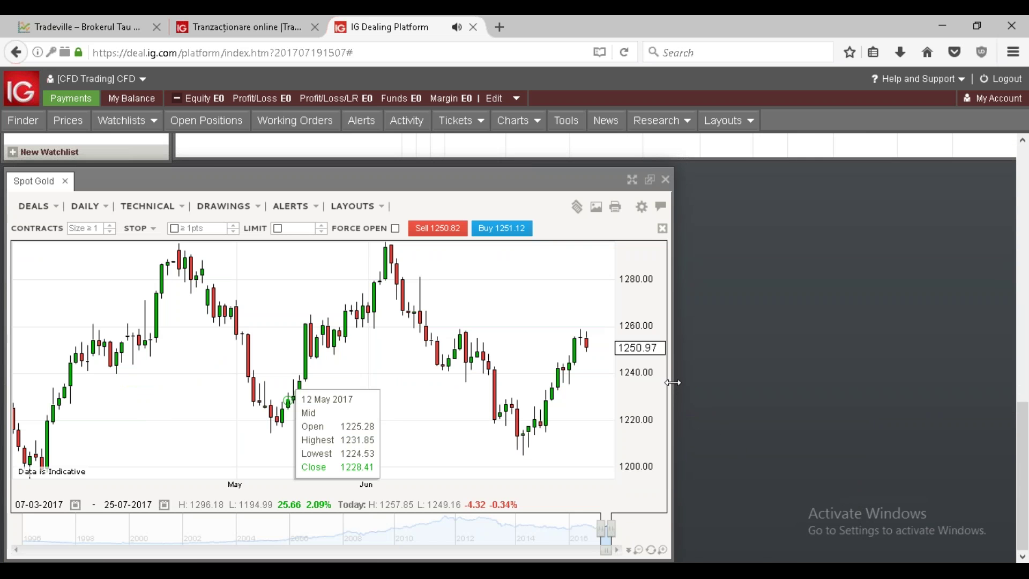
left_click_drag(894, 391, 1000, 395)
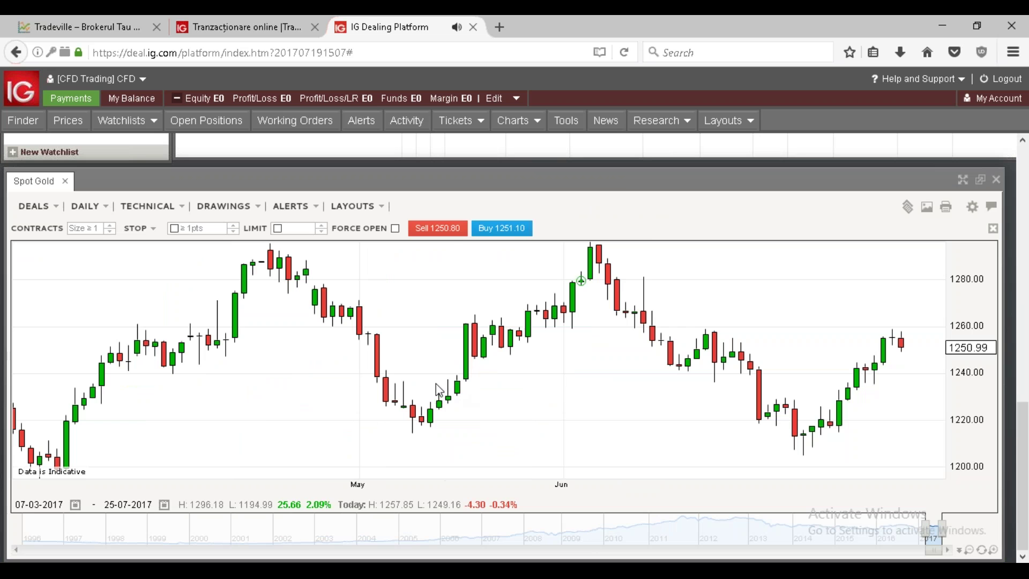
scroll(332, 381, "down", 3)
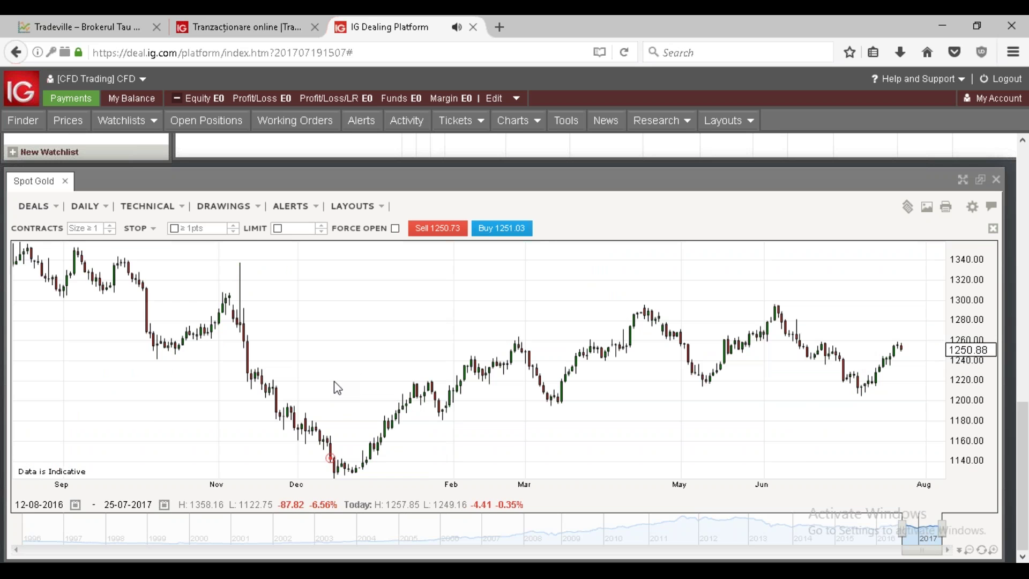
scroll(337, 378, "down", 2)
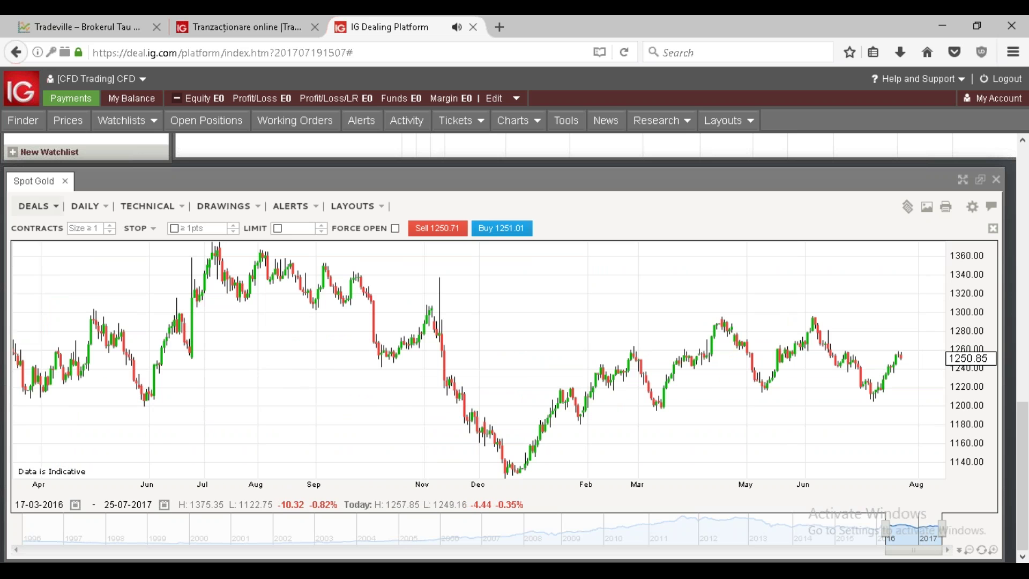
Step: Show the Spot Gold chart's deal options and enable Force Open for deals placed from the chart
left_click(38, 206)
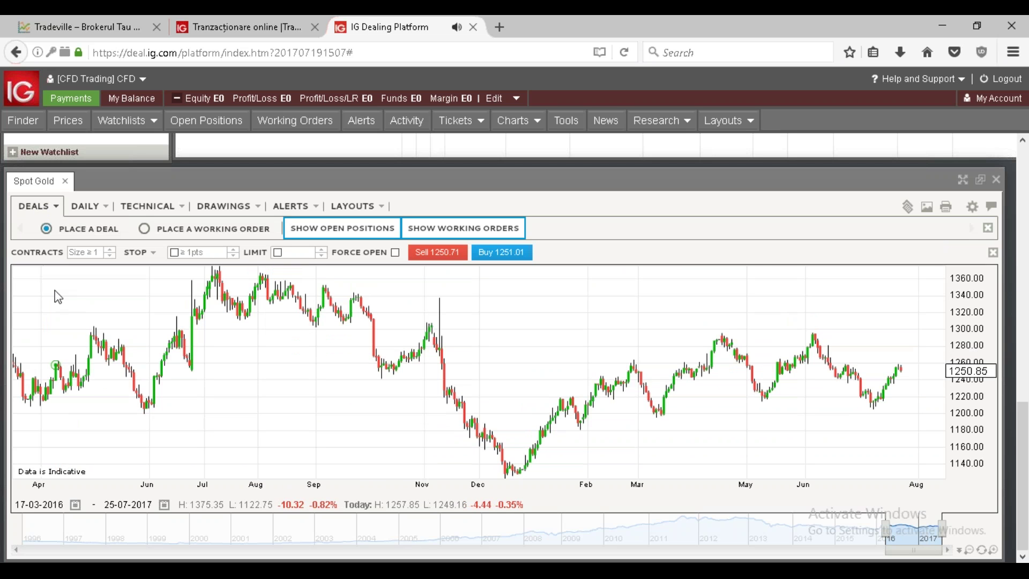
mouse_move(58, 297)
scroll(910, 416, "up", 3)
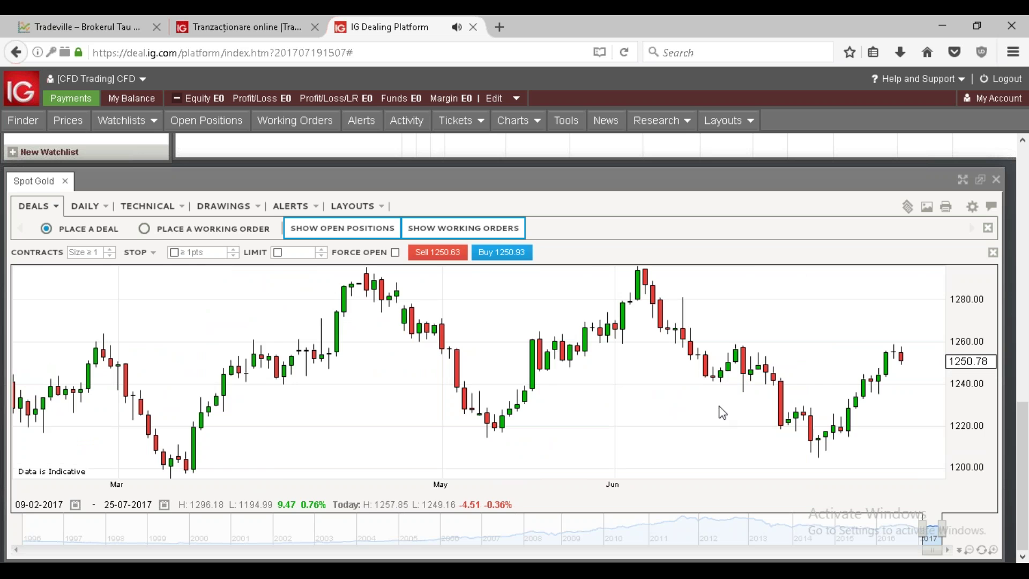
scroll(700, 404, "down", 2)
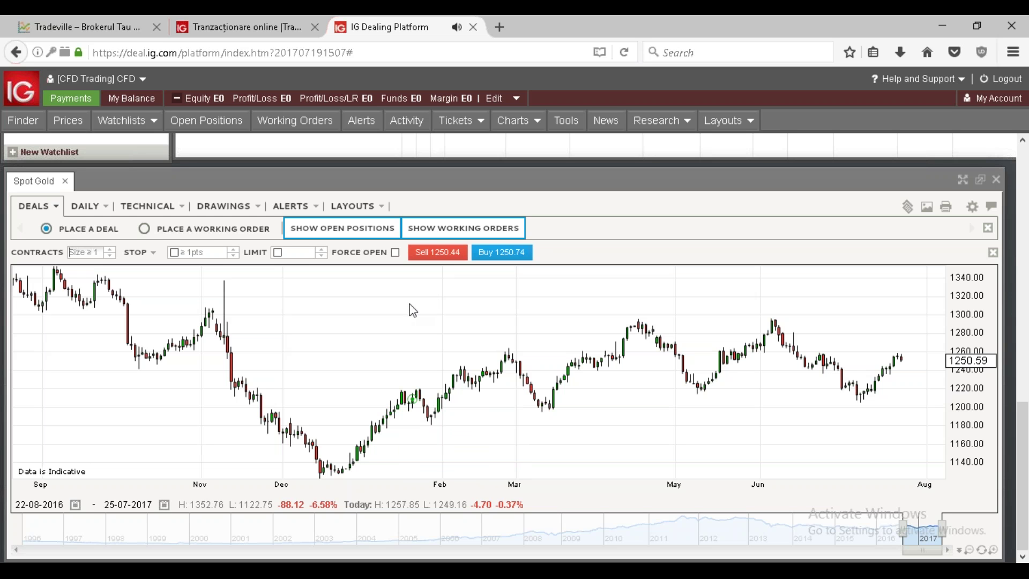
left_click(396, 253)
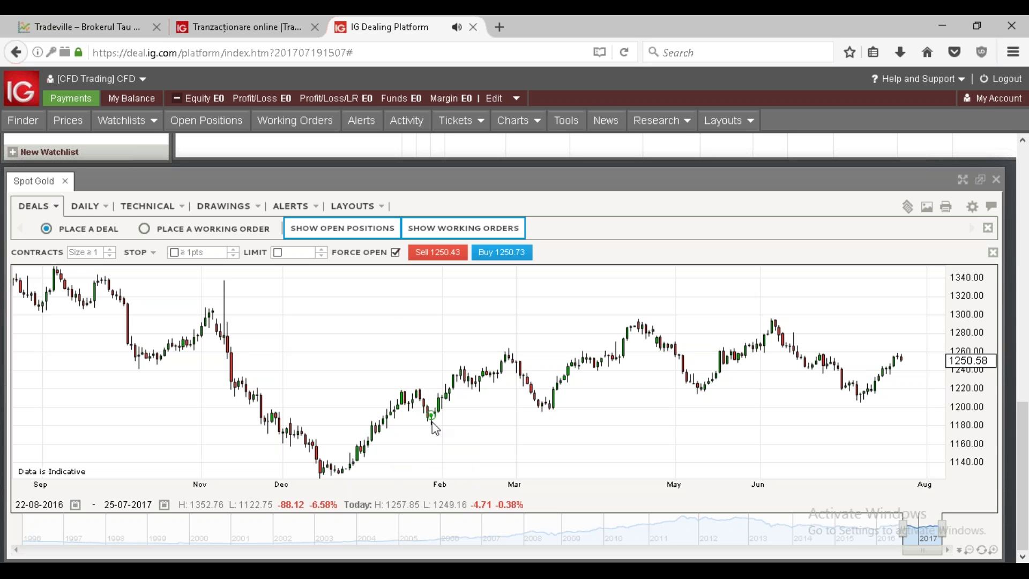
mouse_move(403, 418)
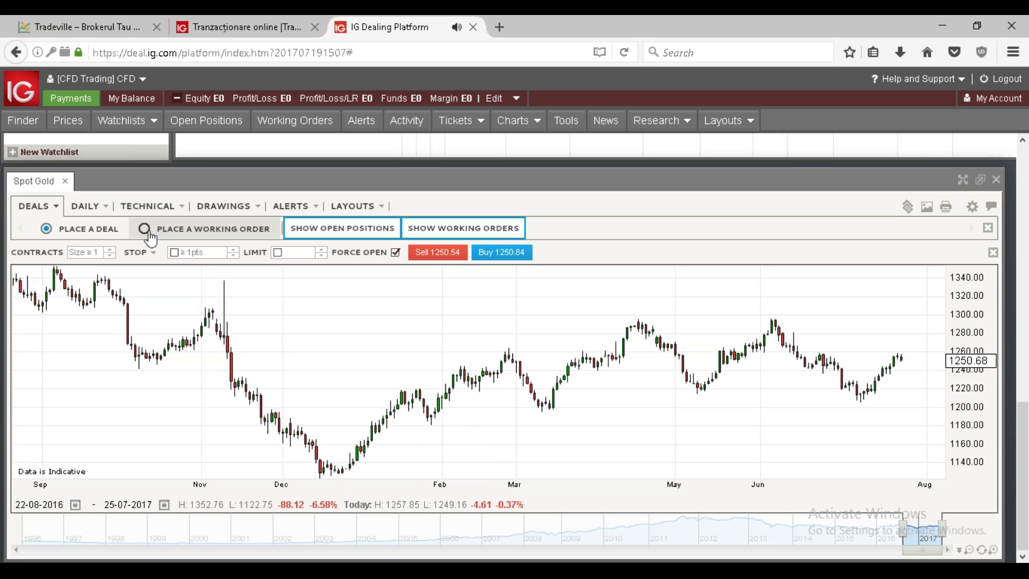
mouse_move(227, 339)
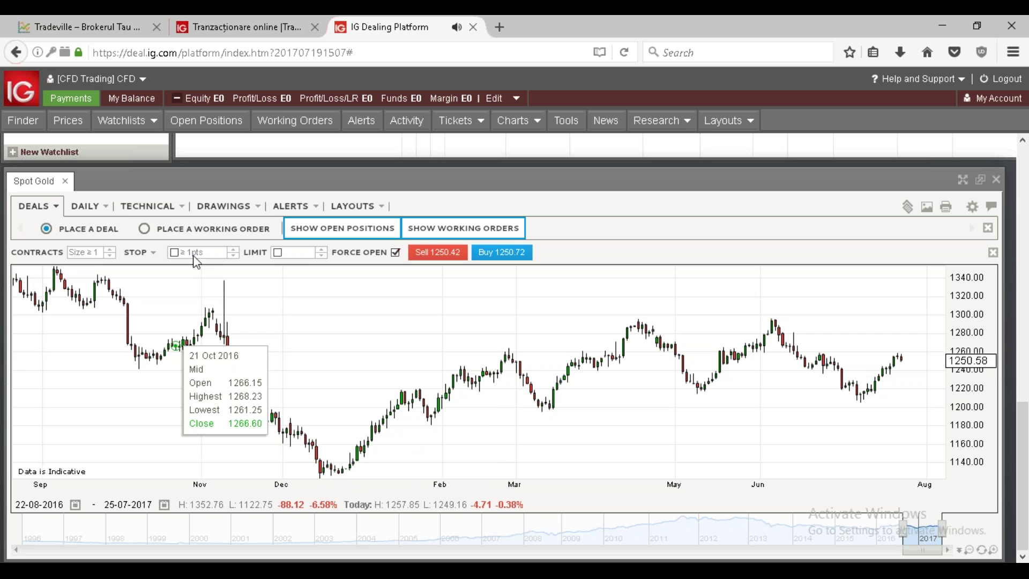
Step: Open the Spot Gold deal ticket from the Popular Markets list and enable Force Open on it
left_click_drag(1022, 453, 1025, 172)
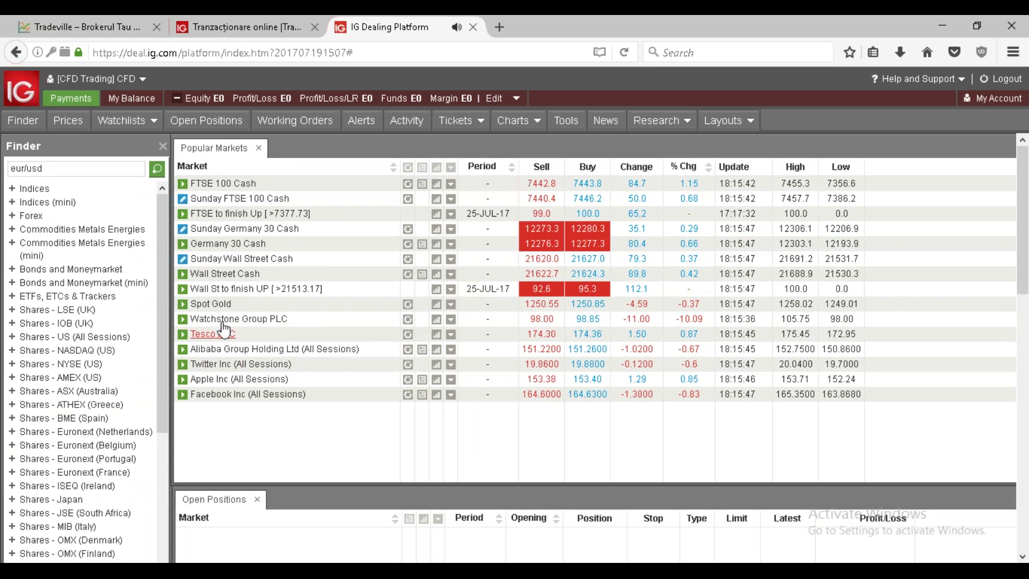
left_click(220, 304)
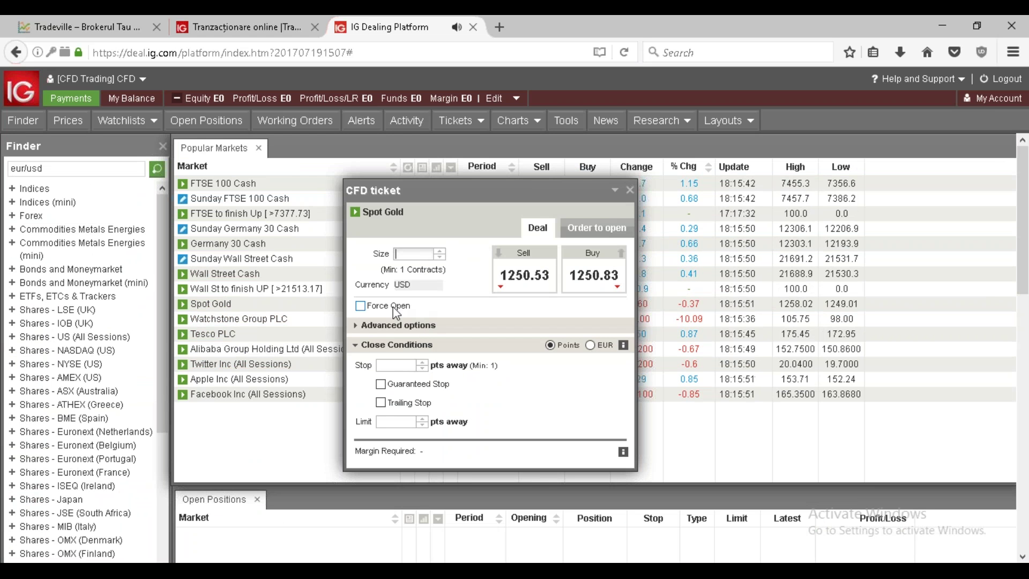
left_click(360, 307)
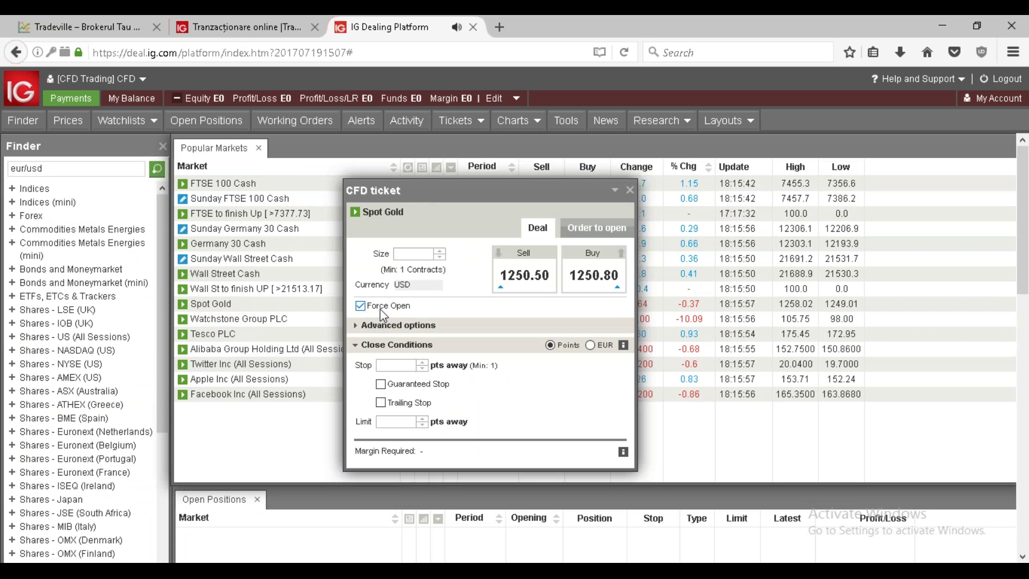
Step: Close the Spot Gold CFD ticket and extend the Spot Gold chart's history back to August 2015
mouse_move(381, 309)
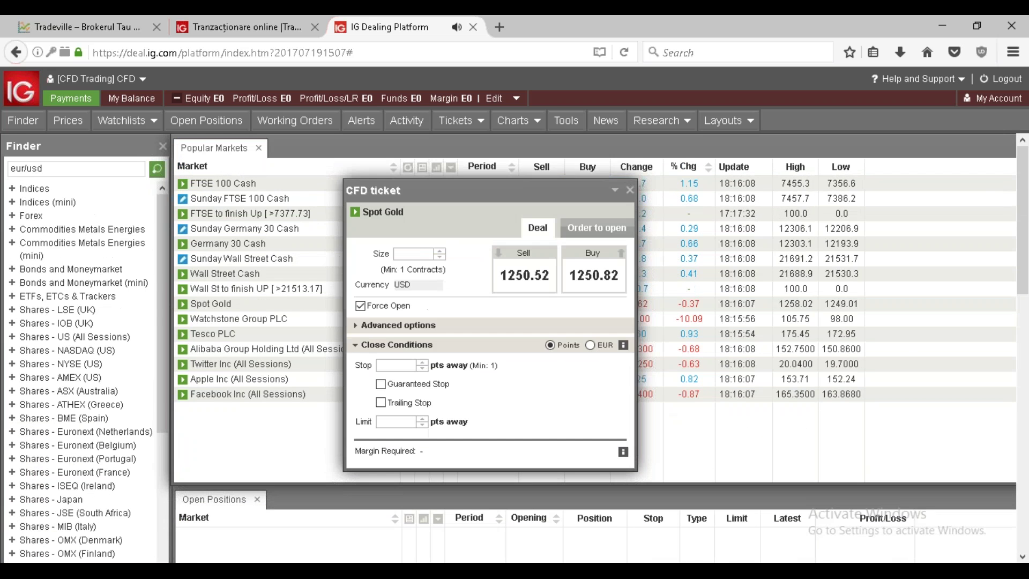
left_click(631, 190)
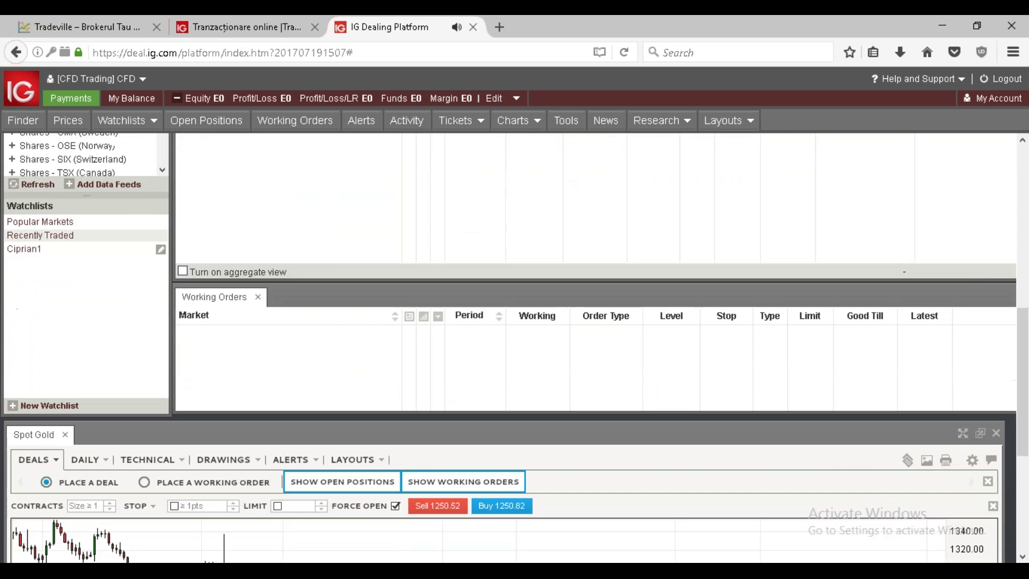
scroll(284, 426, "down", 4)
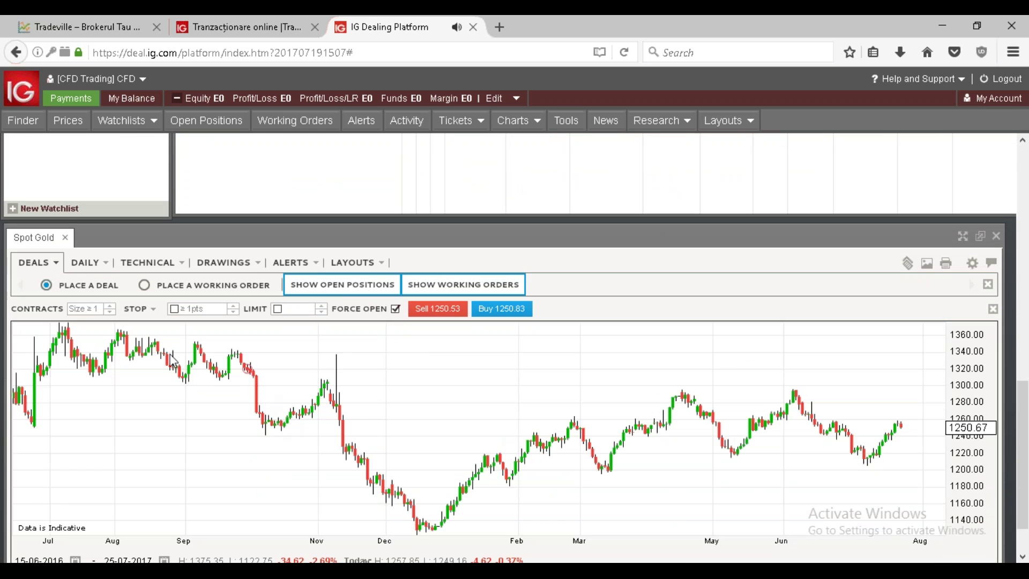
scroll(620, 329, "down", 2)
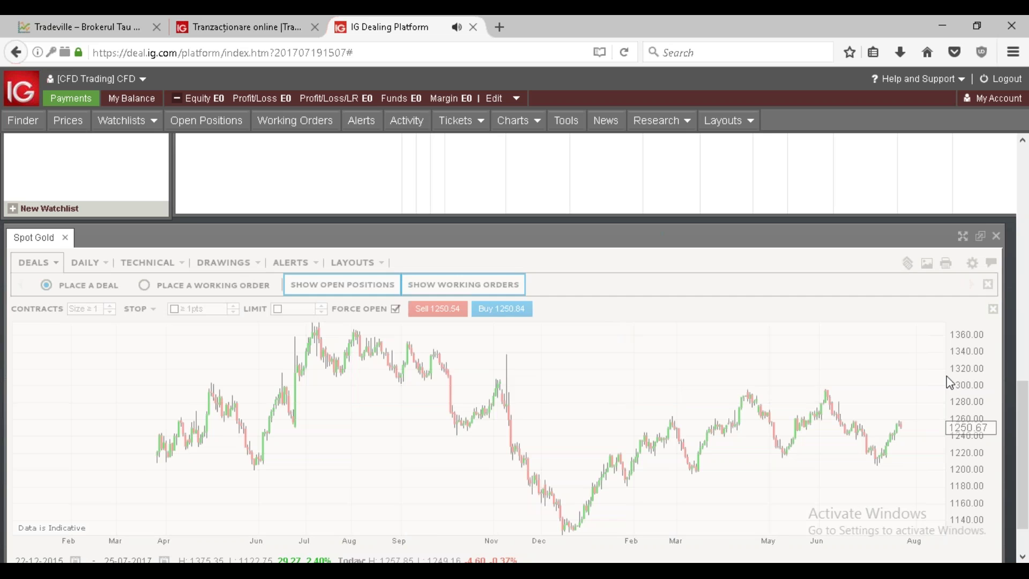
left_click_drag(1023, 445, 1024, 466)
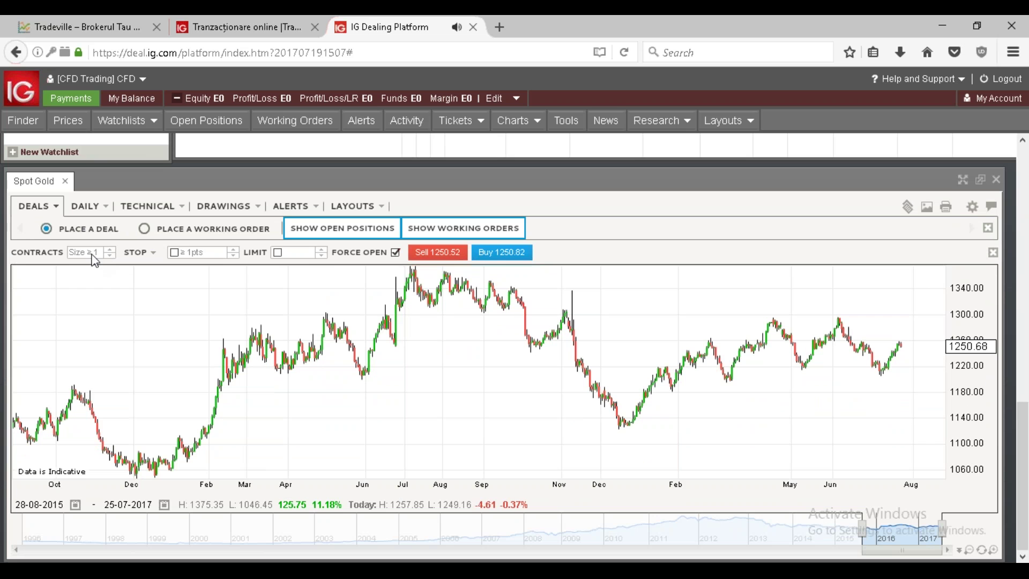
Step: Switch the chart's dealing mode to placing a working order, and toggle the open positions and working orders displays off and on again
left_click(161, 230)
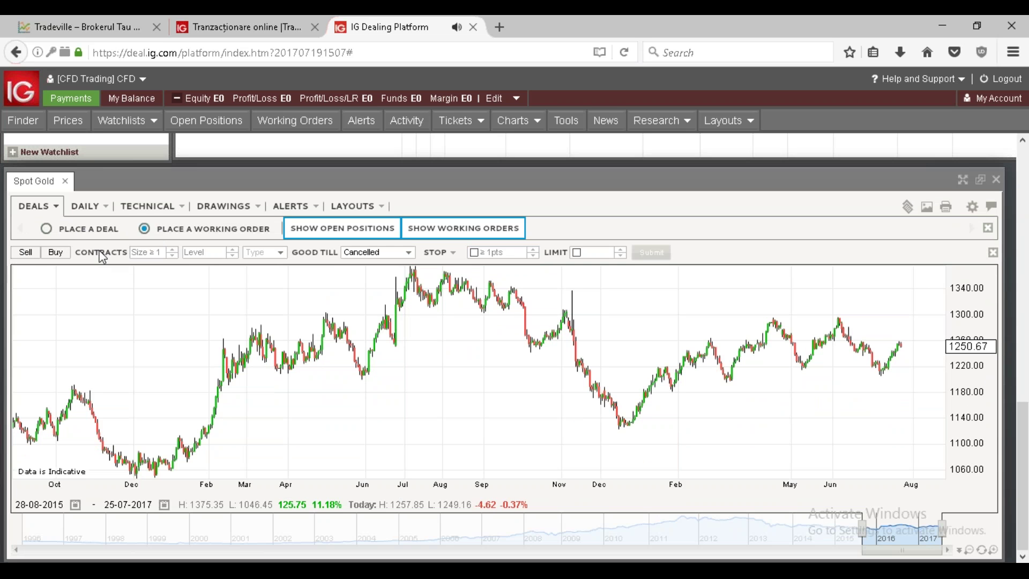
left_click(57, 253)
left_click(445, 230)
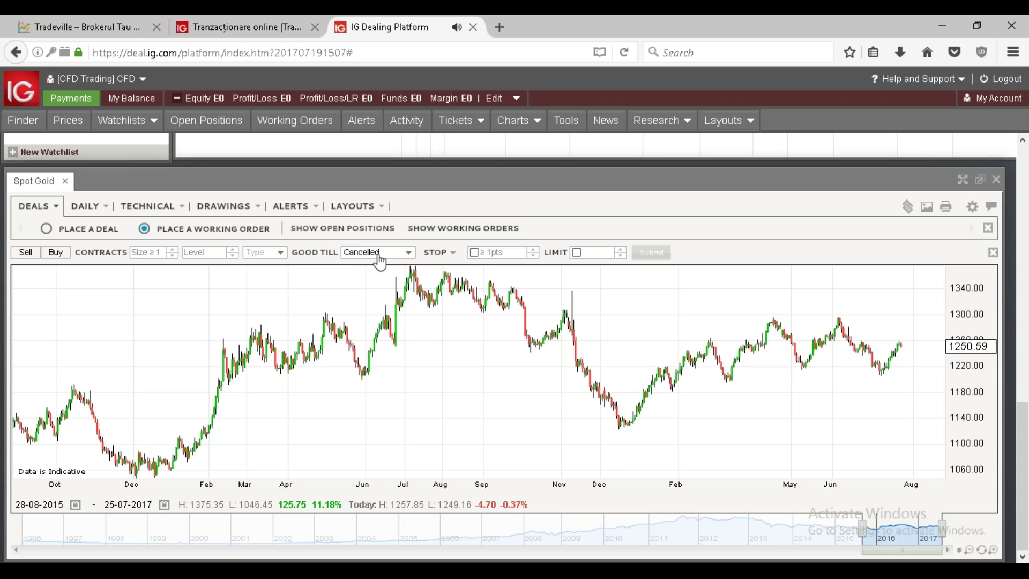
left_click(320, 232)
left_click(436, 231)
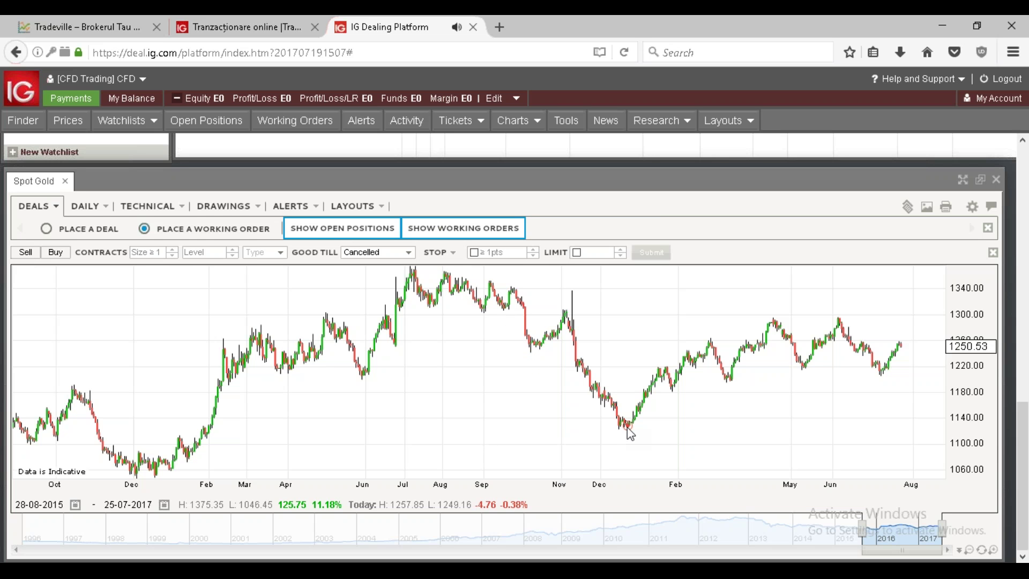
Step: Check the price details of a December 2016 candle and extend the Spot Gold chart's history back to August 2013
mouse_move(630, 433)
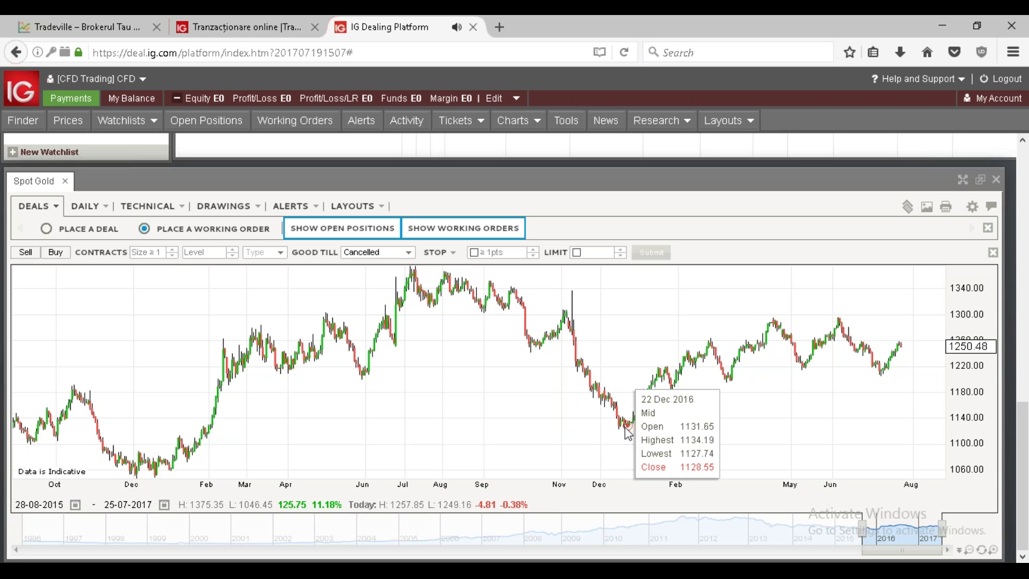
mouse_move(1025, 450)
left_mouse_down()
mouse_move(1026, 424)
mouse_move(1026, 458)
left_mouse_up()
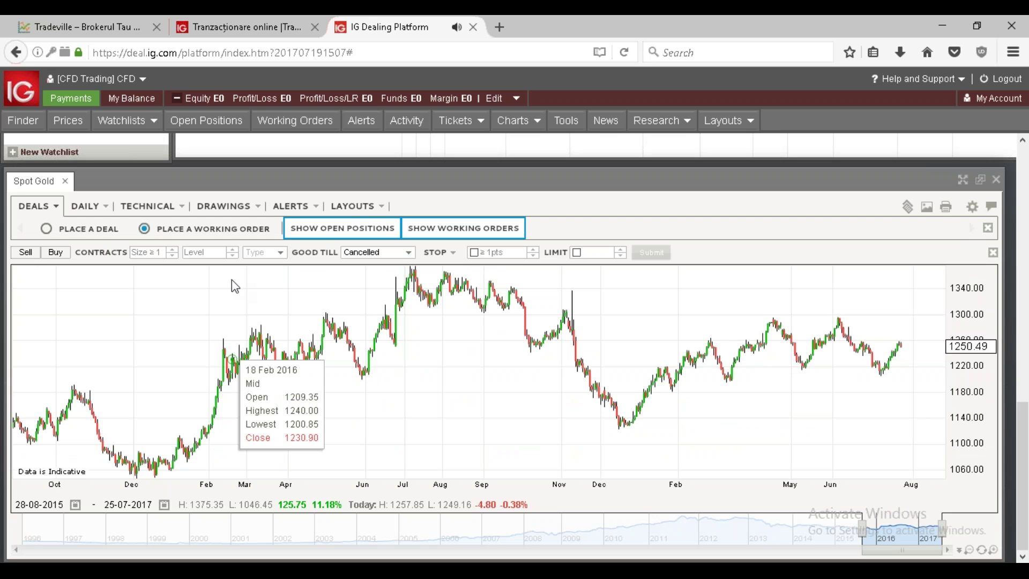
scroll(278, 402, "down", 3)
scroll(281, 402, "down", 2)
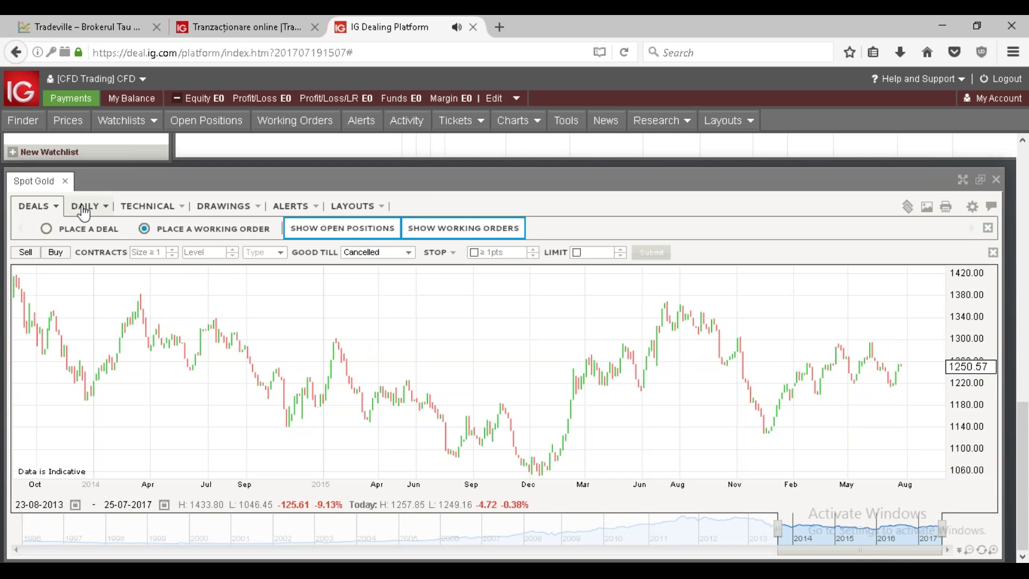
Step: Try the 1-hour interval on the Spot Gold chart and settle on the 30-minute interval
left_click(83, 209)
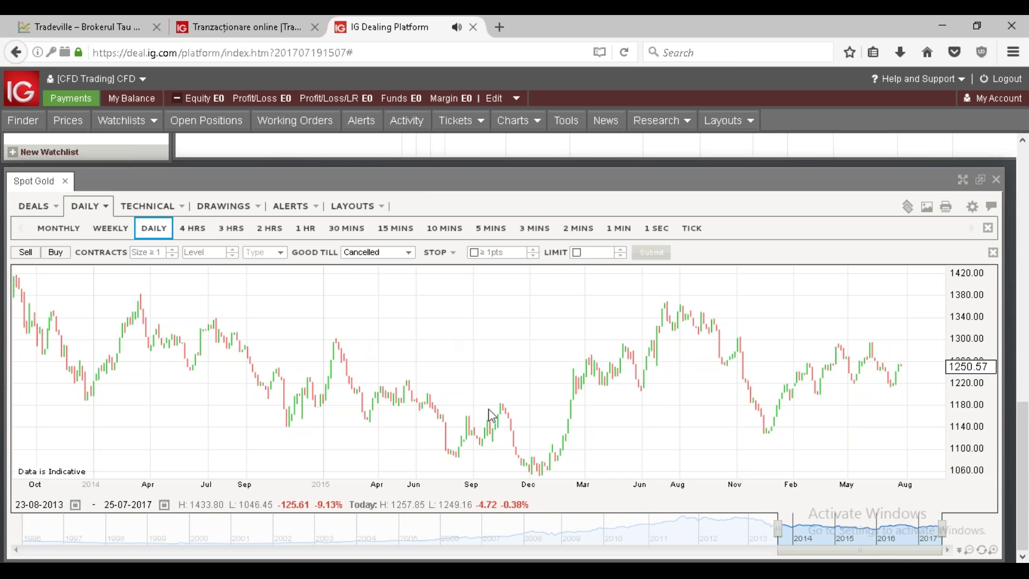
mouse_move(521, 435)
left_click(305, 228)
scroll(413, 375, "down", 3)
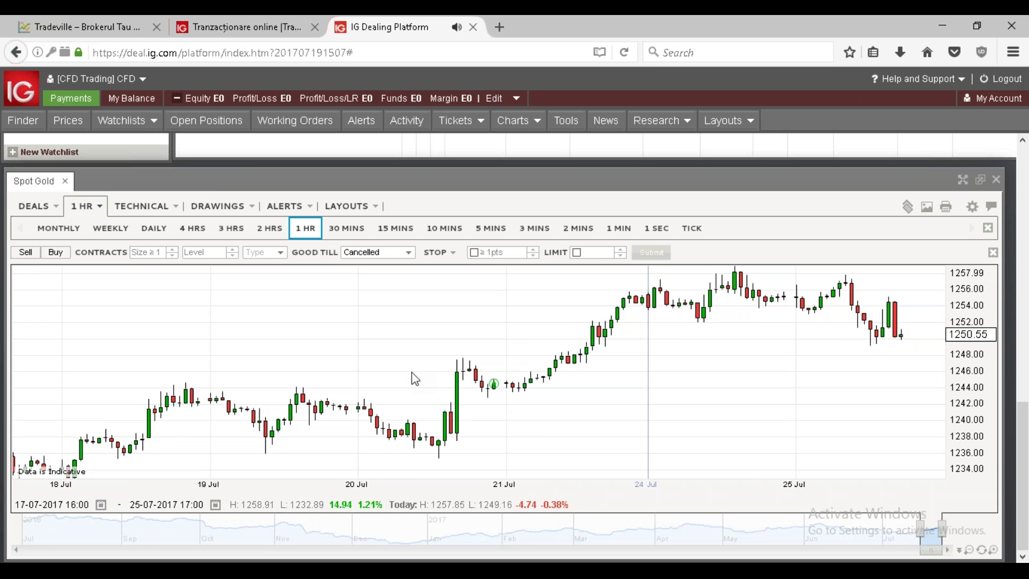
scroll(406, 376, "down", 3)
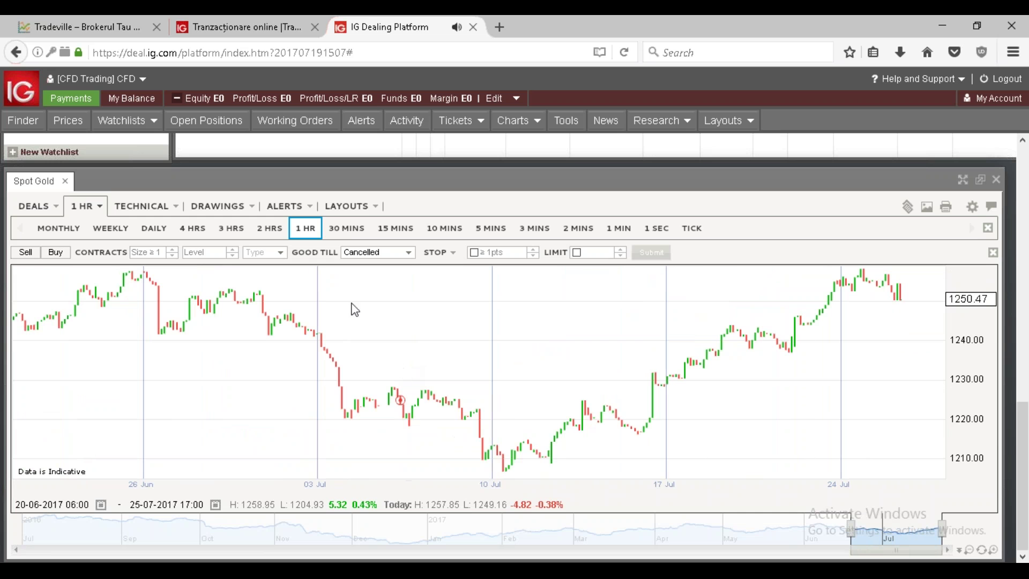
left_click(346, 231)
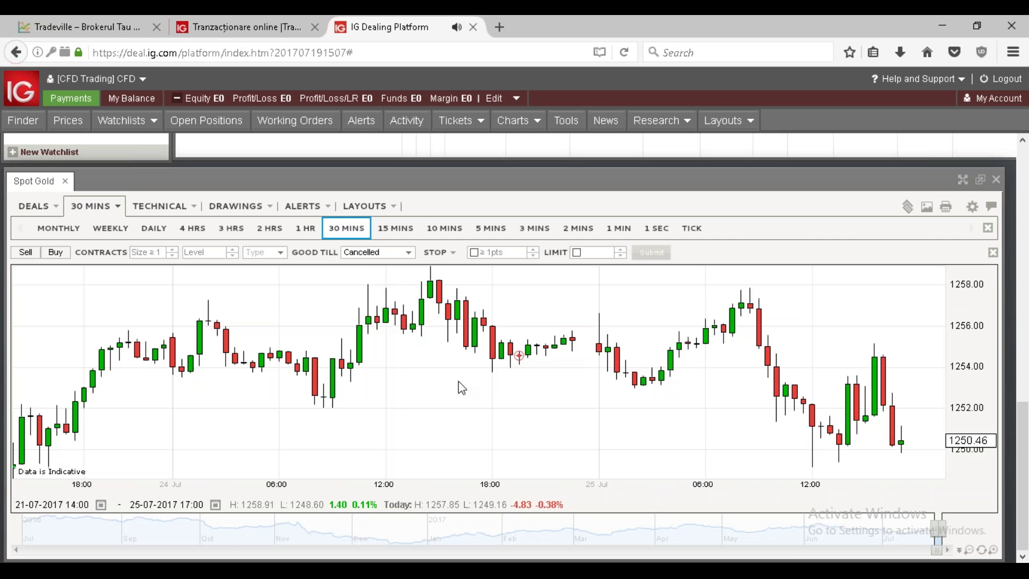
scroll(459, 385, "down", 3)
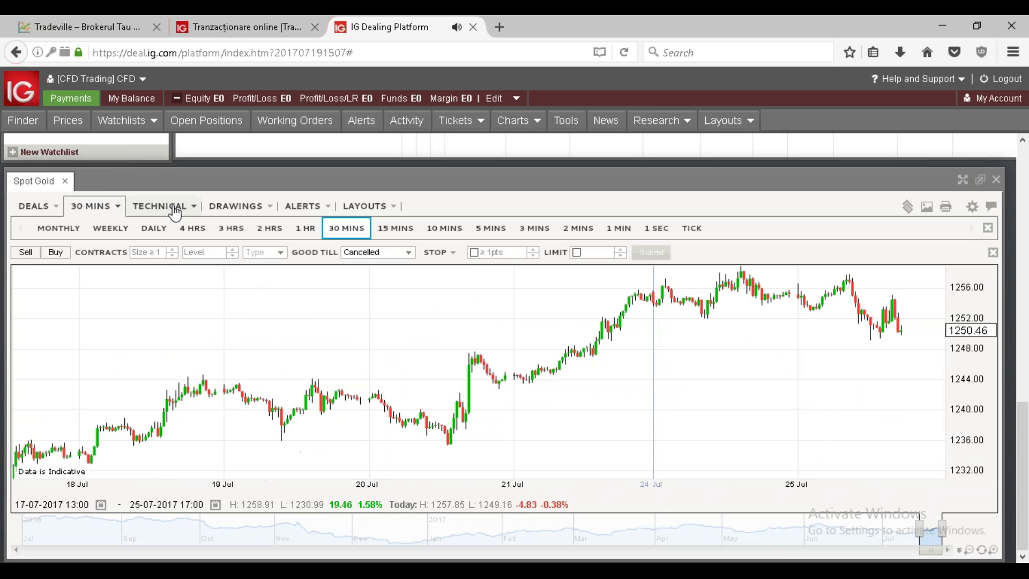
Step: Set the Spot Gold chart's dealing mode back to placing a deal and show the available time intervals
left_click(40, 210)
left_click(91, 236)
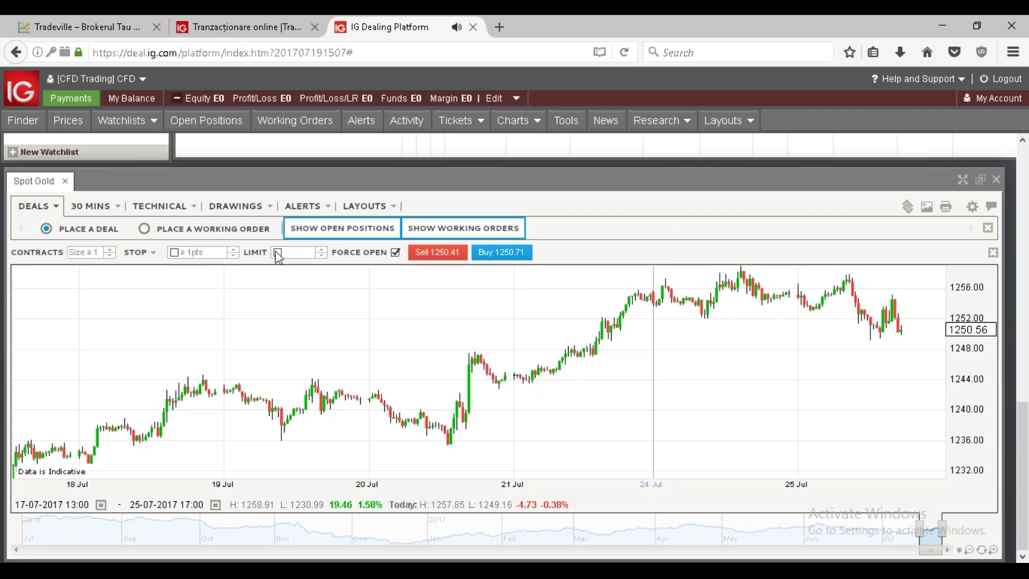
left_click(91, 206)
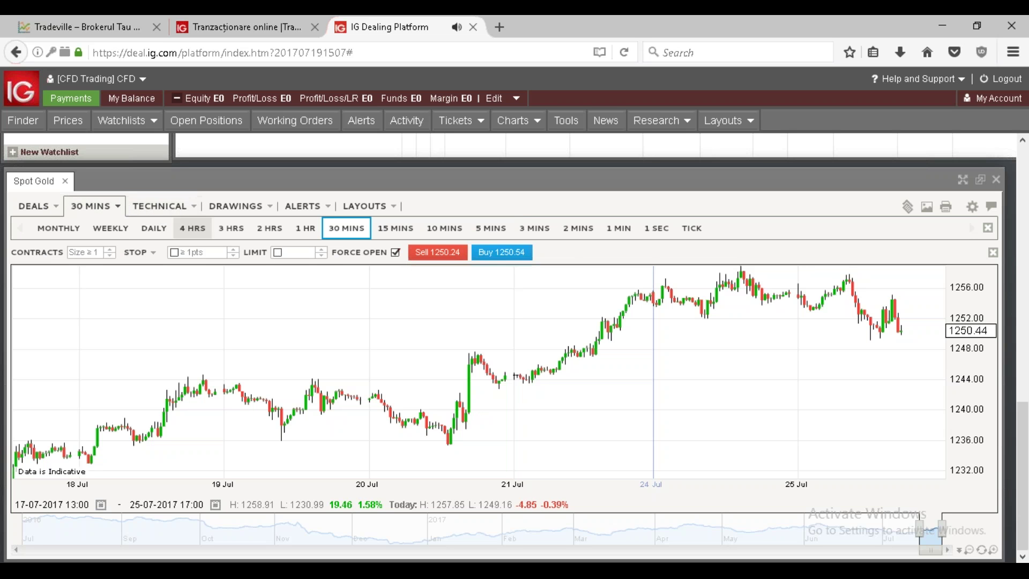
Step: Add the Moving Average indicator to the Spot Gold chart and hide its 50- and 100-period lines, keeping only the 20-period one
left_click(161, 209)
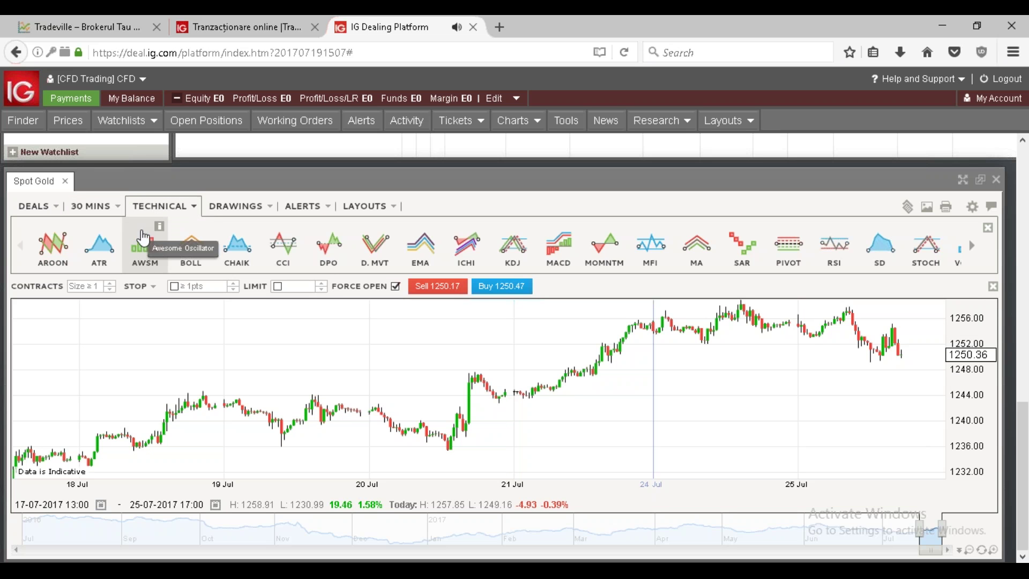
left_click(696, 267)
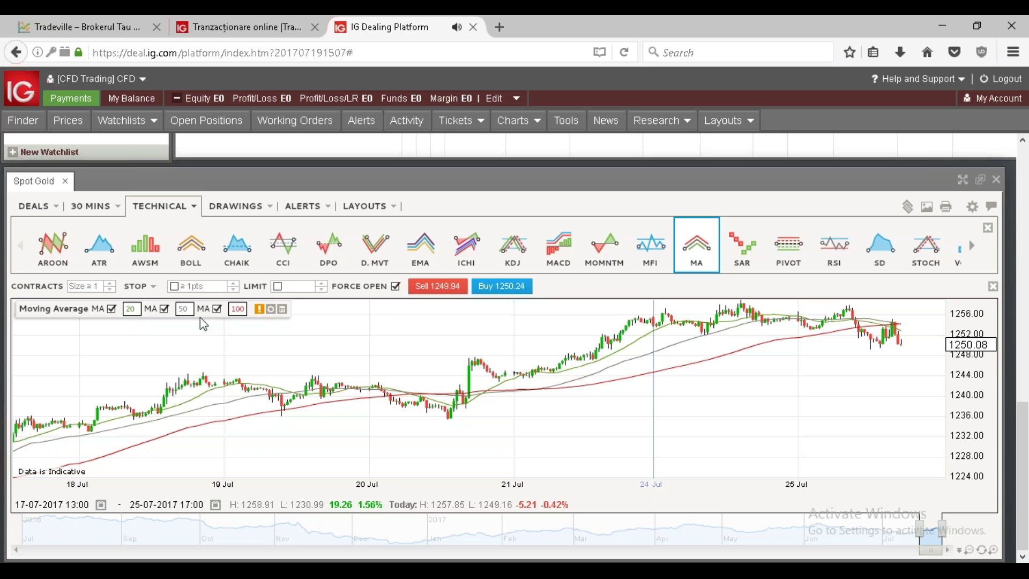
left_click(216, 308)
left_click(164, 309)
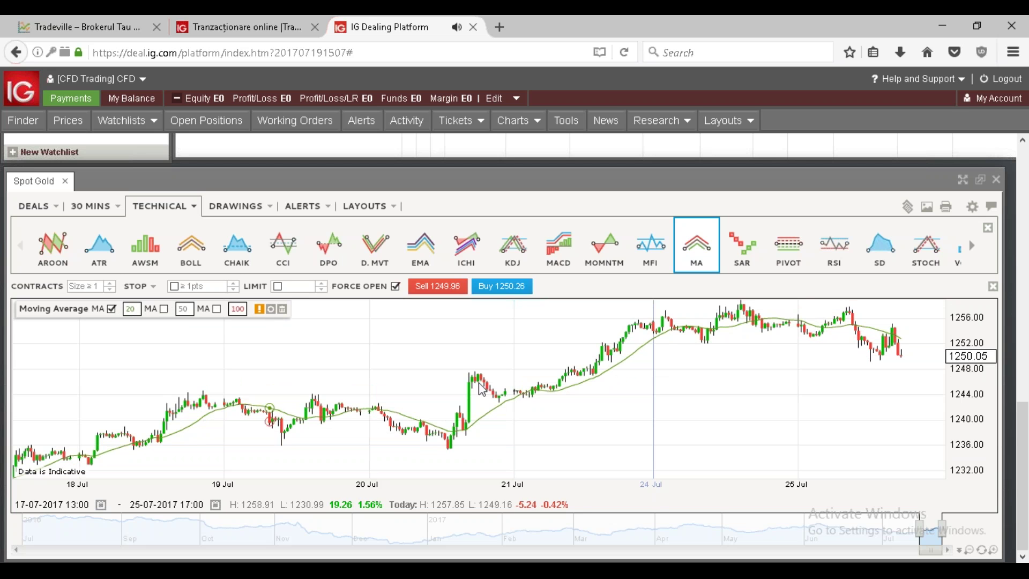
Step: Add the RSI indicator with a period of 14 to the Spot Gold chart and remove it again
left_click(973, 247)
left_click(974, 249)
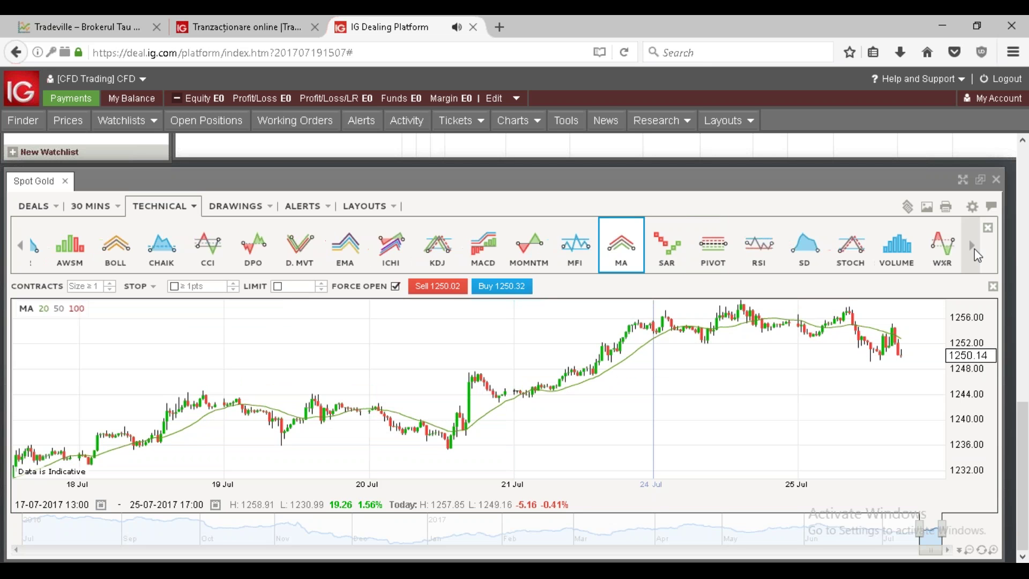
left_click(752, 258)
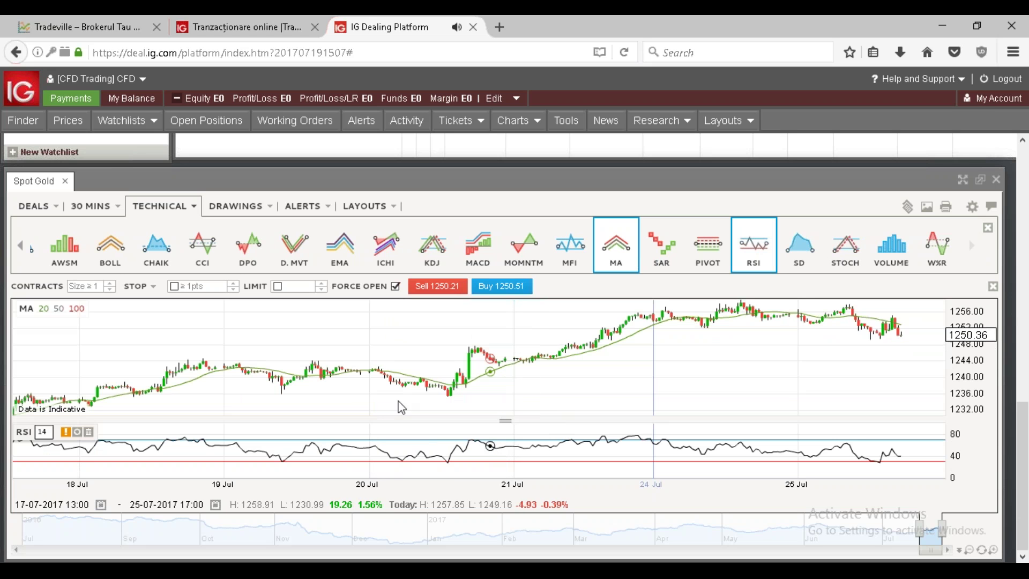
mouse_move(59, 450)
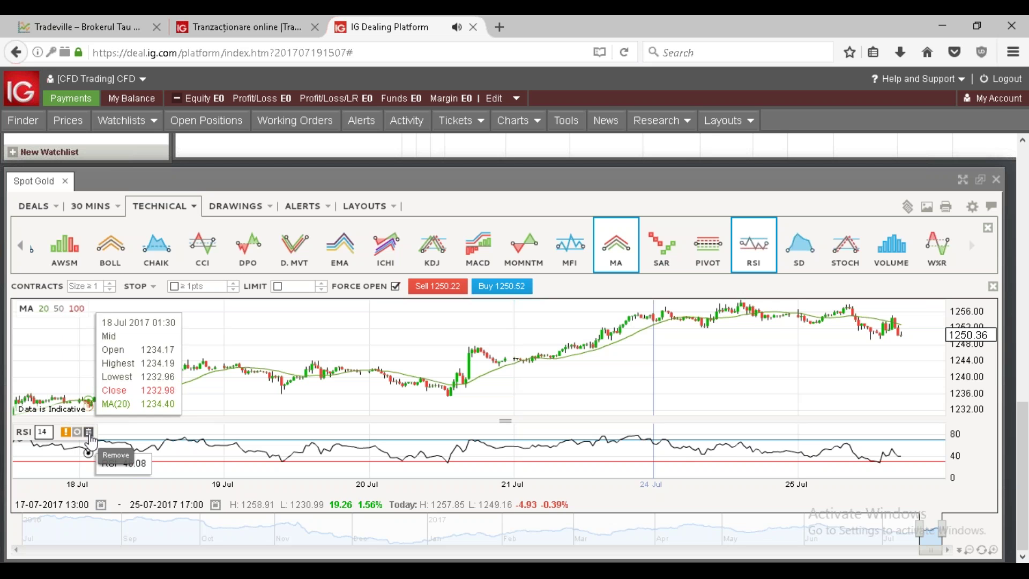
left_click(88, 433)
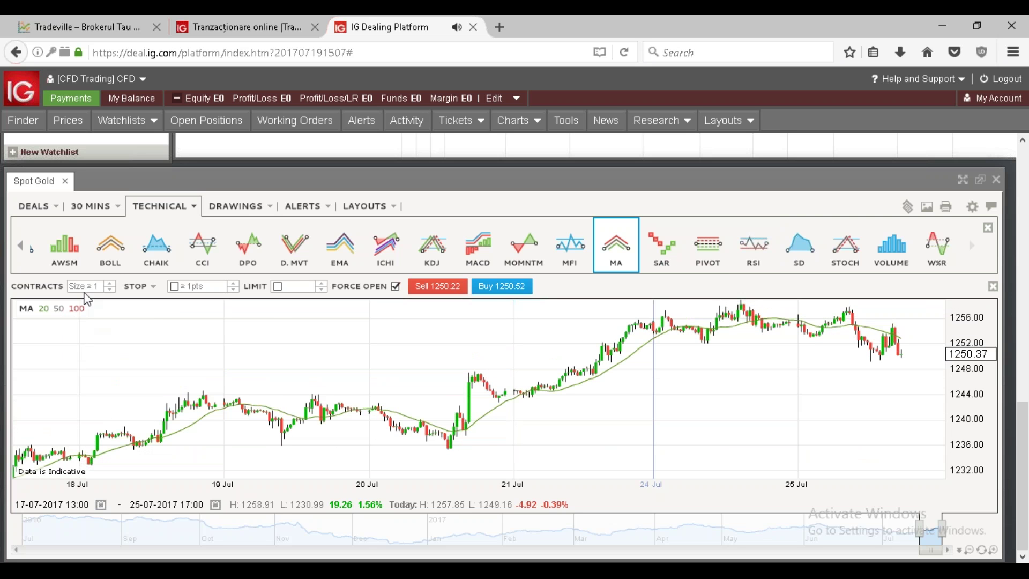
Step: Draw a Fibonacci retracement from the 20 July low at about 1235.69 up to about 1247.65, and delete the annotation
left_click(239, 214)
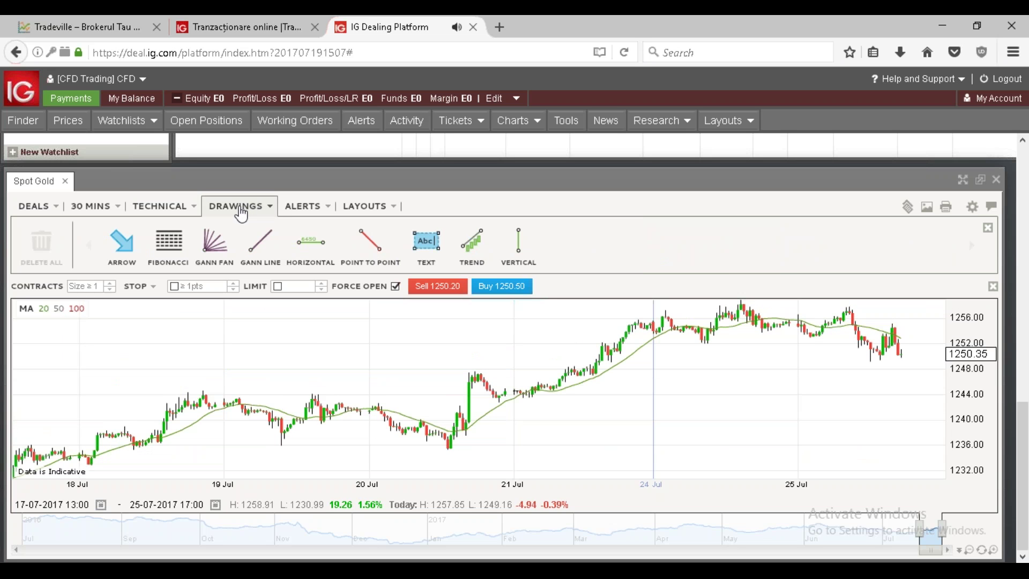
left_click(175, 262)
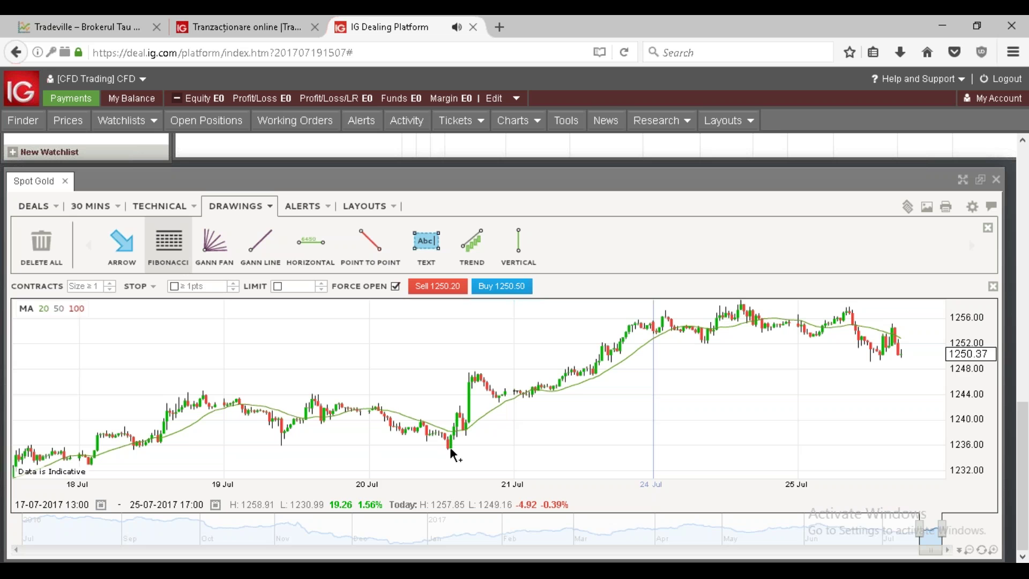
mouse_move(450, 448)
left_mouse_down()
mouse_move(567, 396)
mouse_move(587, 372)
left_mouse_up()
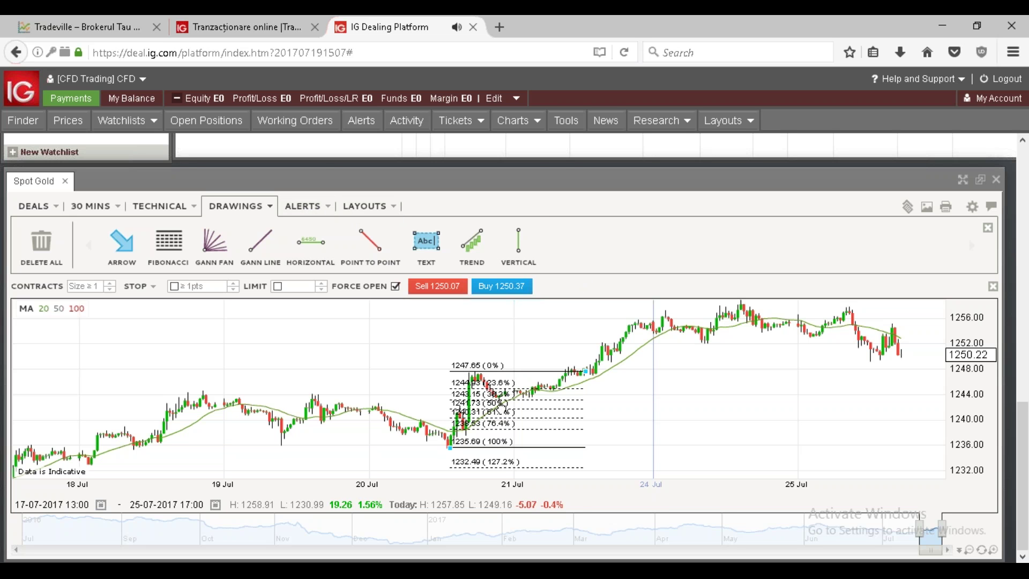
right_click(500, 418)
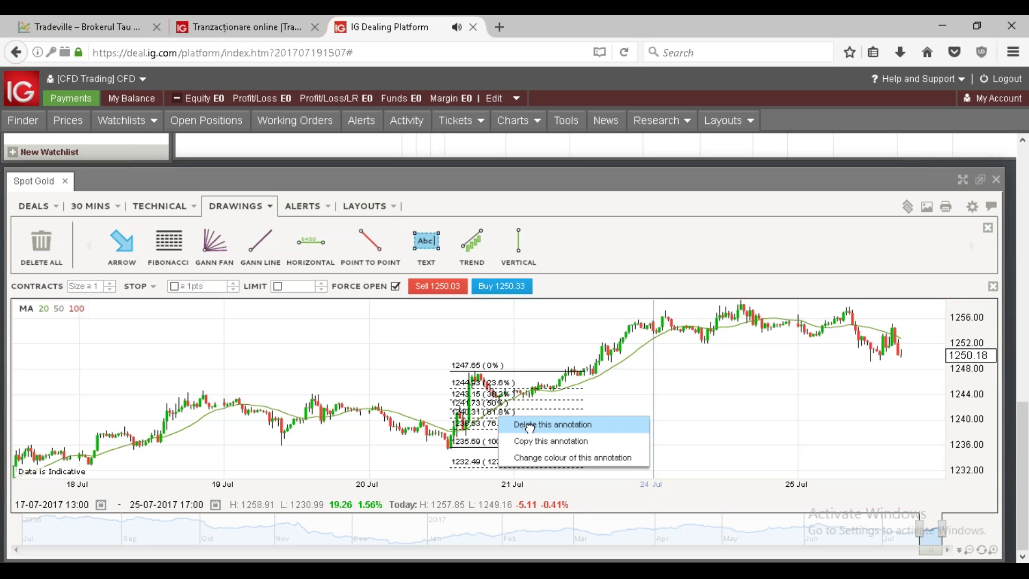
left_click(531, 426)
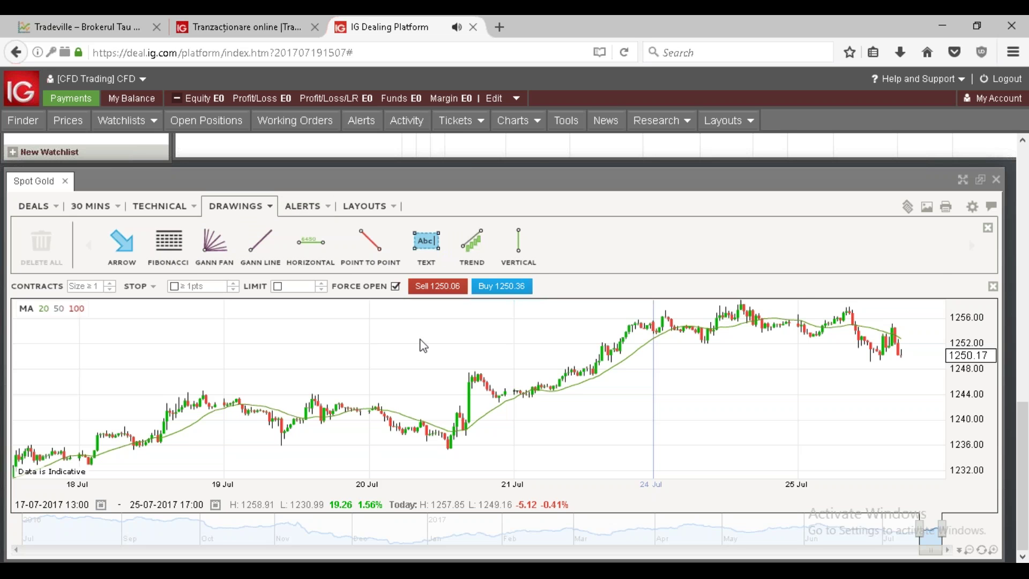
Step: View the chart's alert option and save the chart setup as a new layout named C1 with changes saved automatically
left_click(302, 211)
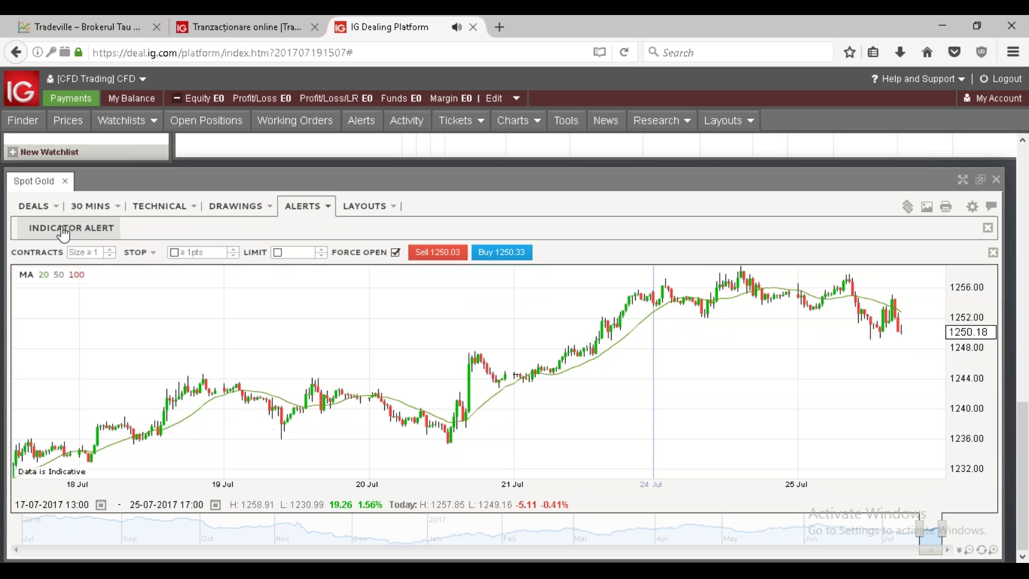
left_click(358, 211)
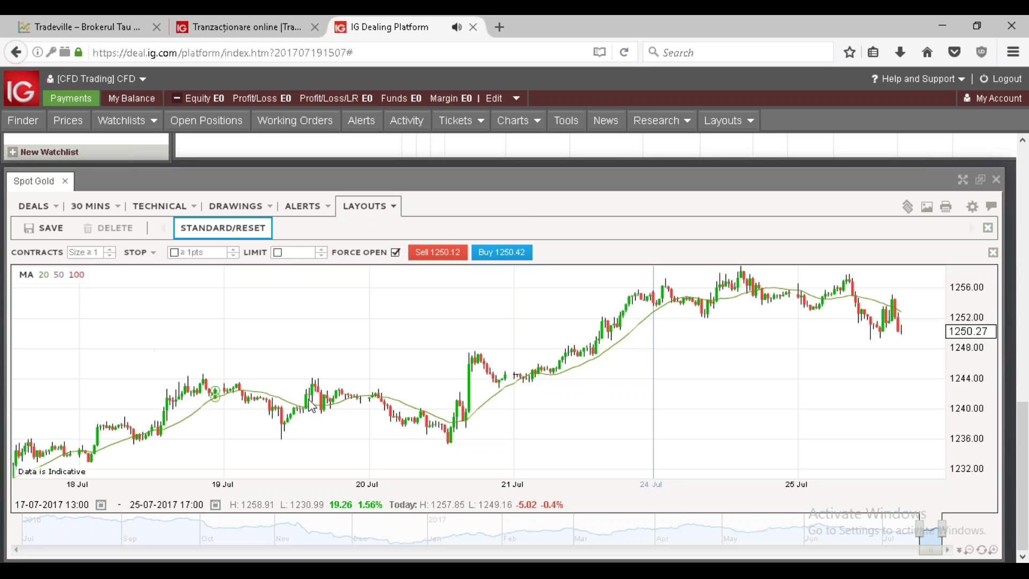
scroll(297, 370, "down", 3)
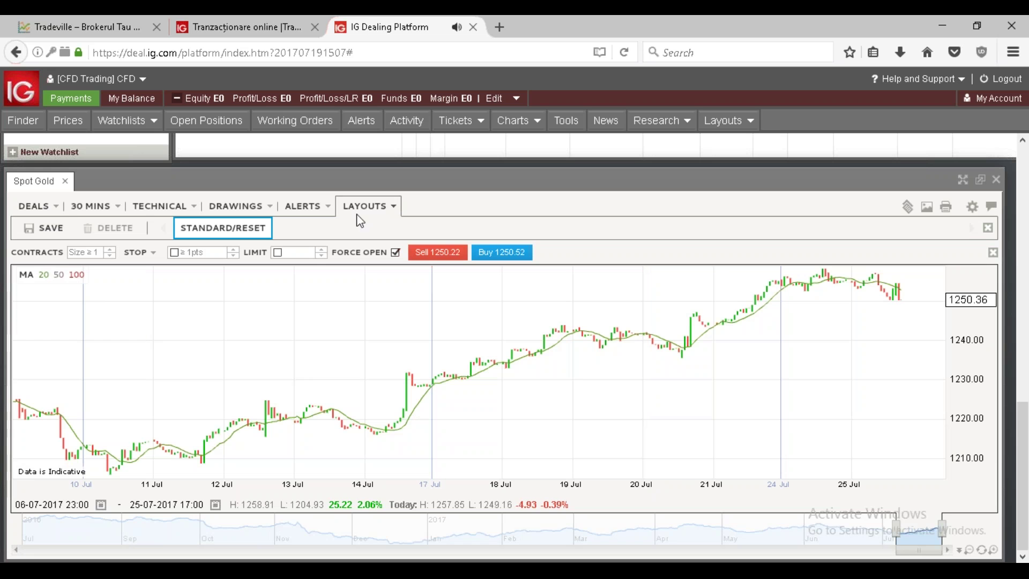
left_click(44, 228)
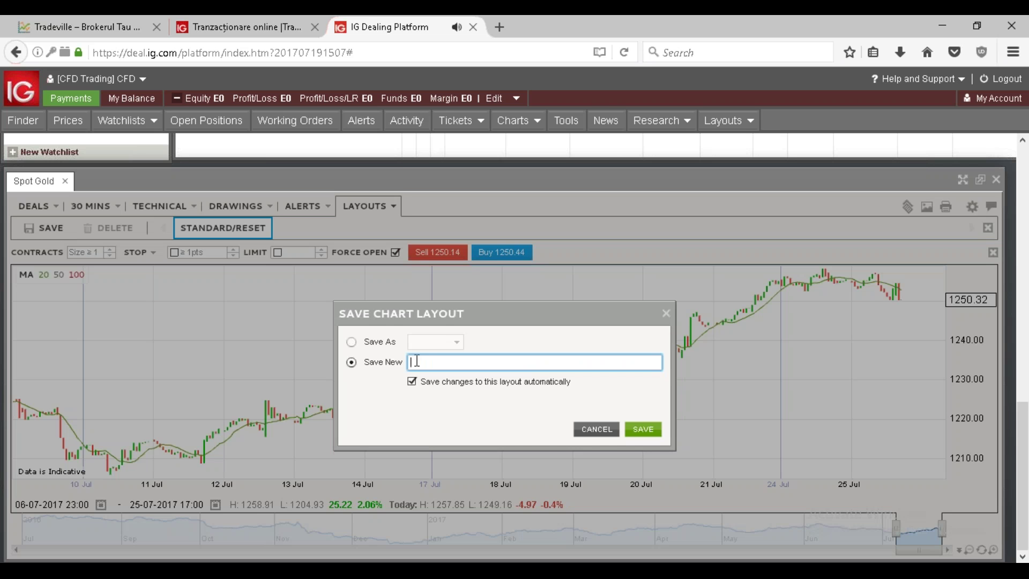
left_click(639, 433)
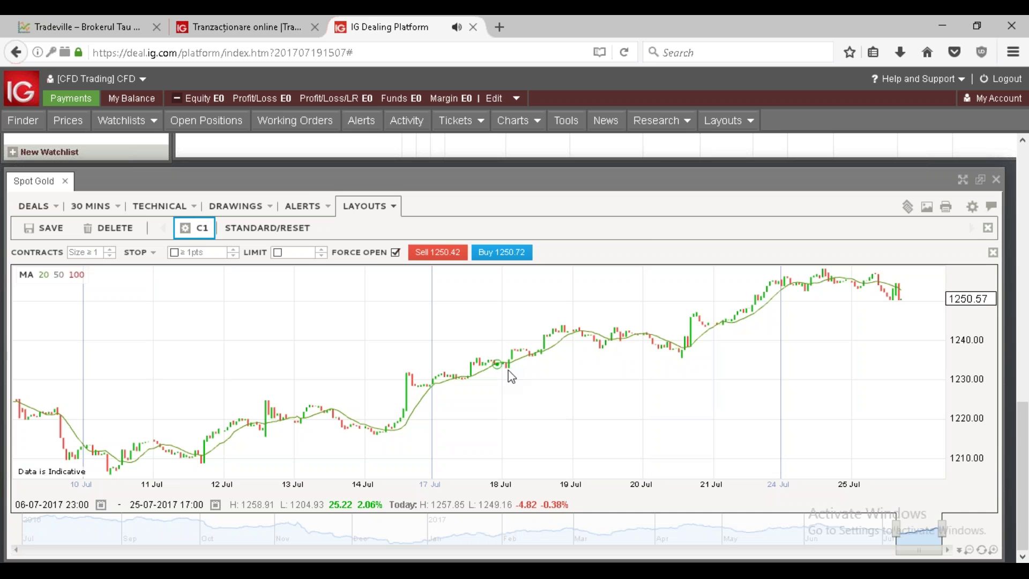
Step: Return to the Popular Markets list and view the options for saved workspace layouts
left_click_drag(1021, 419, 1009, 150)
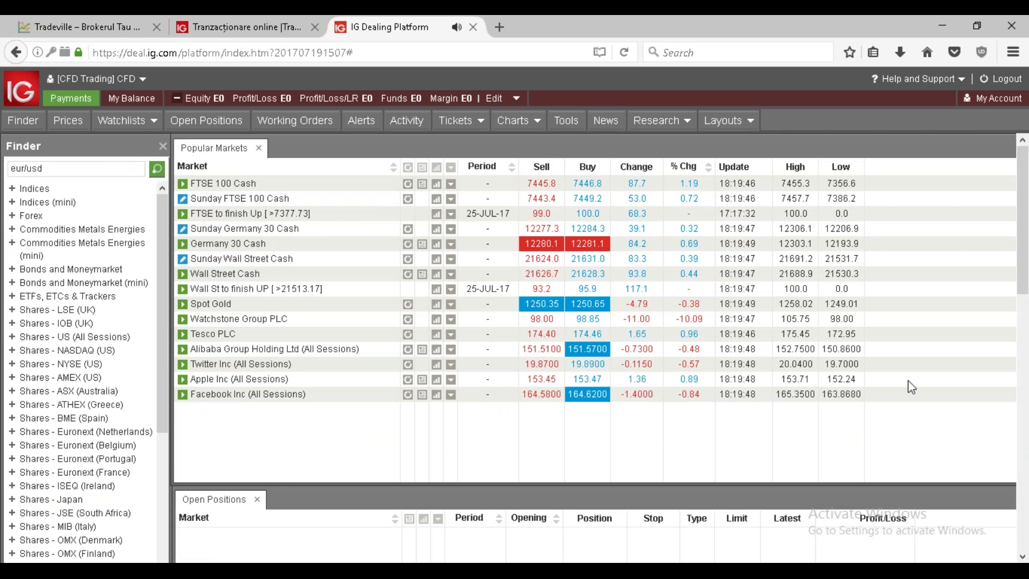
scroll(1024, 294, "down", 1)
scroll(908, 224, "up", 1)
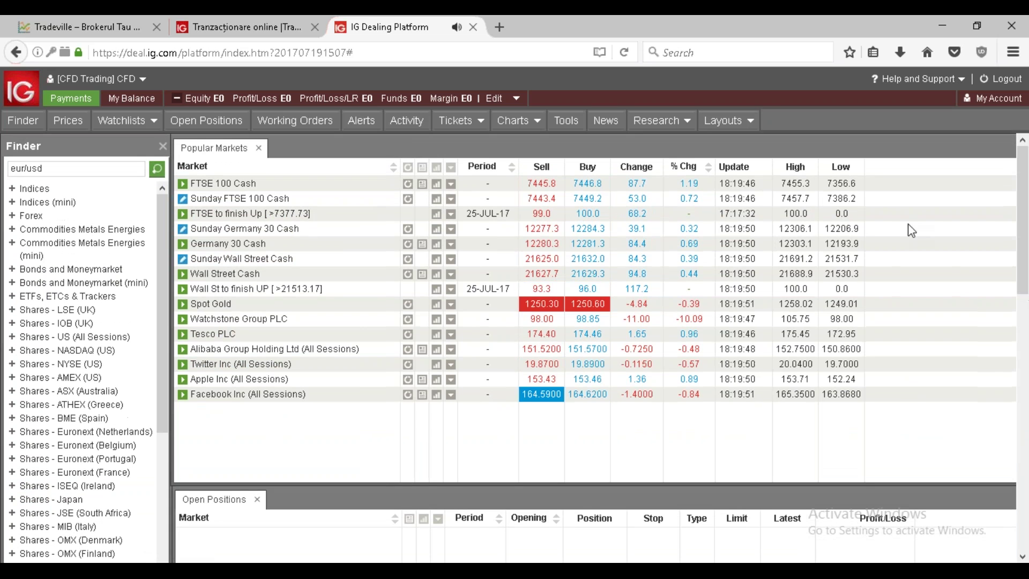
left_click(720, 127)
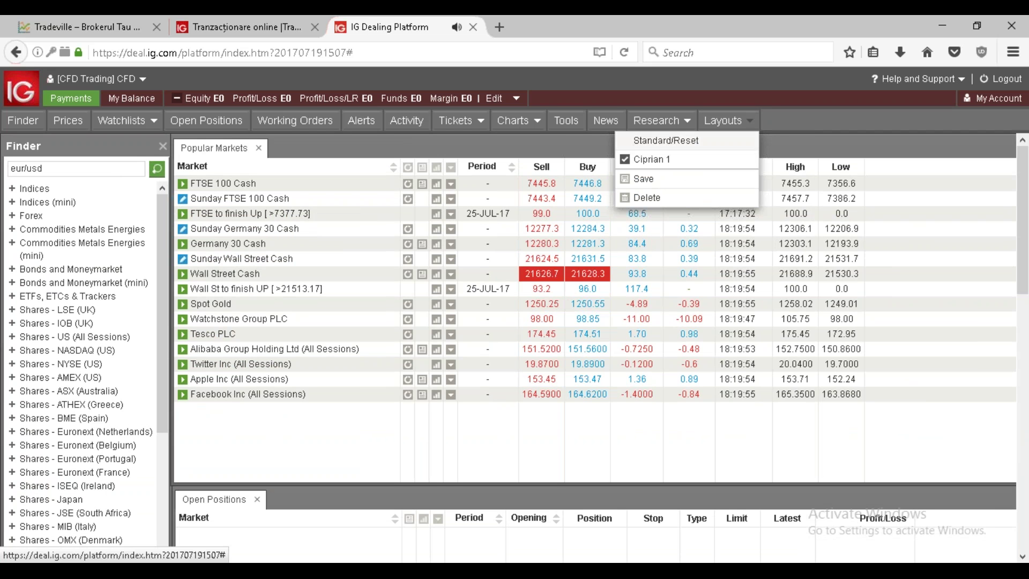
left_click(786, 138)
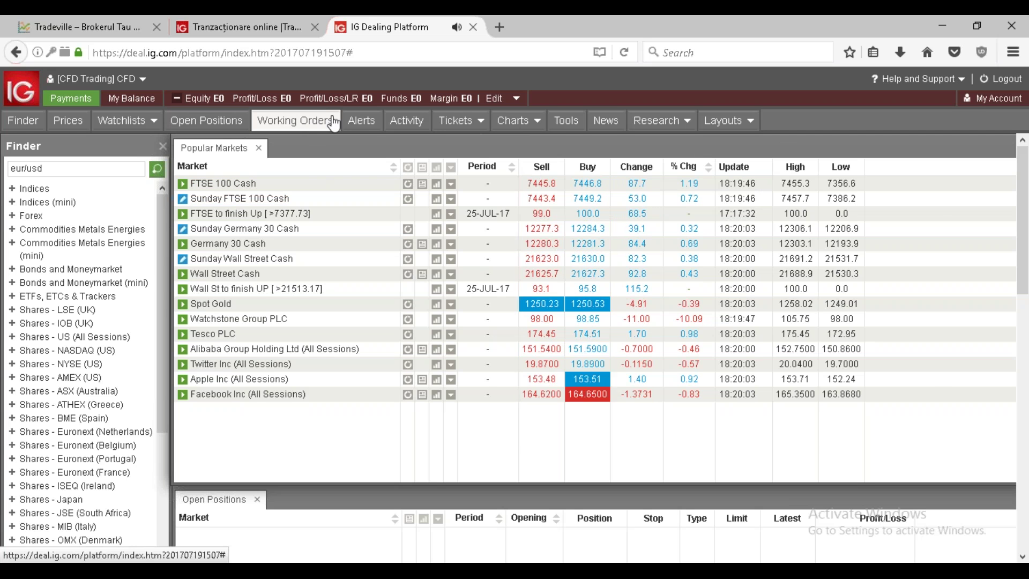
Step: View the Alerts window and the Current Activity window, closing each one
left_click(361, 119)
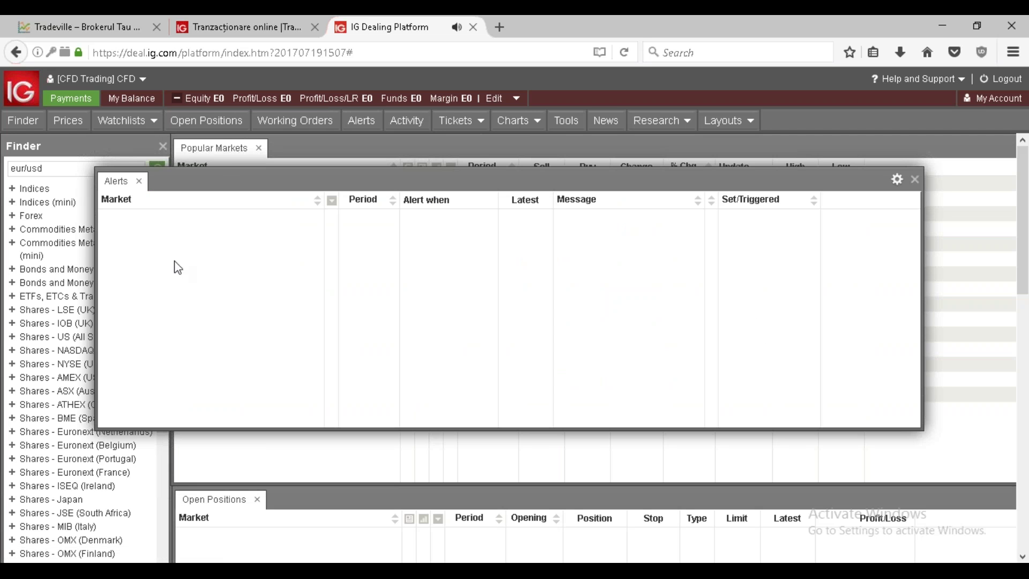
left_click(139, 180)
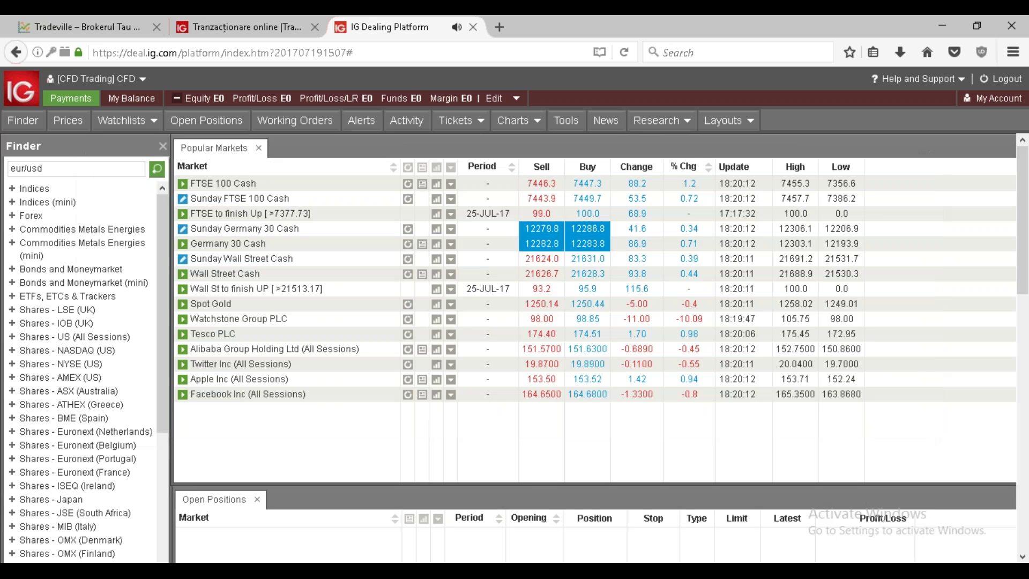
left_click(407, 123)
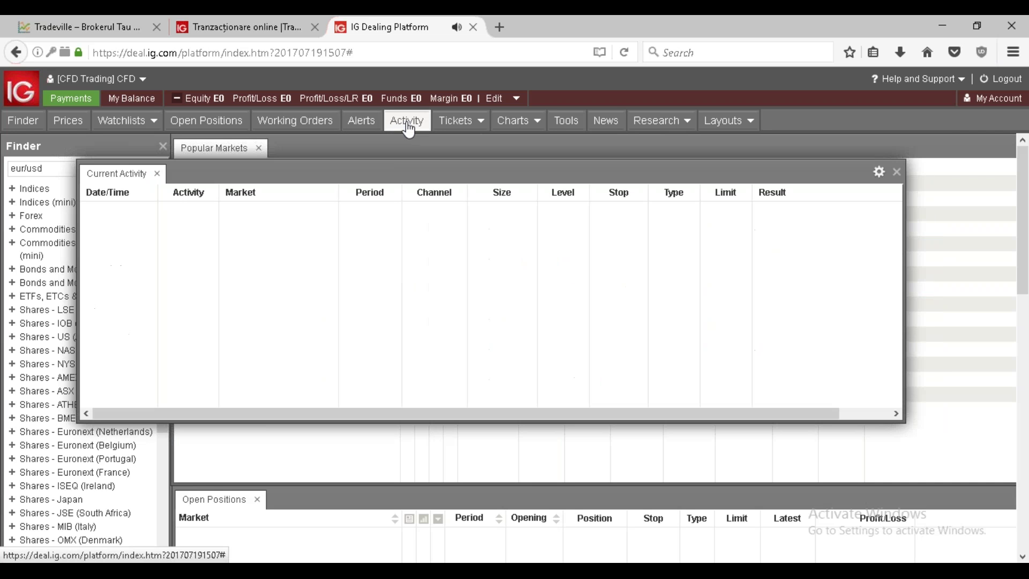
left_click(158, 175)
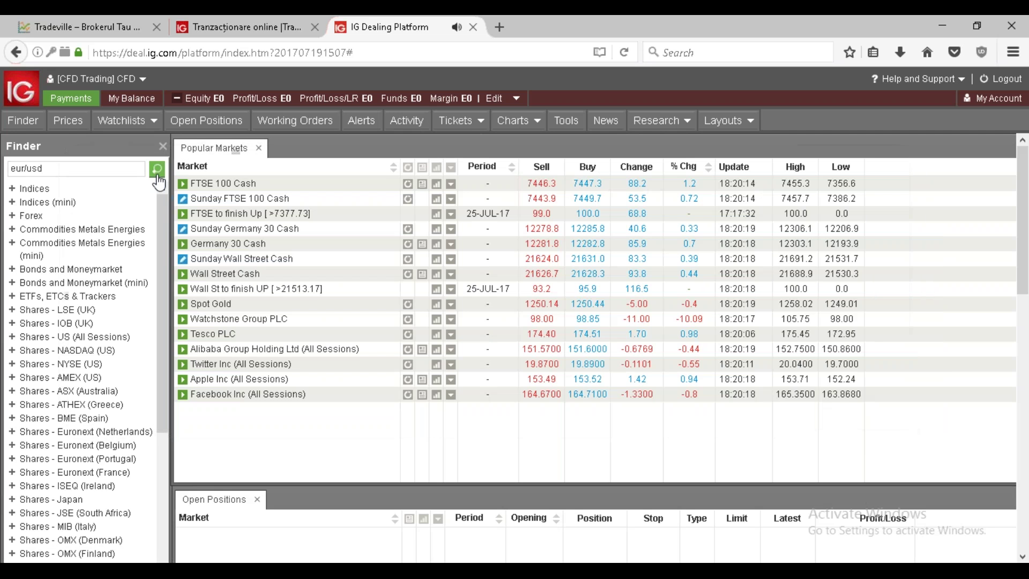
Step: View the Spot Gold CFD ticket from the list of open tickets, close it and clear the list
left_click(467, 128)
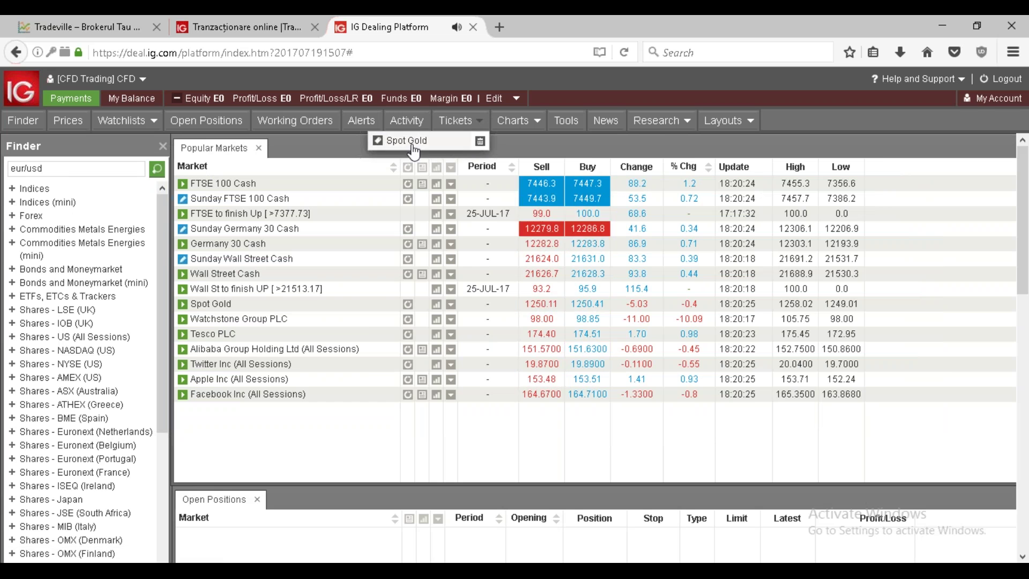
left_click(480, 143)
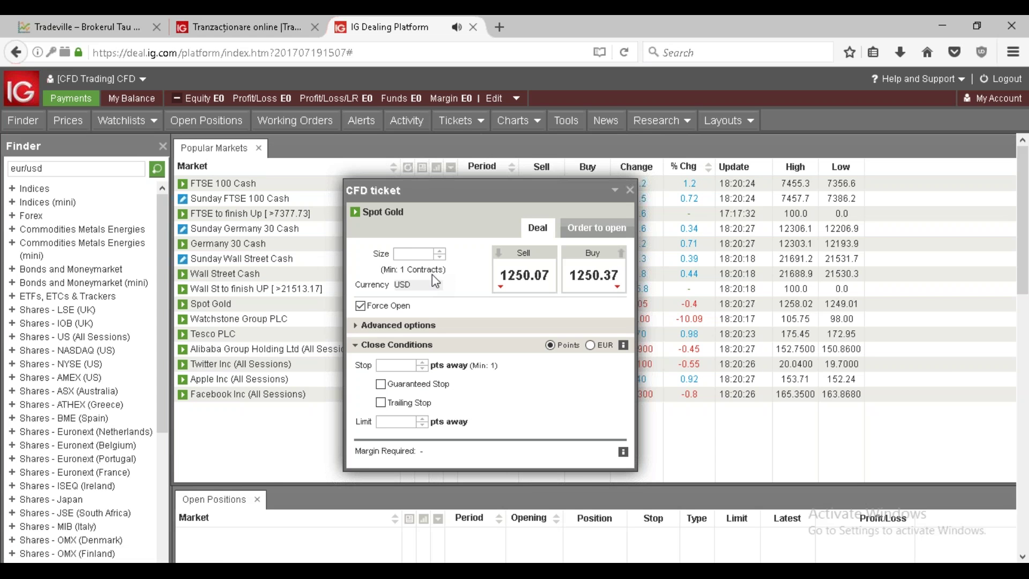
left_click(630, 191)
left_click(457, 121)
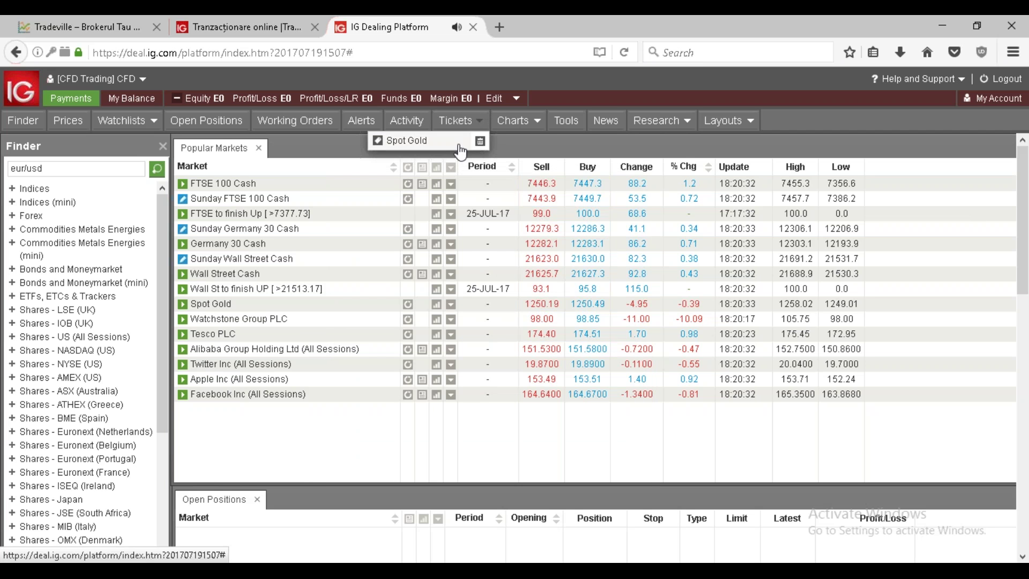
left_click(481, 141)
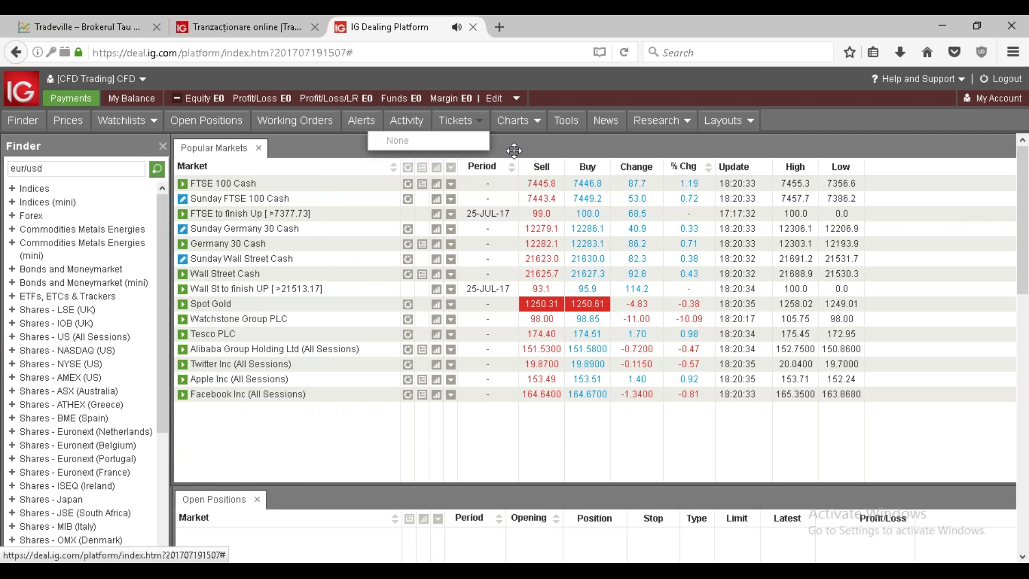
Step: View the list of open charts and look over the workspace's Open Positions and Working Orders sections
left_click(515, 121)
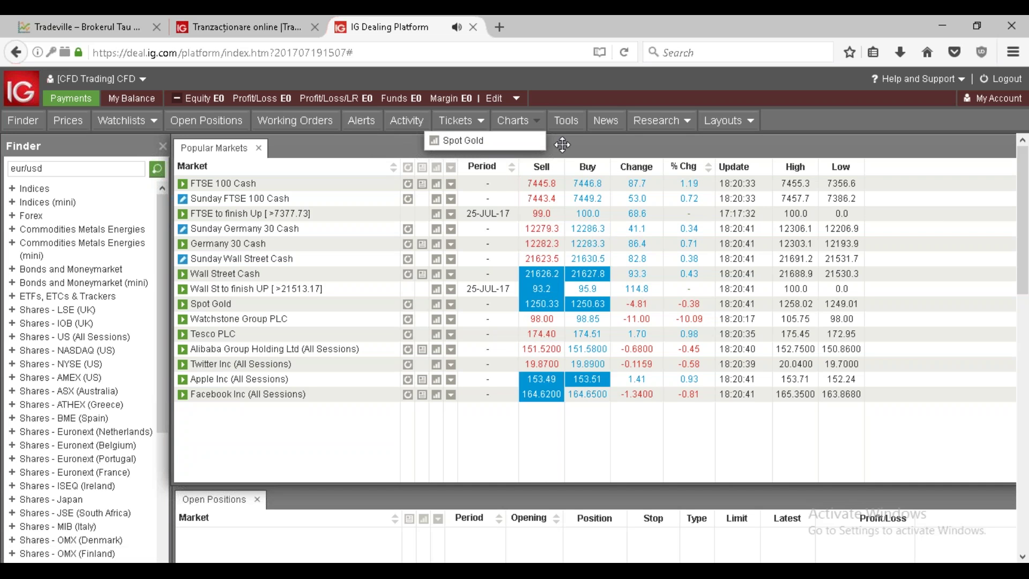
scroll(1023, 375, "down", 5)
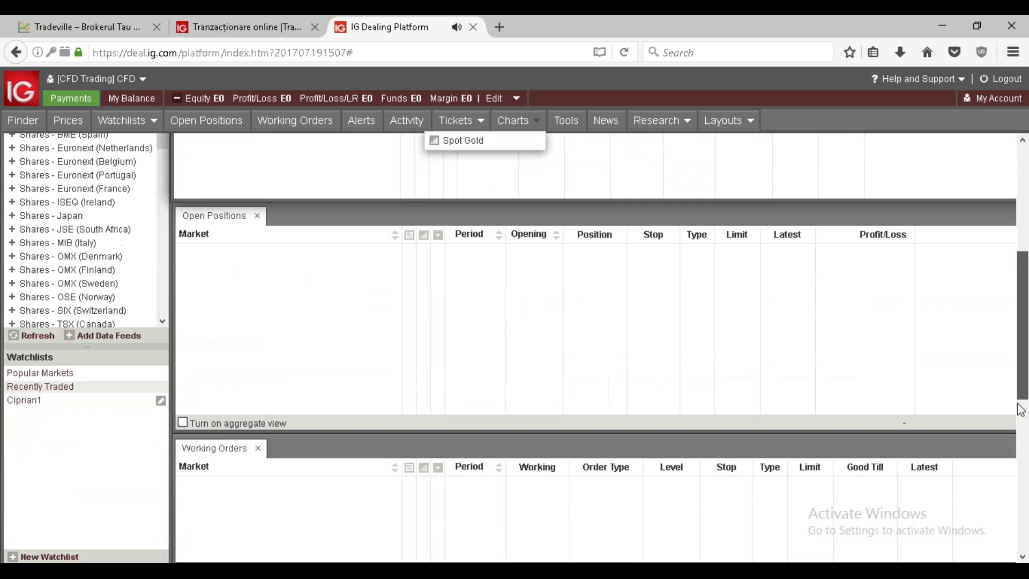
scroll(1018, 322, "up", 5)
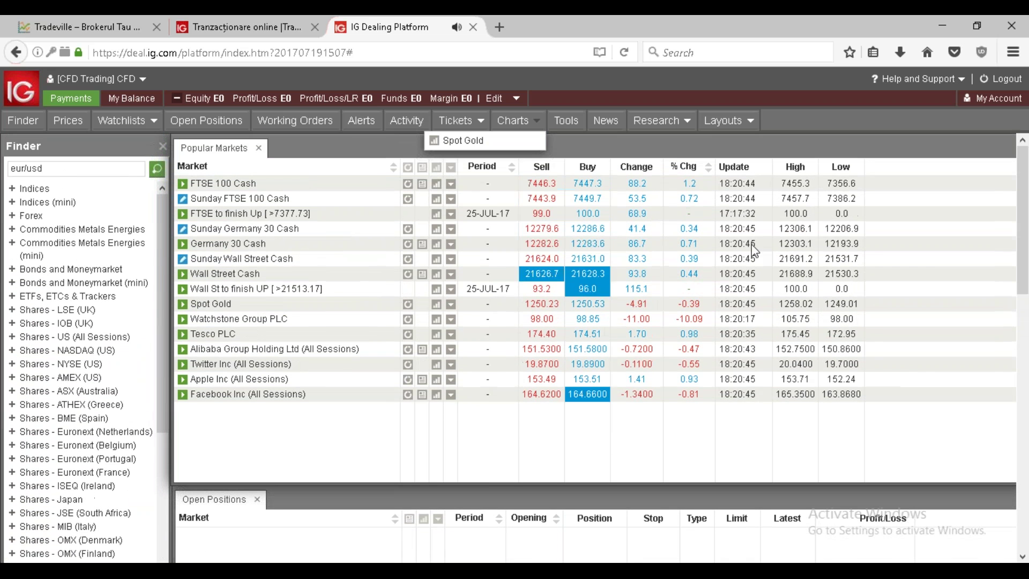
left_click(521, 139)
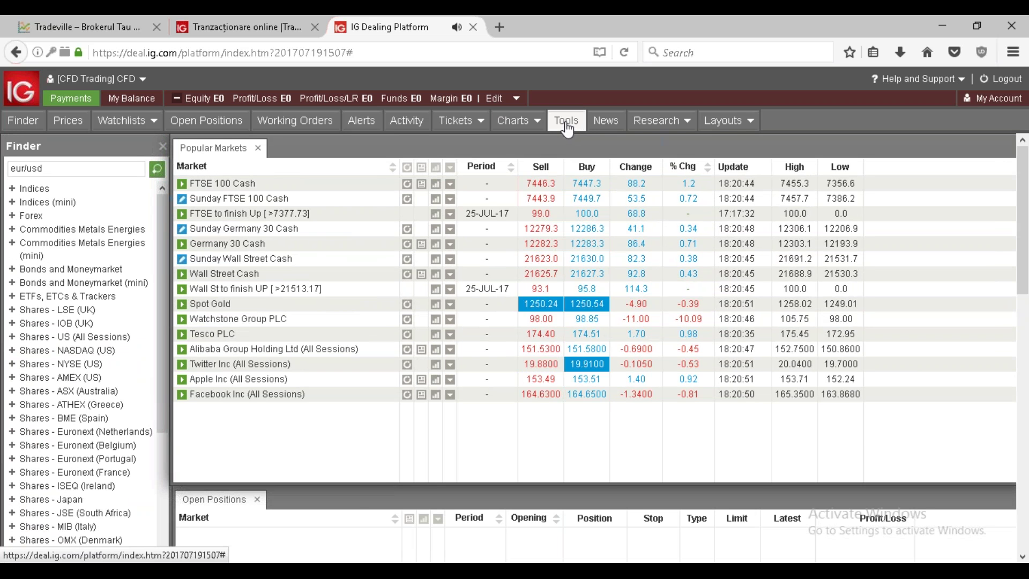
Step: Open the Tools window, move it aside over the Finder and switch to ProRealTime Demo
left_click(568, 125)
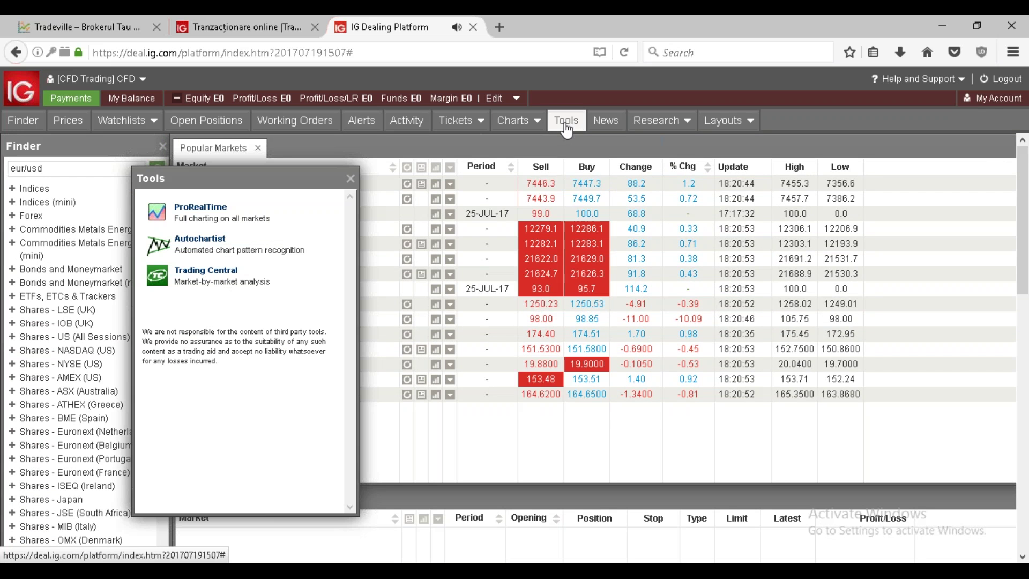
left_click_drag(275, 176, 159, 177)
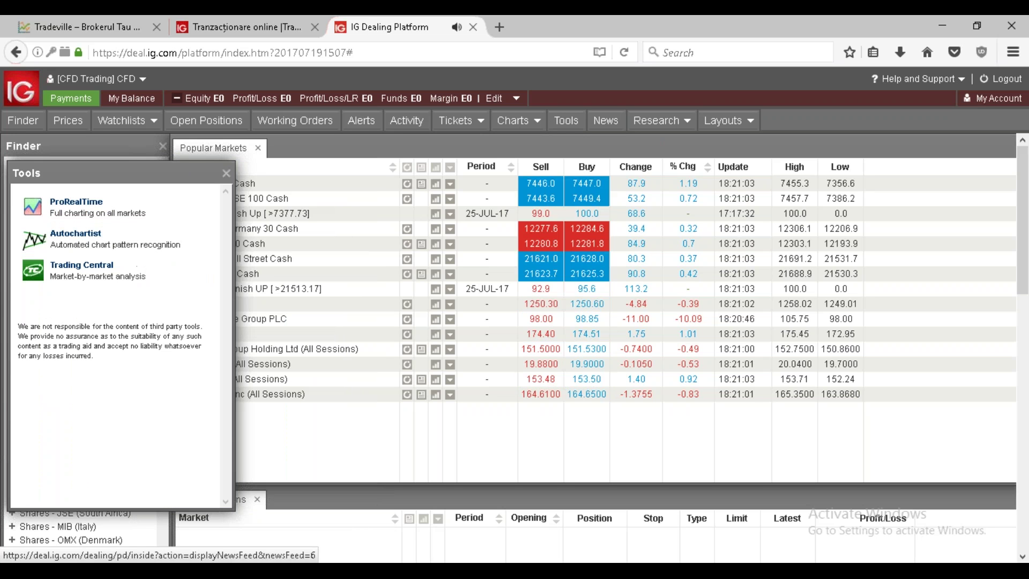
mouse_move(313, 571)
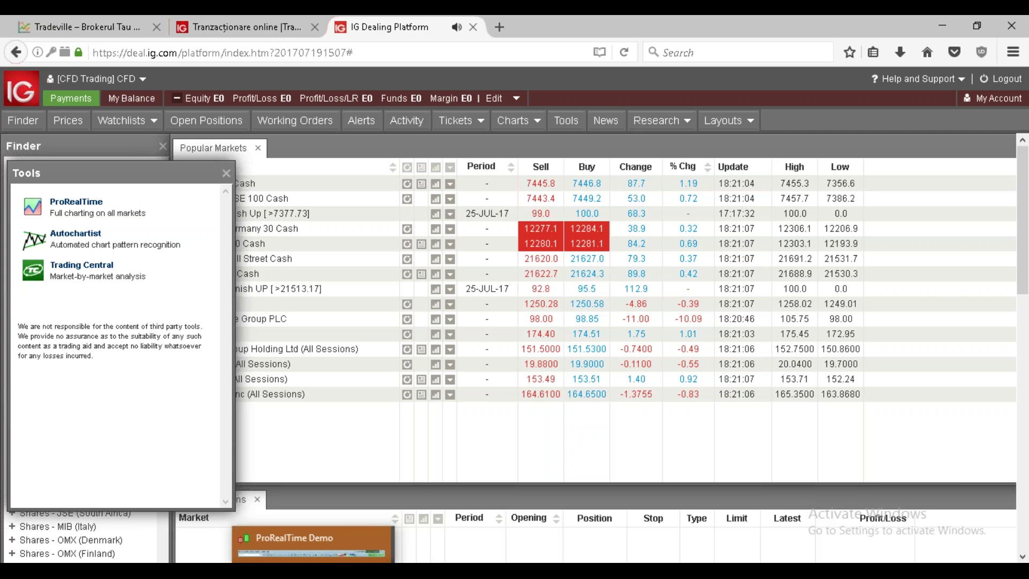
left_click(311, 552)
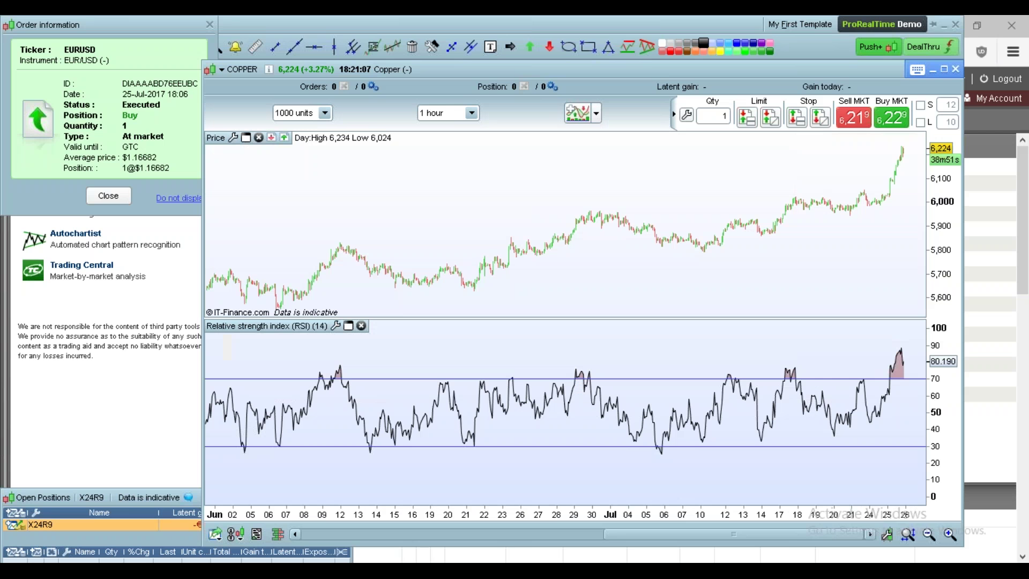
Step: Dismiss the EURUSD order information, adjust the Copper chart by zooming out and lowering the price/RSI divider, and return to the IG platform
left_click(209, 24)
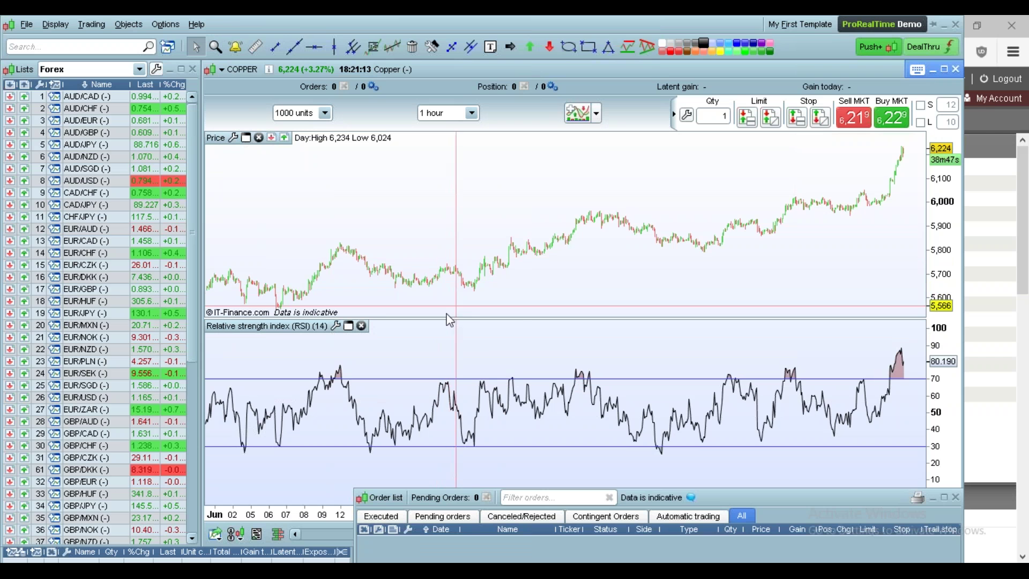
scroll(483, 343, "down", 1)
scroll(483, 343, "down", 1)
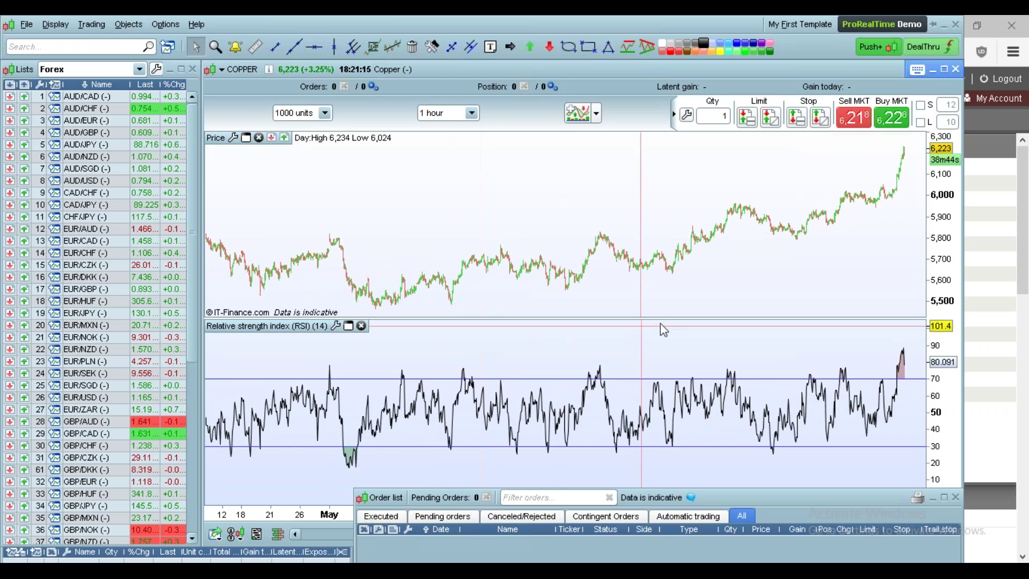
left_click(694, 320)
left_click_drag(694, 319, 692, 383)
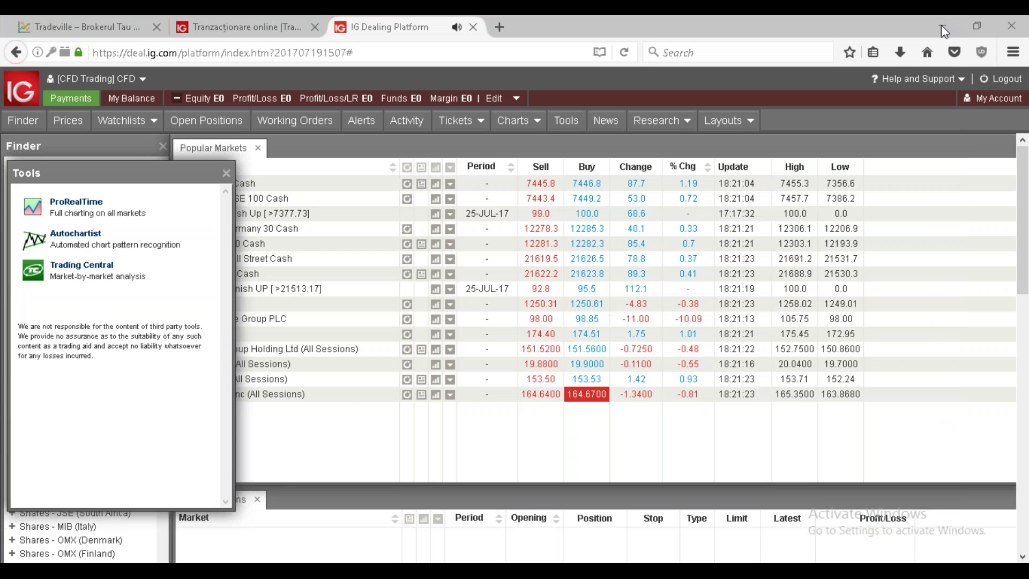
left_click(942, 26)
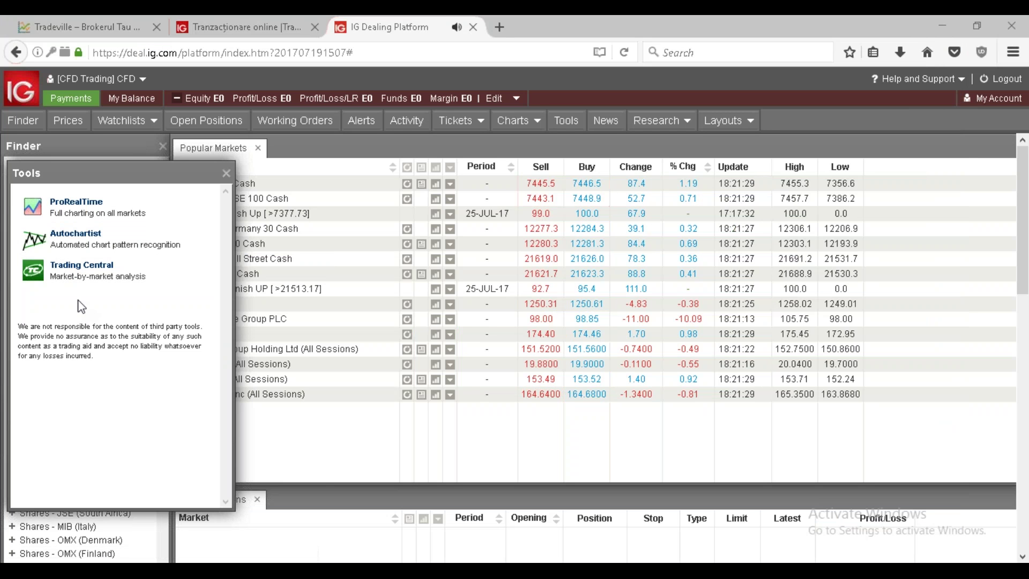
Step: Open the Autochartist and Trading Central tools from IG's Tools window and bring Autochartist to the front
left_click(84, 241)
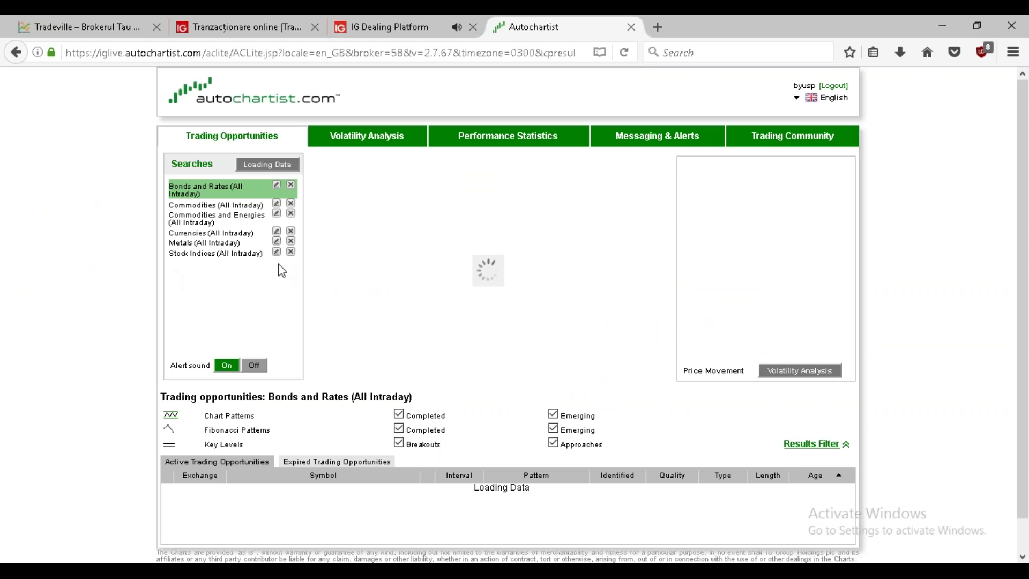
left_click(416, 27)
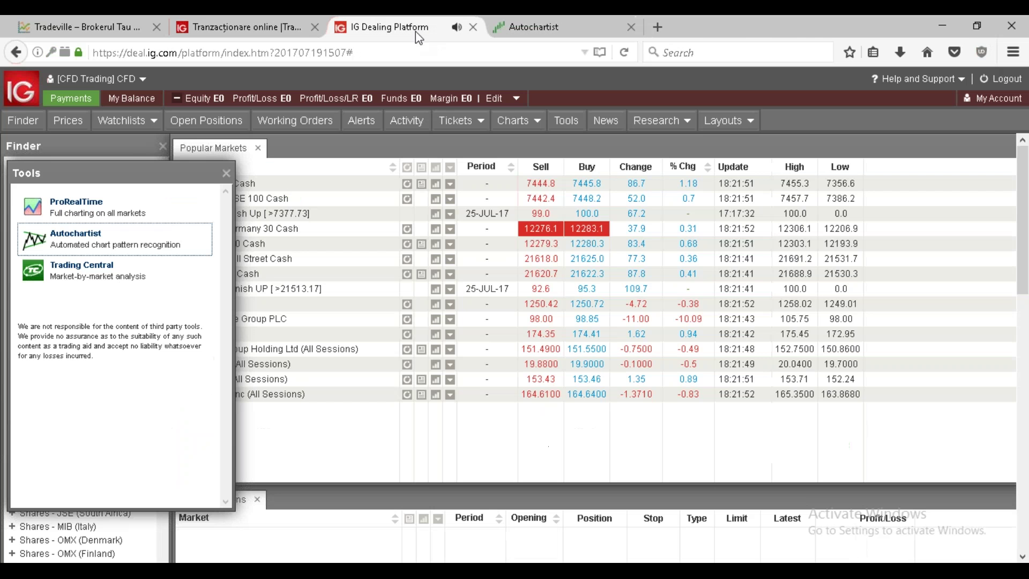
left_click(77, 272)
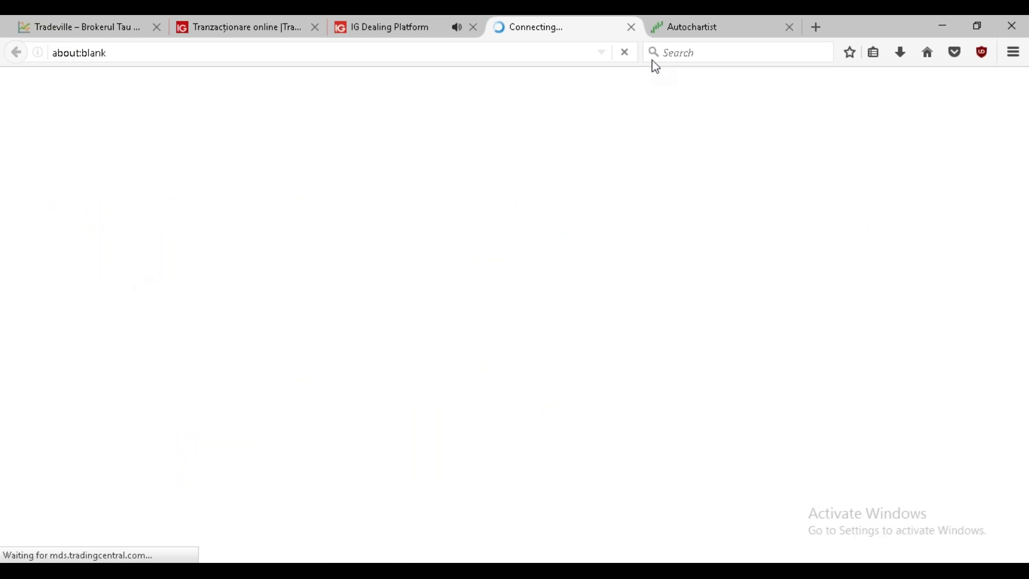
left_click(696, 32)
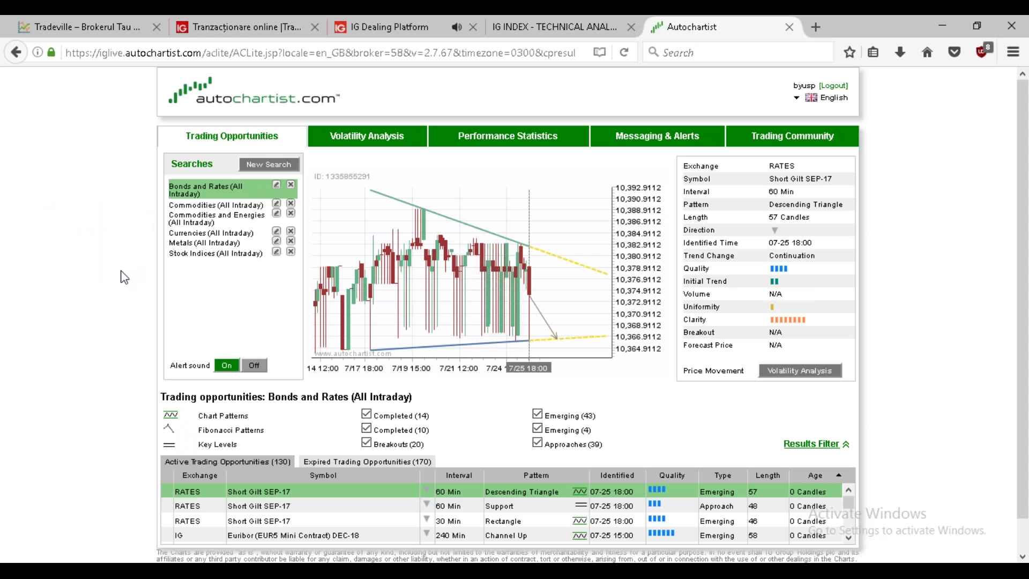
Step: Browse the Commodities (All Intraday) trading opportunities in Autochartist and display the US Dollar Basket DEC-17 240-minute Channel Down pattern
scroll(123, 273, "down", 1)
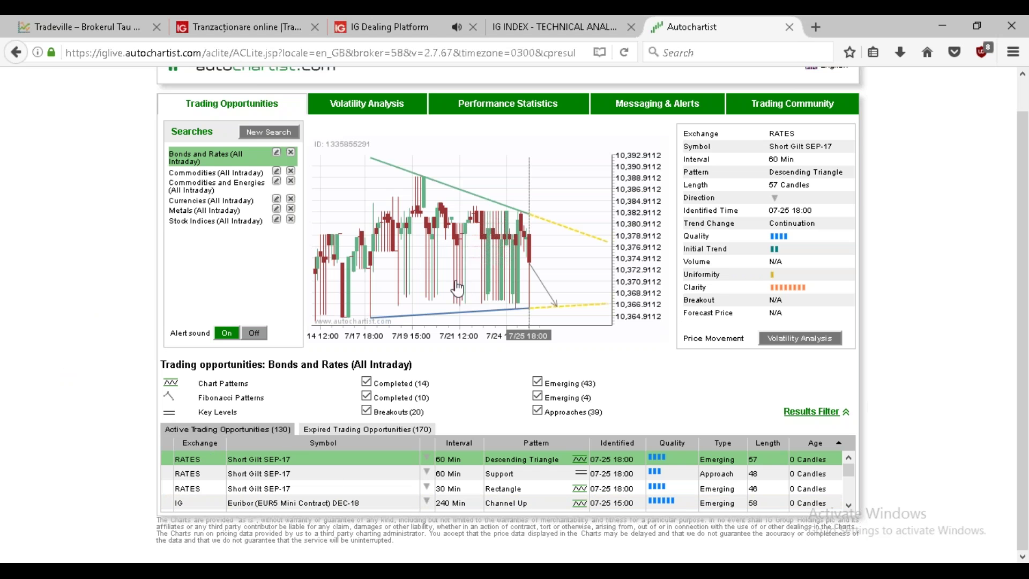
left_click(195, 172)
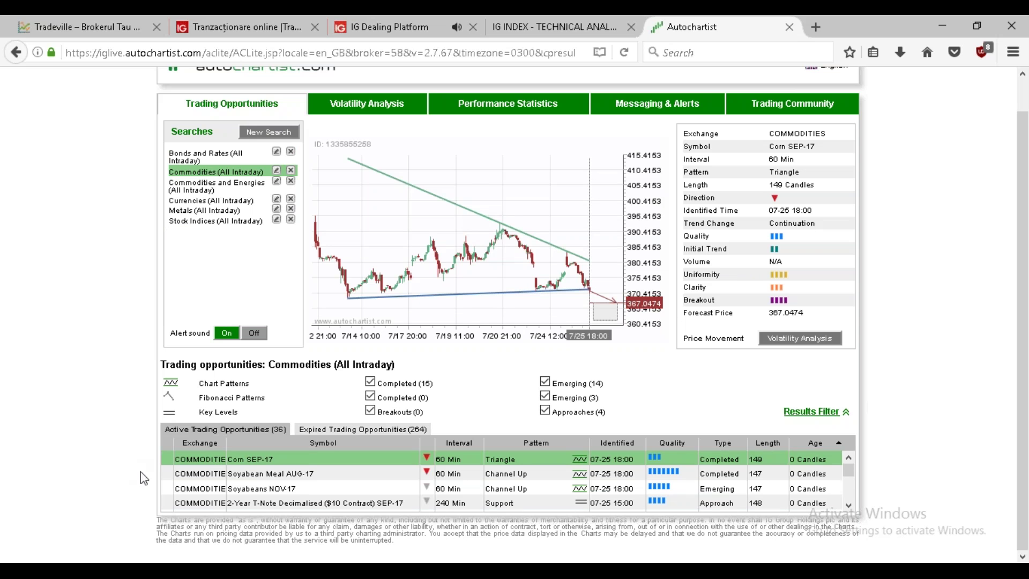
scroll(269, 490, "down", 3)
scroll(270, 494, "down", 1)
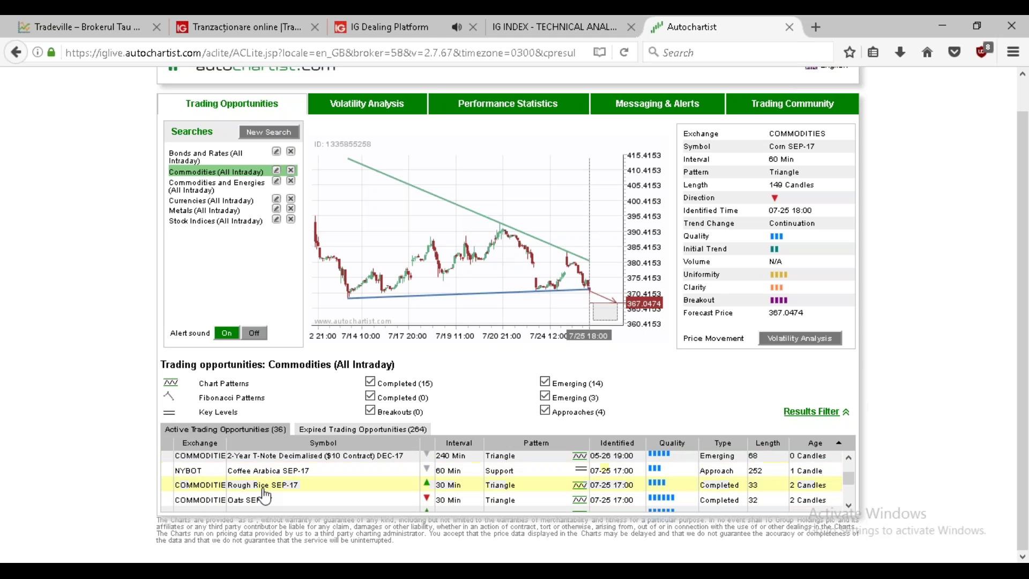
scroll(283, 500, "down", 2)
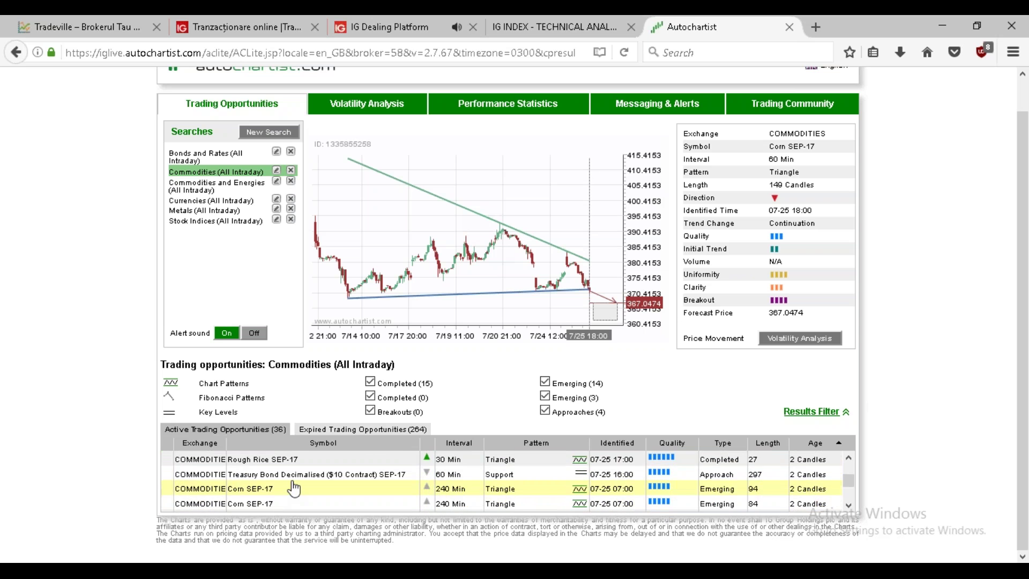
scroll(294, 487, "down", 2)
scroll(292, 497, "down", 2)
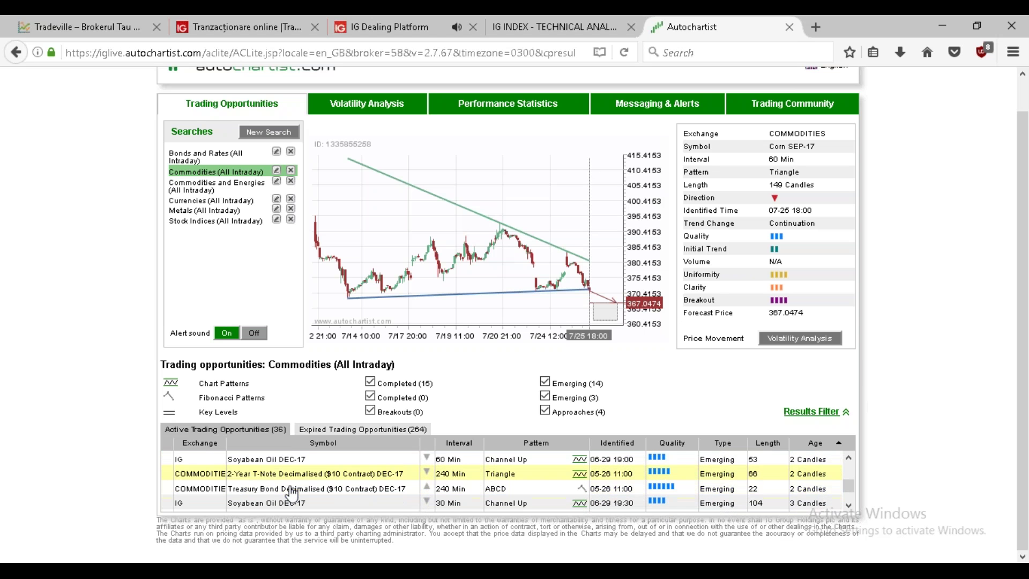
scroll(286, 501, "down", 3)
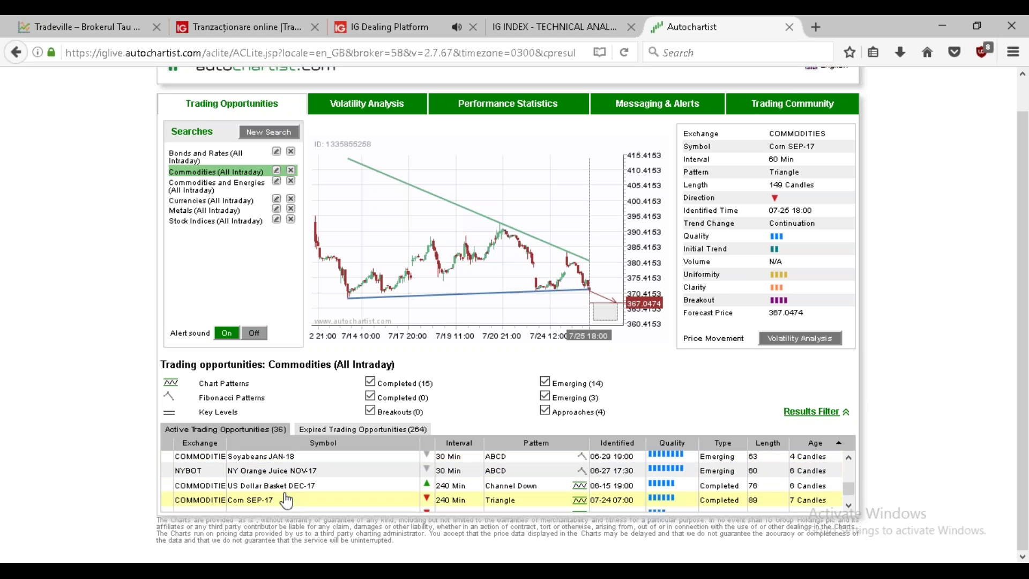
left_click(246, 488)
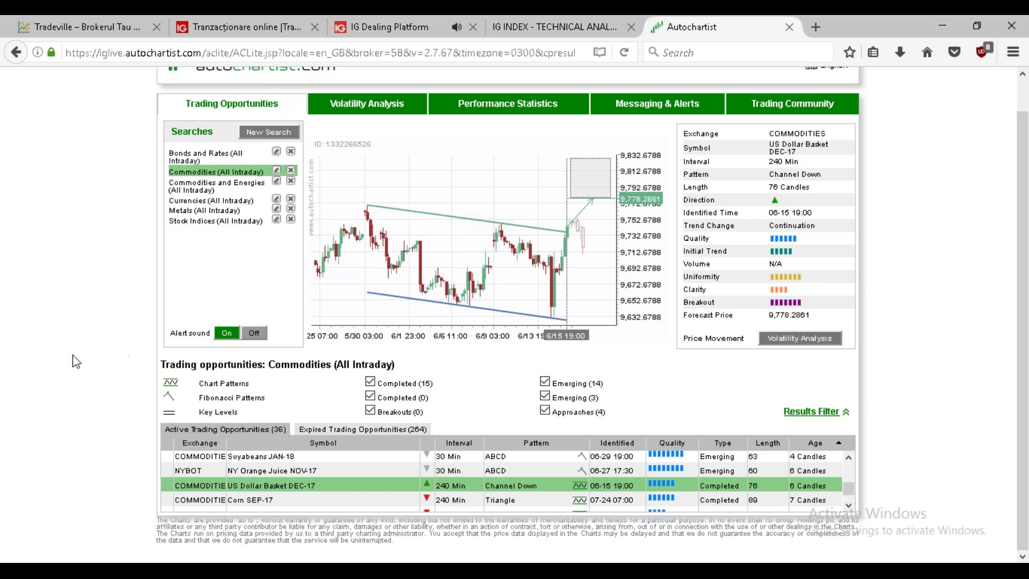
Step: Switch to the expired trading opportunities for Commodities (All Intraday) and browse their symbols, intervals, patterns and identification times
scroll(153, 383, "up", 1)
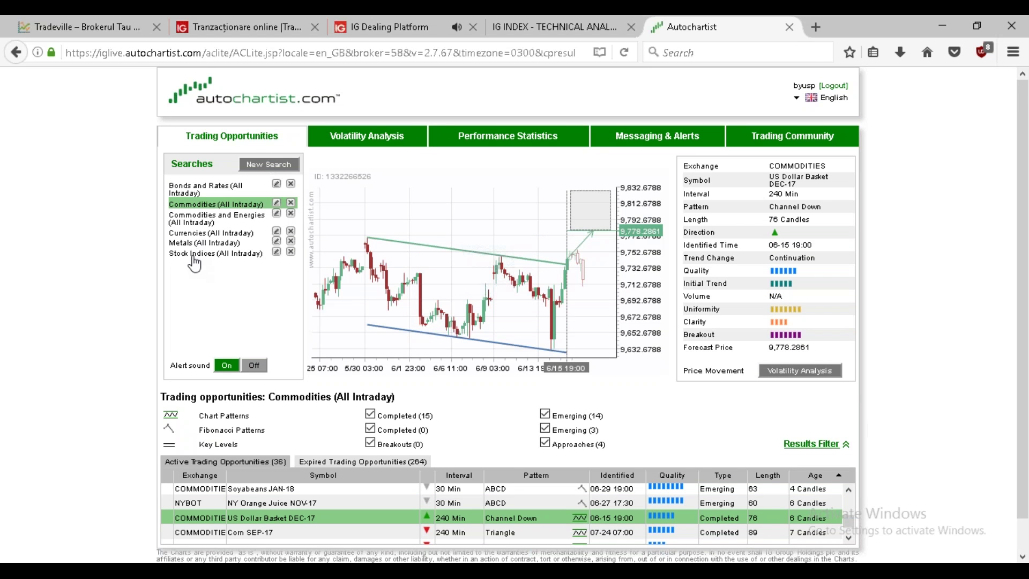
scroll(126, 317, "down", 1)
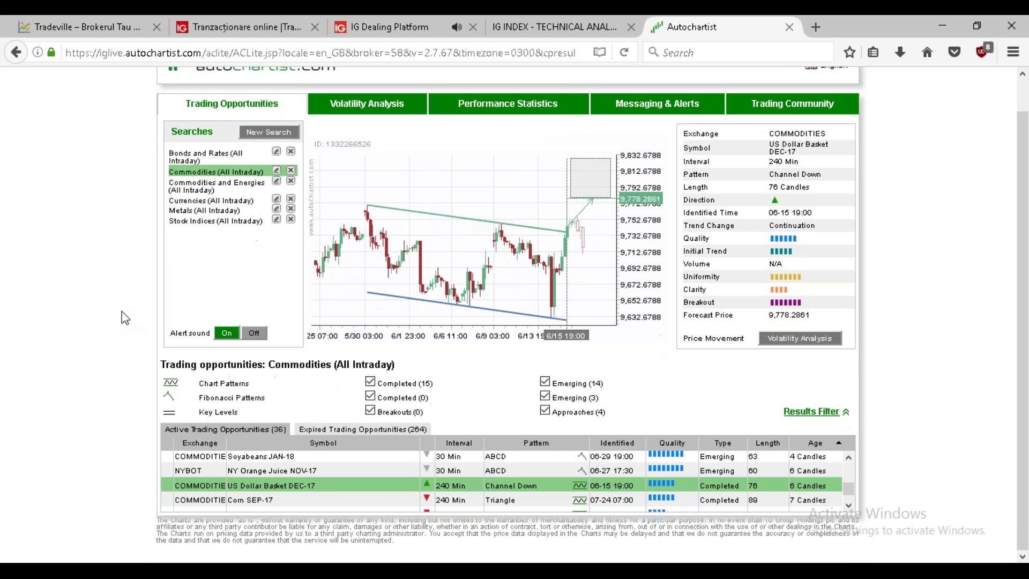
left_click(322, 430)
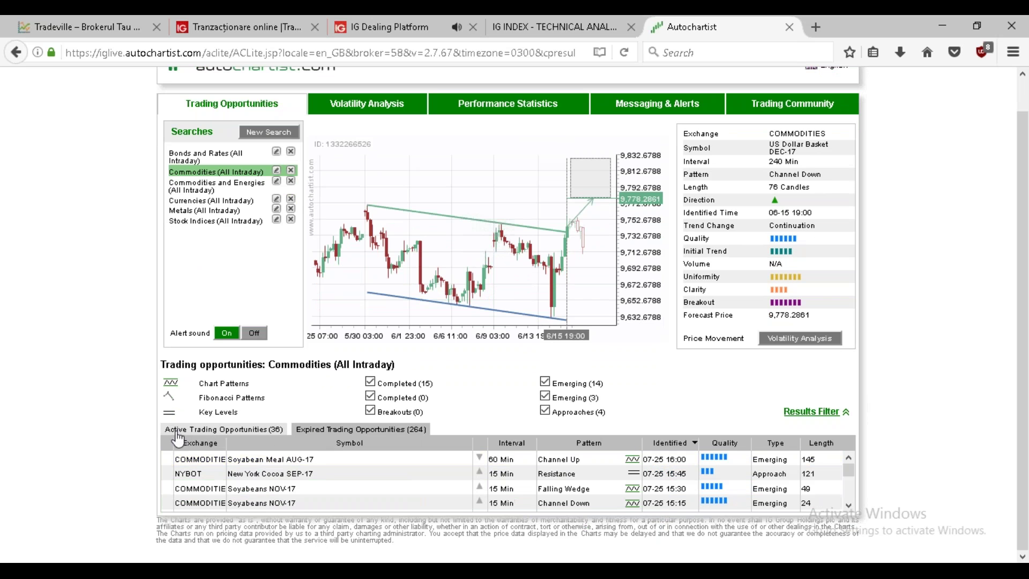
scroll(246, 485, "down", 3)
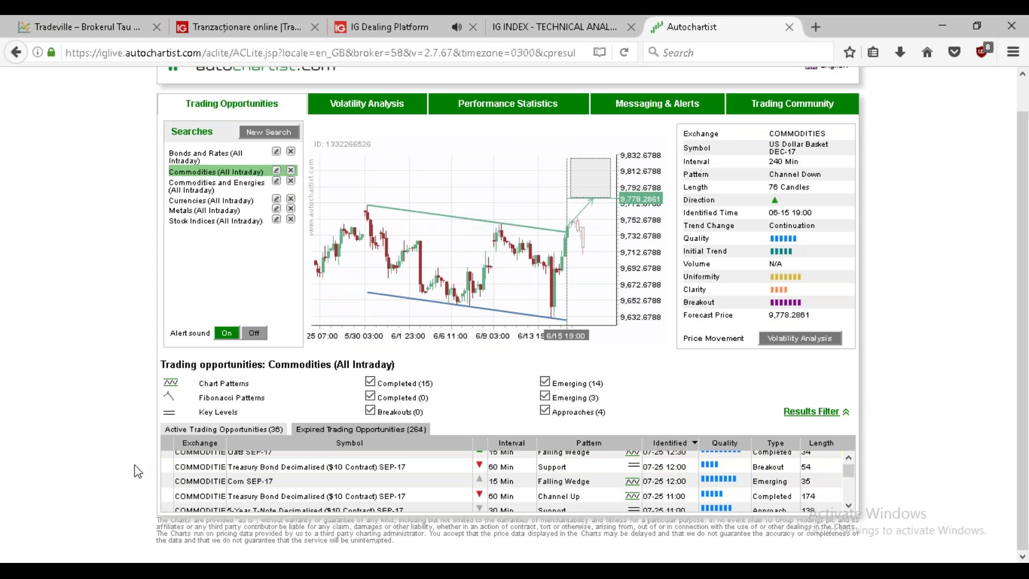
scroll(231, 492, "down", 3)
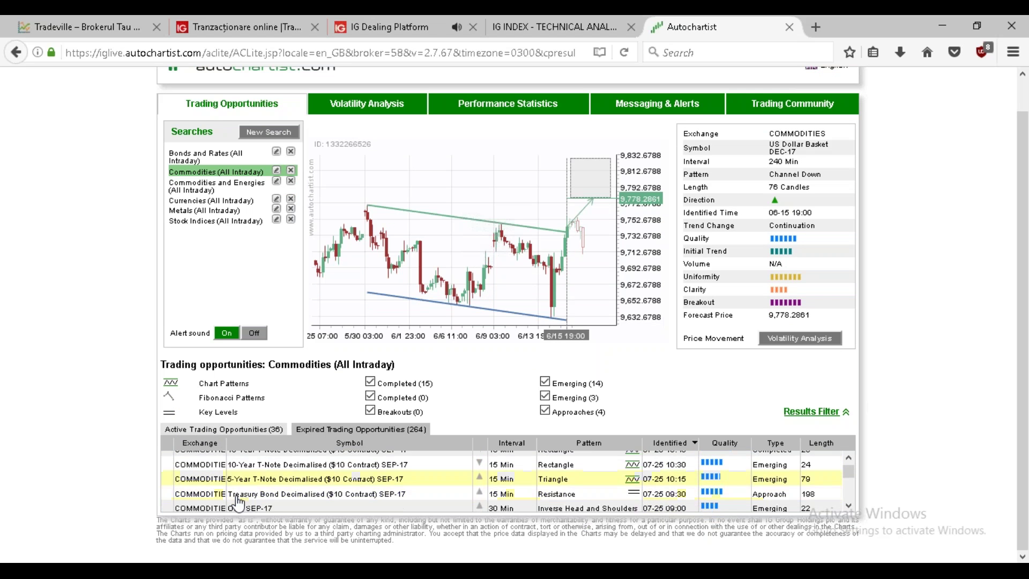
scroll(265, 488, "up", 3)
scroll(267, 486, "up", 5)
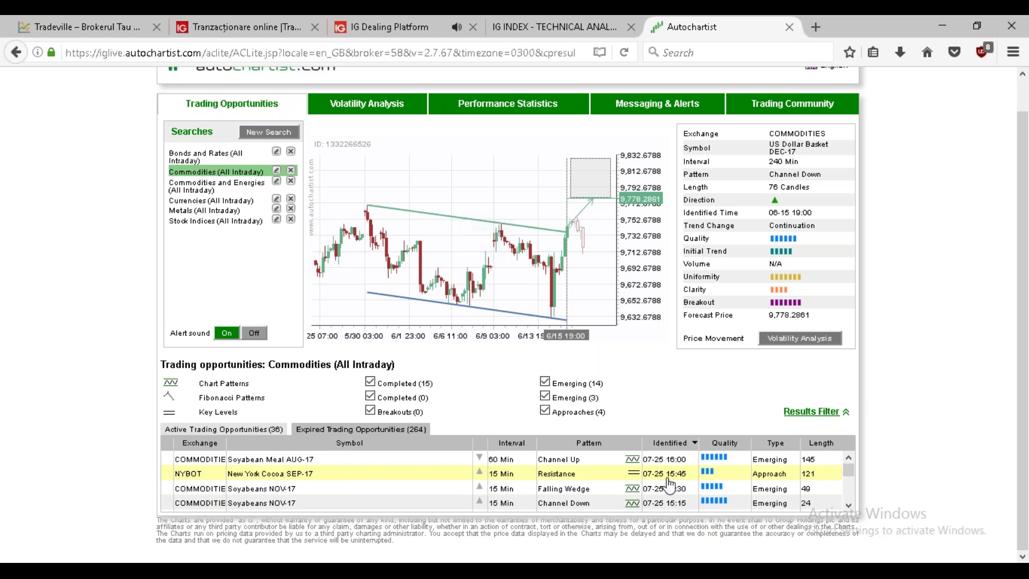
scroll(697, 483, "down", 4)
scroll(716, 500, "up", 3)
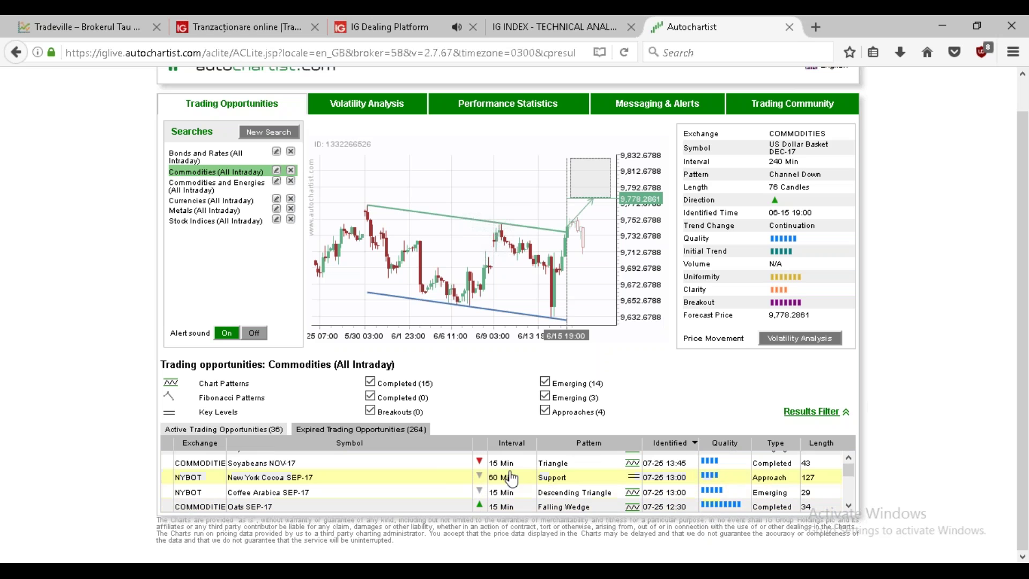
scroll(113, 283, "up", 2)
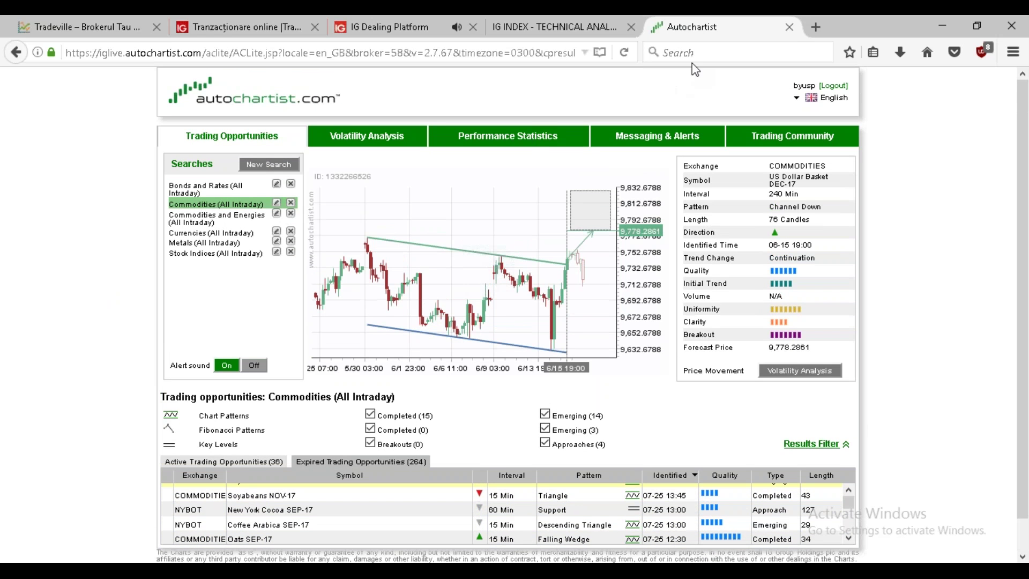
Step: View Autochartist's Volatility Analysis section and go back to Trading Opportunities
left_click(377, 144)
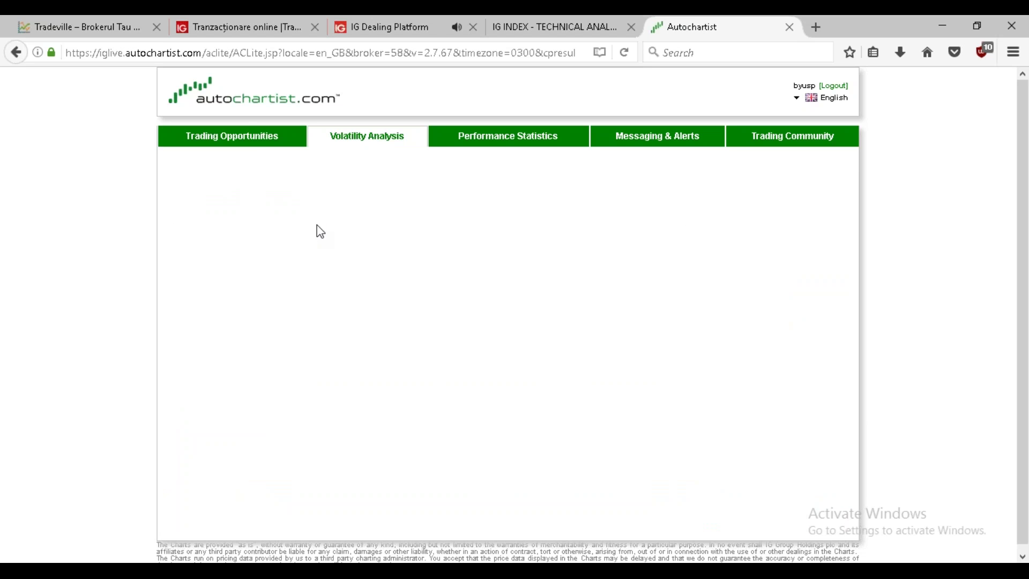
left_click(250, 146)
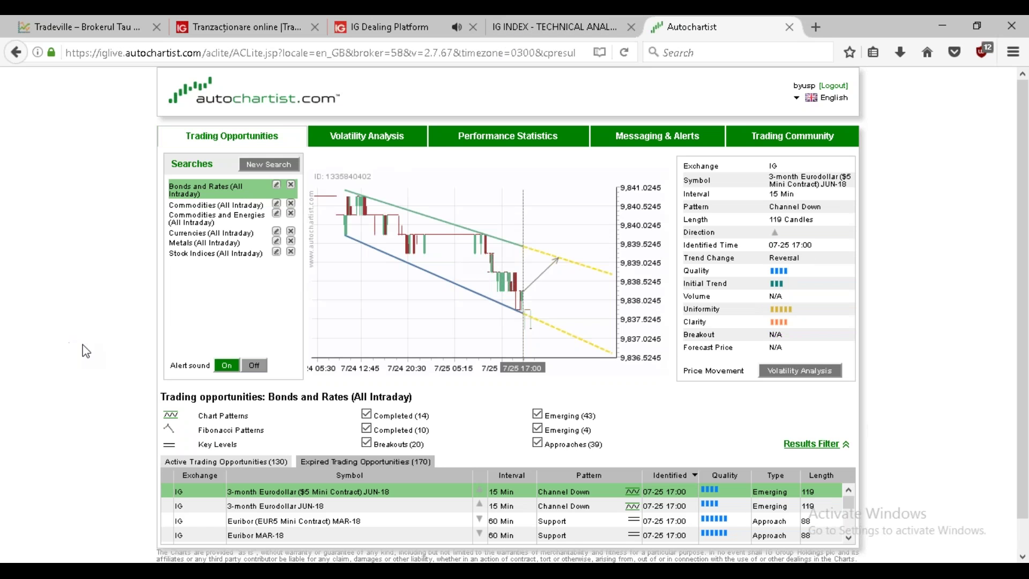
scroll(89, 344, "down", 1)
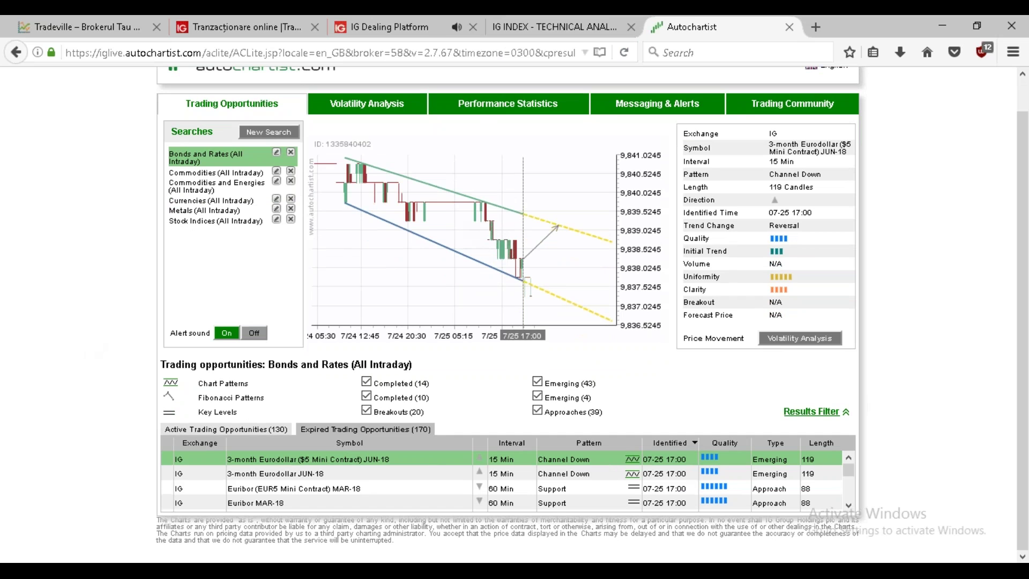
Step: Close Autochartist and look through Trading Central's technical analysis, alerts and candlestick lists for Indices
left_click(790, 28)
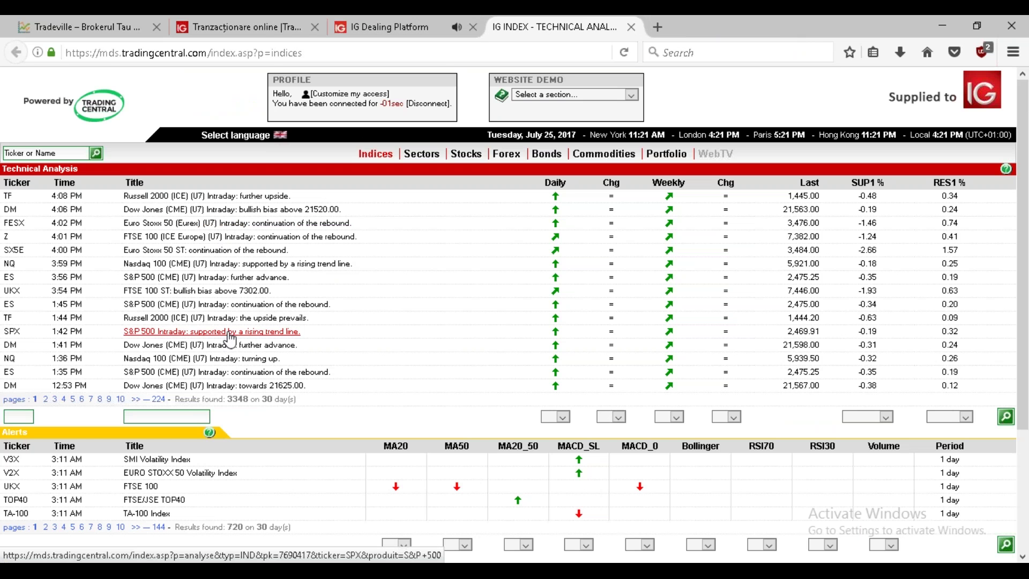
scroll(437, 321, "down", 1)
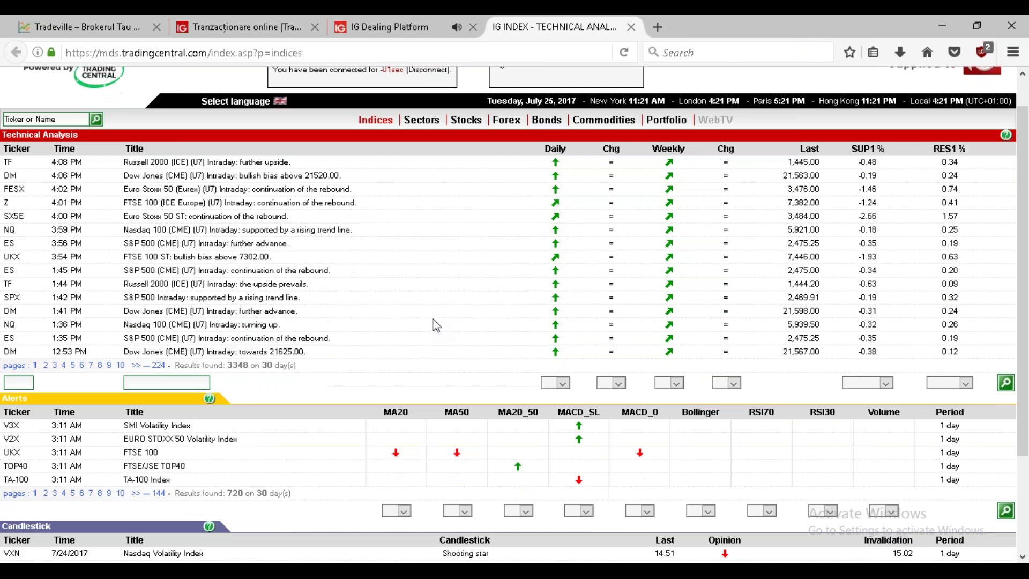
scroll(436, 326, "down", 3)
scroll(435, 321, "up", 5)
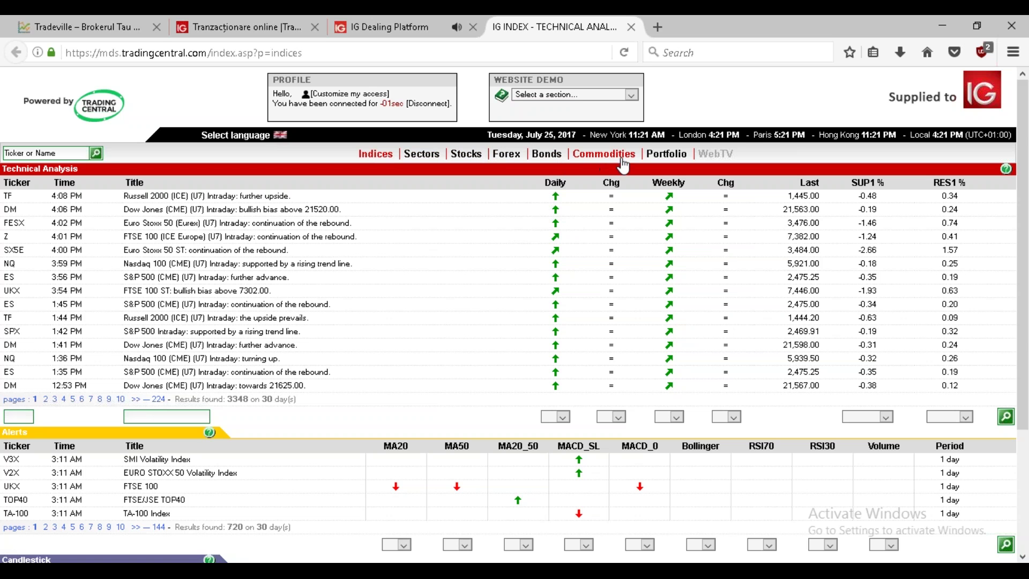
Step: Open the AUD/USD Intraday analysis from the Forex list and examine its preference, support and resistance levels, chart and alerts
left_click(509, 158)
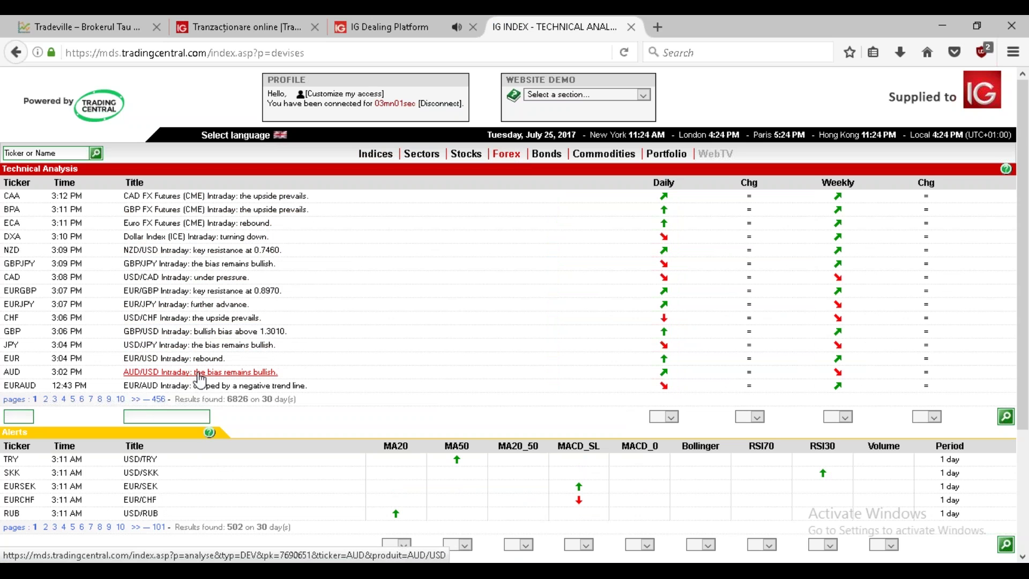
left_click(169, 377)
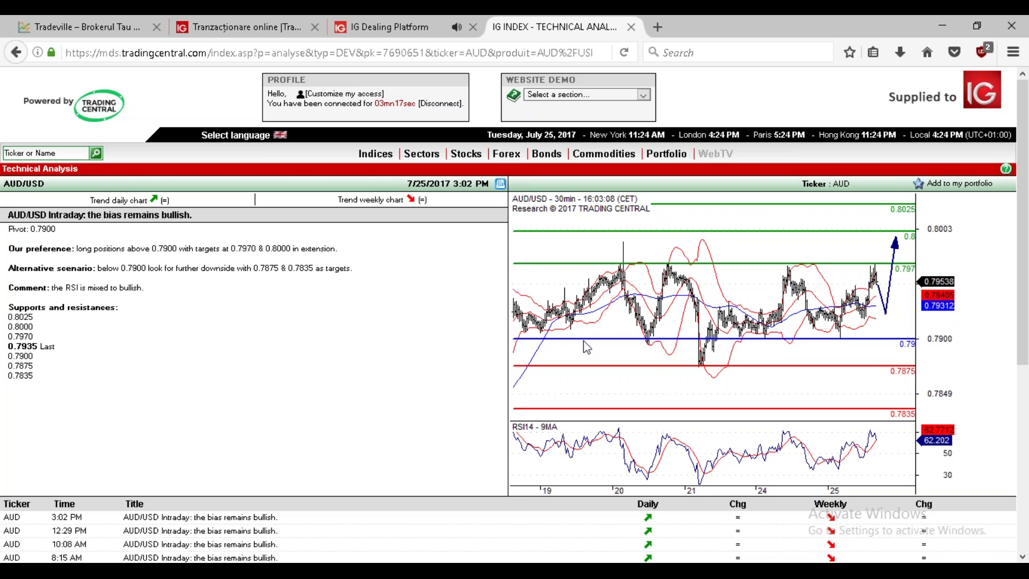
scroll(441, 352, "down", 3)
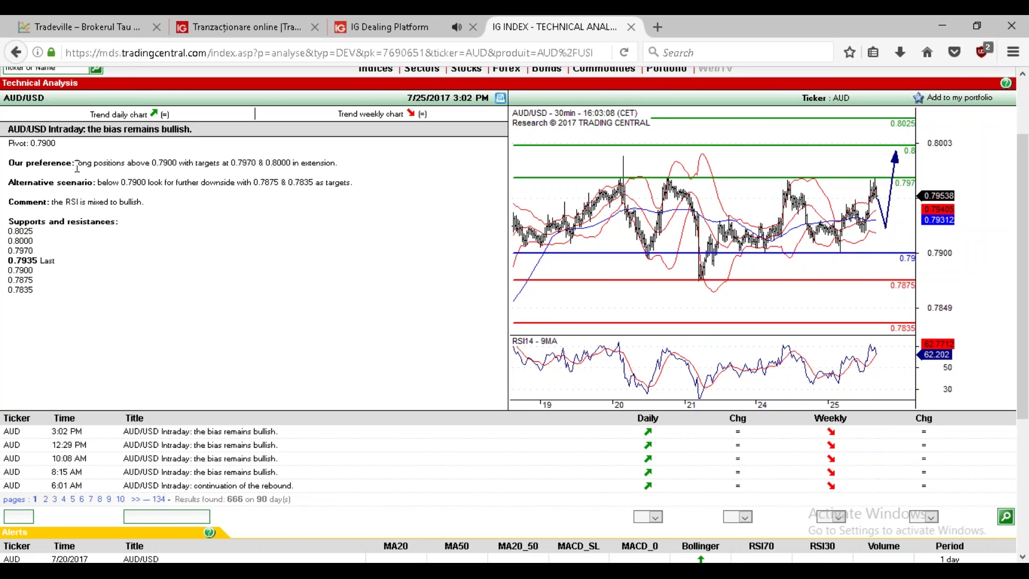
scroll(83, 186, "up", 3)
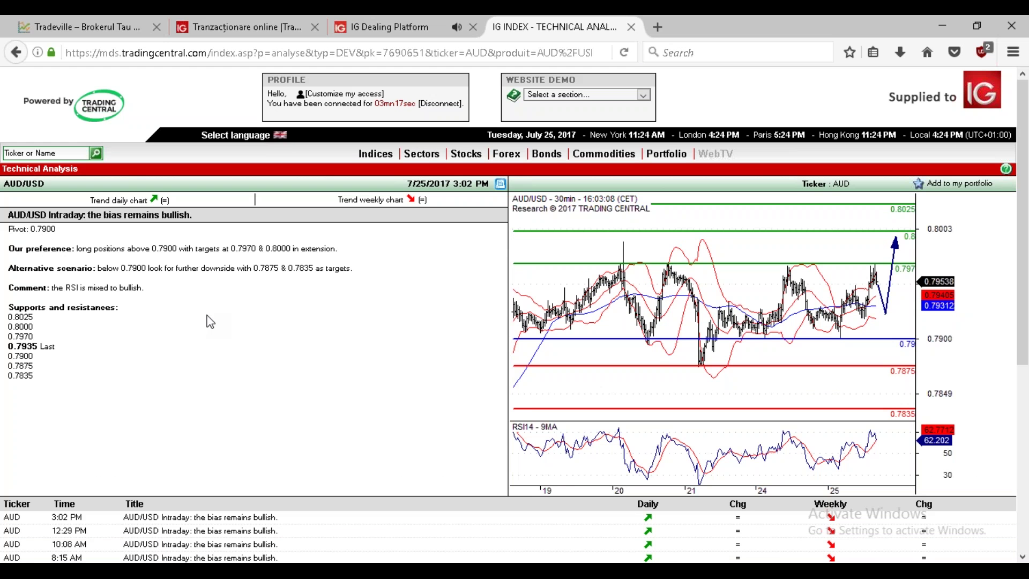
scroll(209, 321, "down", 3)
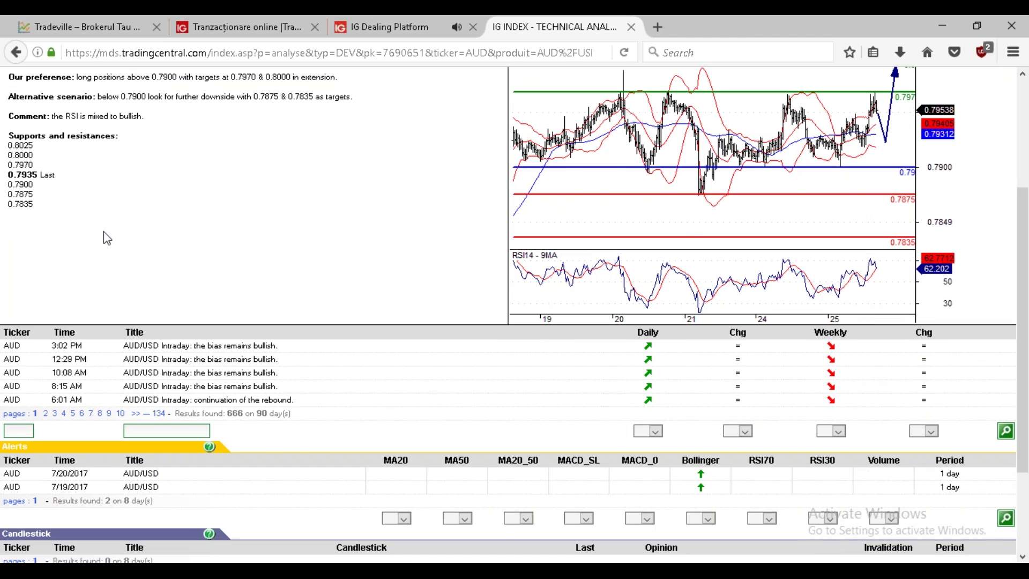
scroll(319, 268, "up", 2)
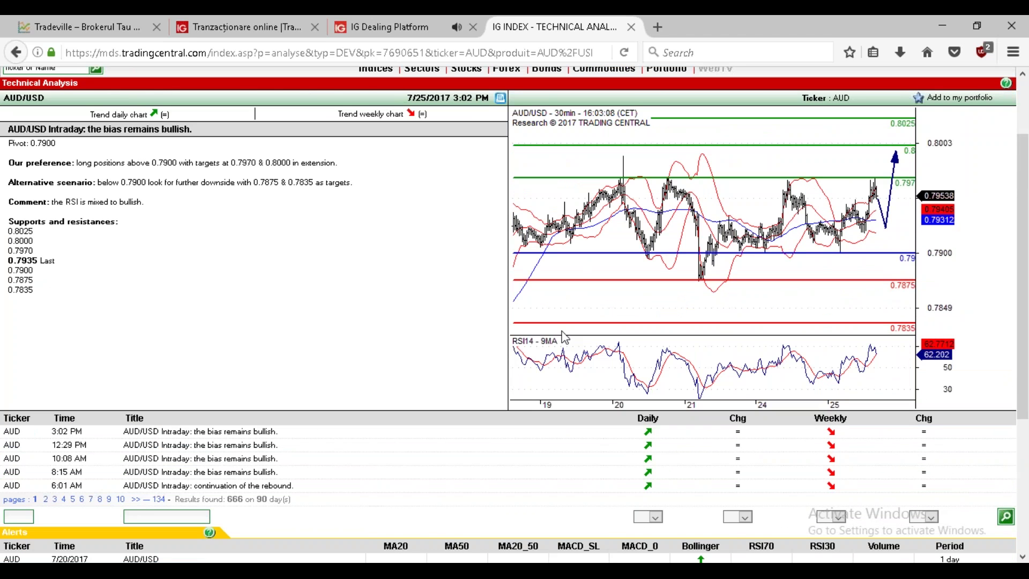
scroll(276, 305, "down", 3)
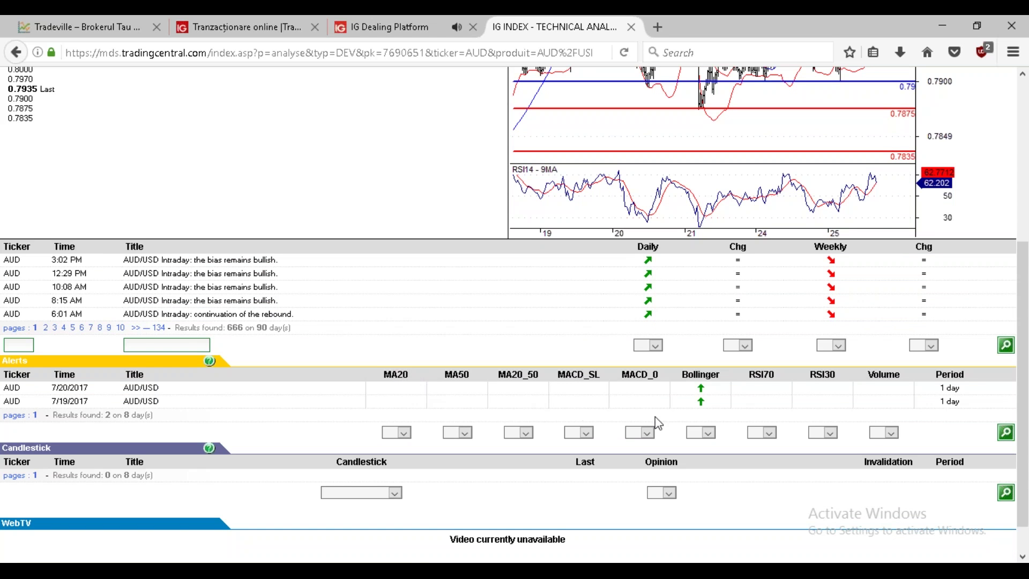
scroll(690, 421, "down", 1)
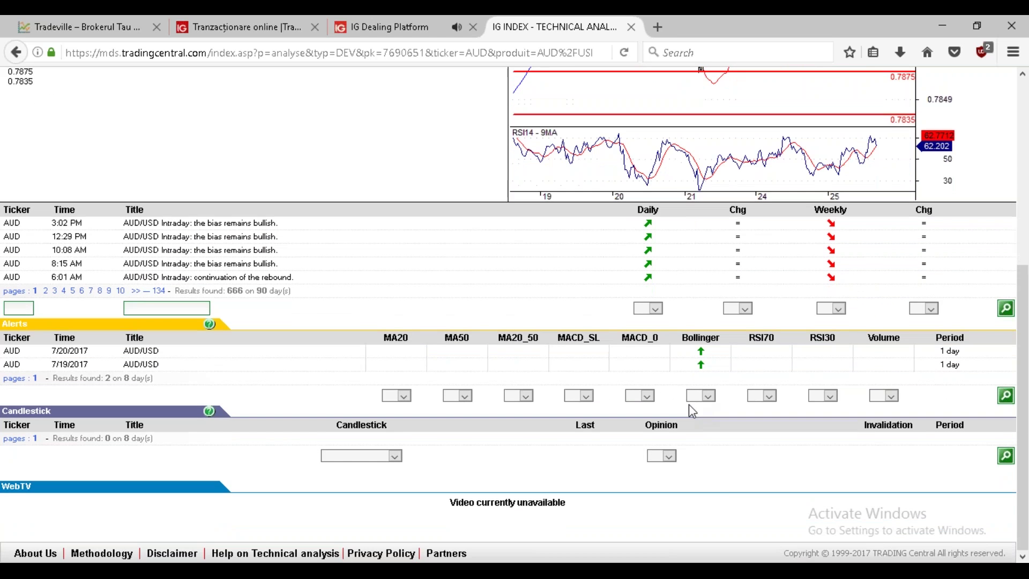
scroll(418, 448, "up", 8)
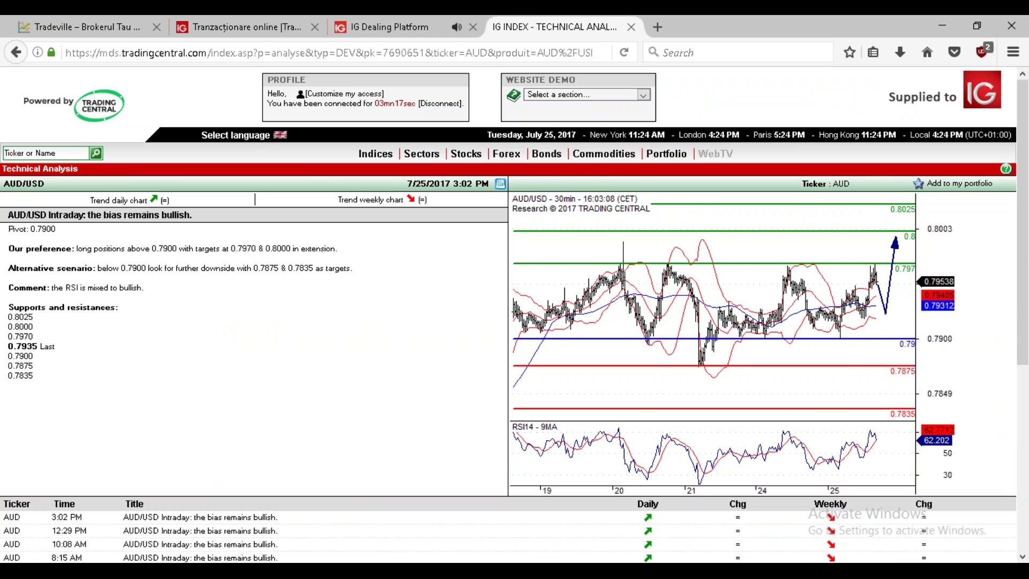
Step: Show Trading Central's Commodities section and look through its technical analysis, alerts and candlestick lists
left_click(601, 156)
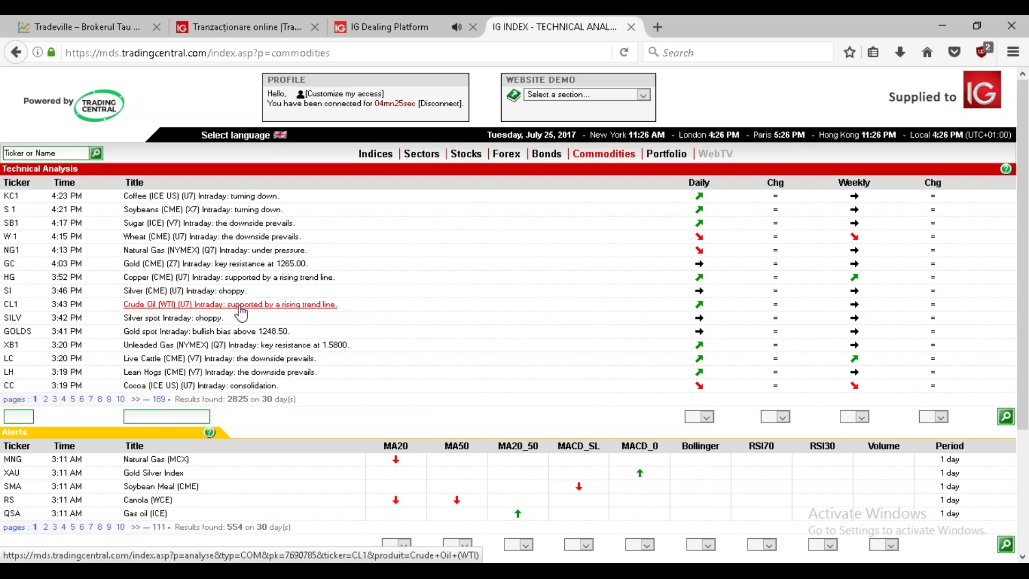
scroll(296, 370, "down", 3)
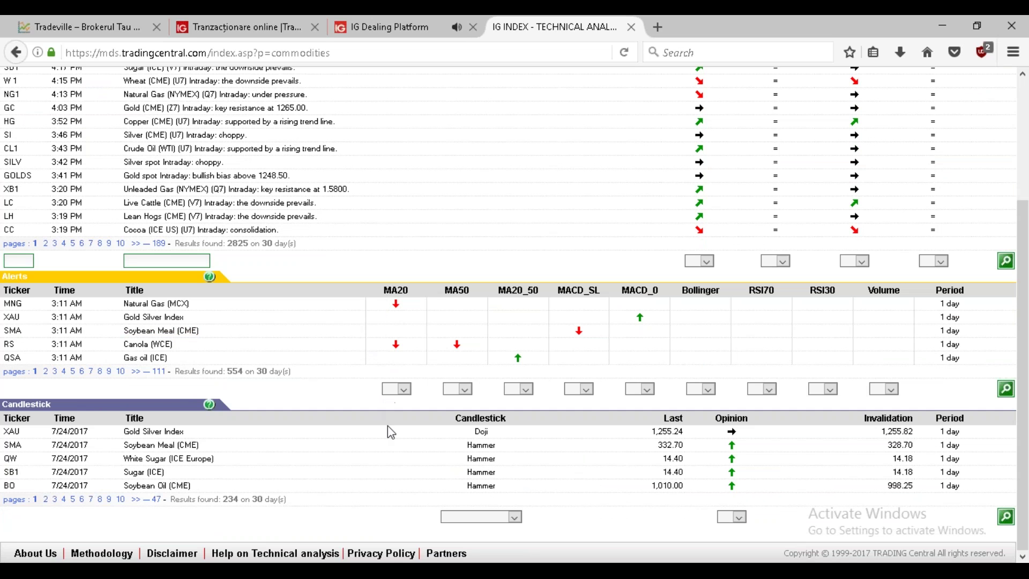
scroll(277, 474, "up", 3)
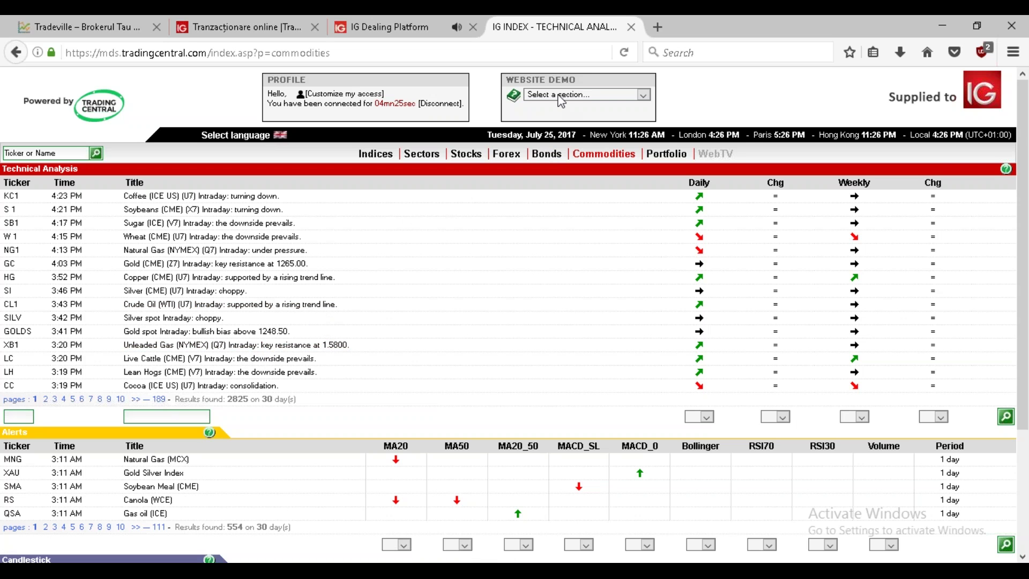
Step: Close Trading Central and dismiss the Tools window on the IG platform
left_click(632, 27)
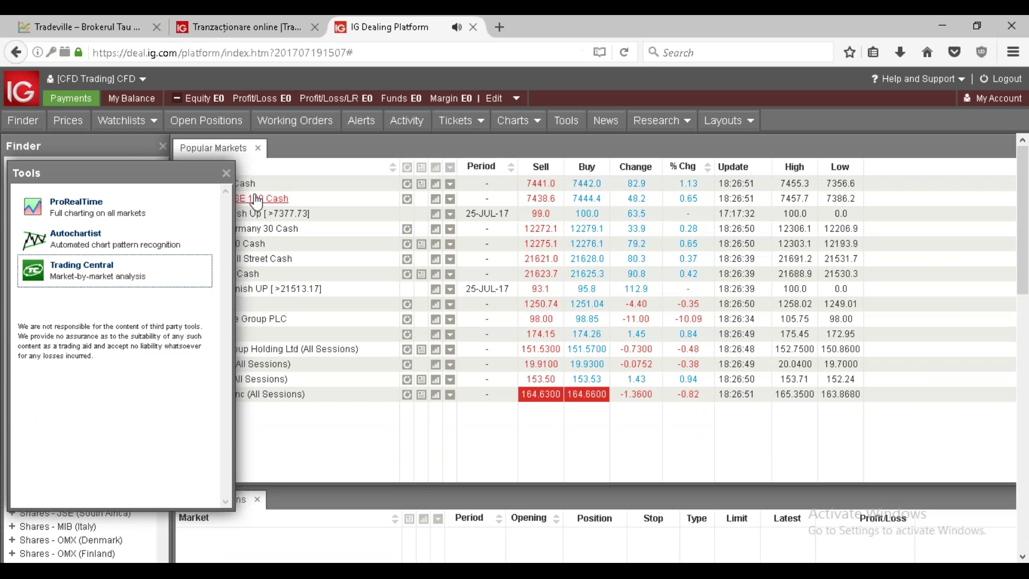
left_click(226, 174)
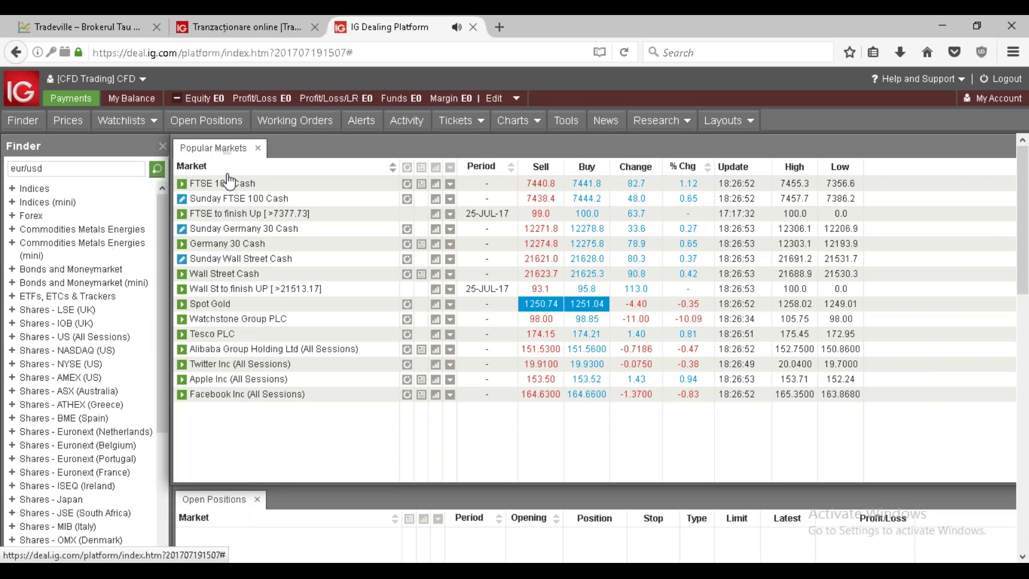
Step: Open the News window, move it around to view the headlines and their times, and close it
left_click(608, 129)
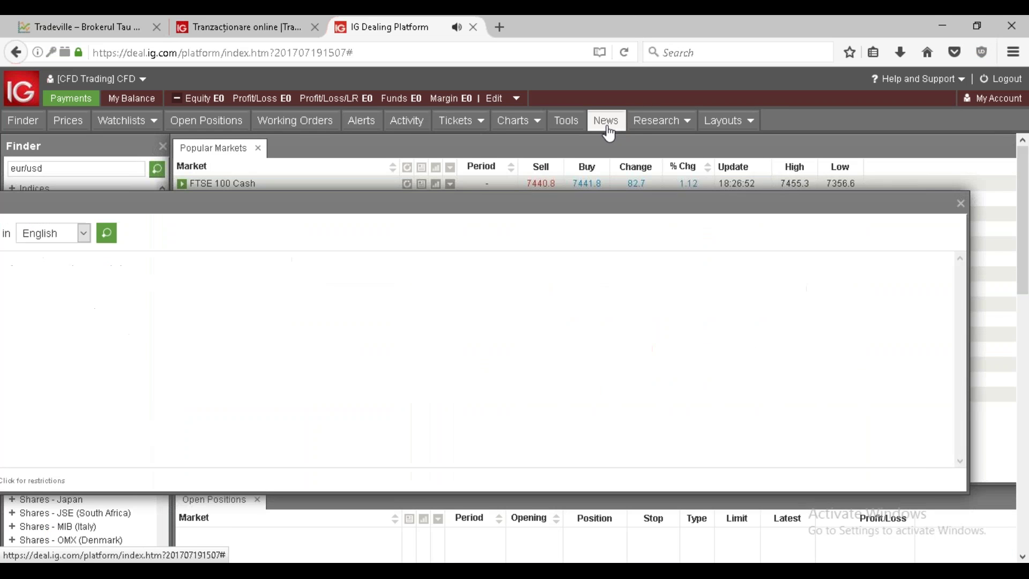
left_click_drag(476, 202, 574, 176)
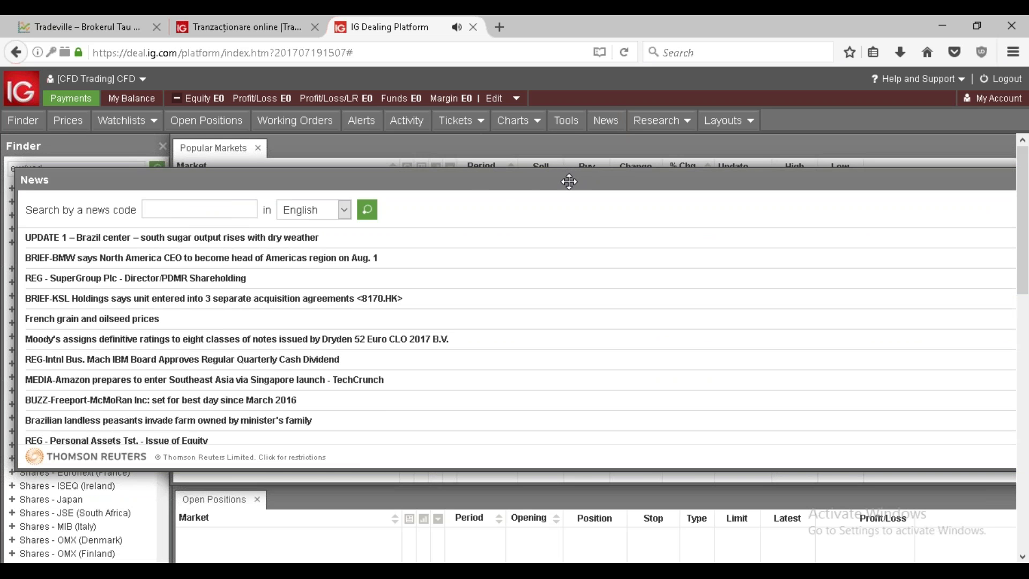
left_click_drag(573, 176, 369, 193)
left_click_drag(459, 193, 363, 191)
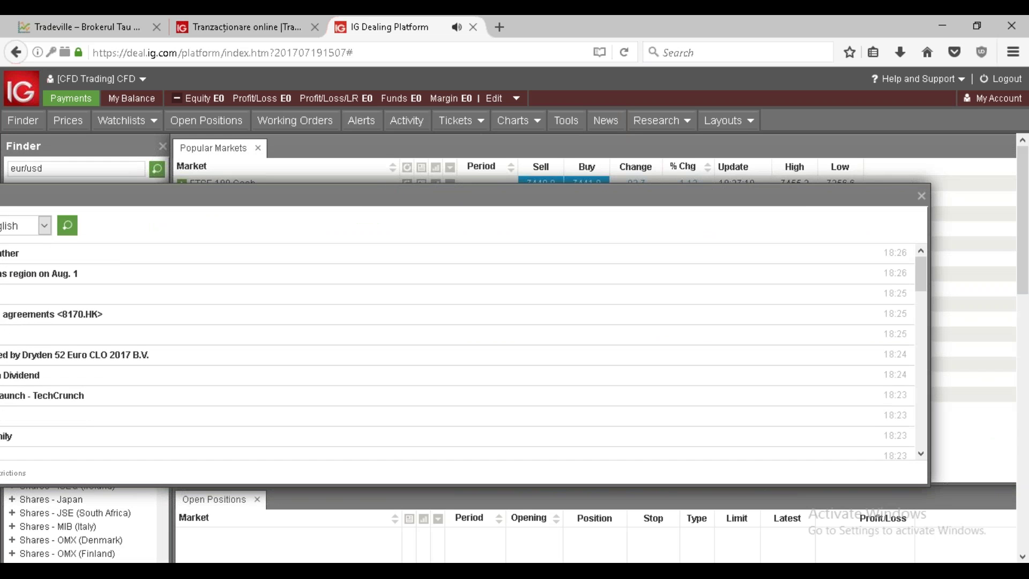
left_click(922, 197)
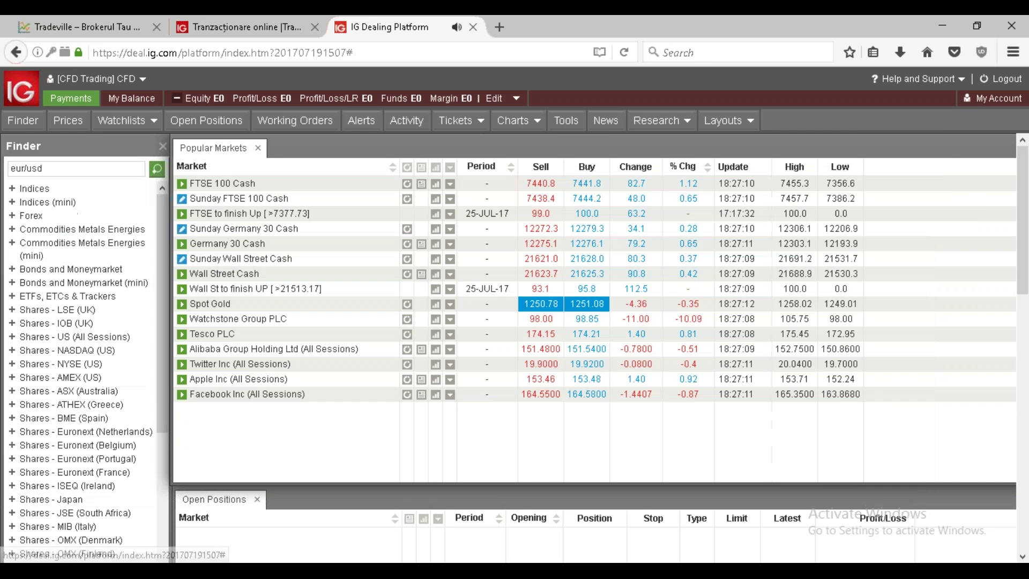
Step: Open the Market data research page and look through its Indices and Commodities prices
left_click(646, 127)
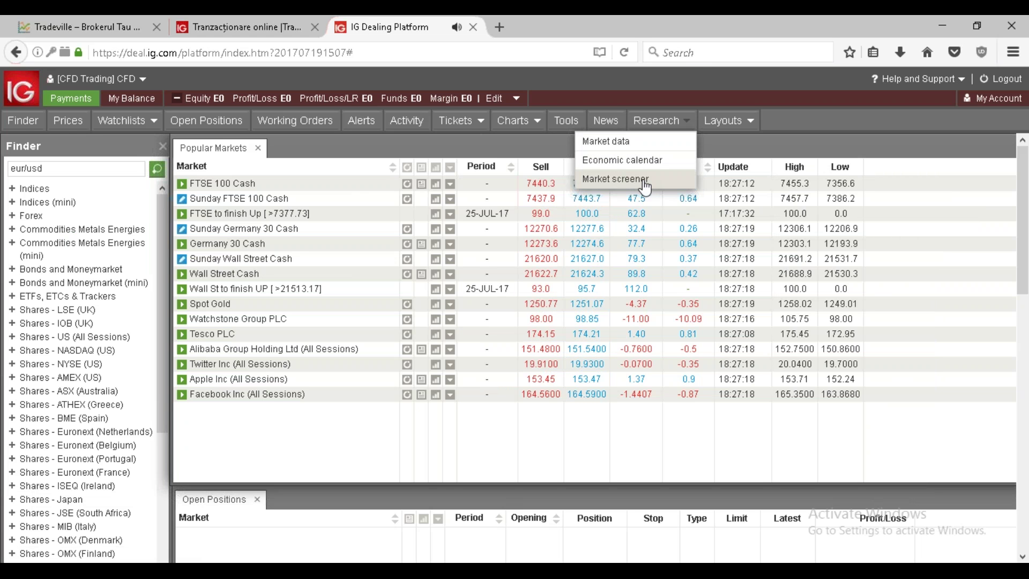
left_click(635, 143)
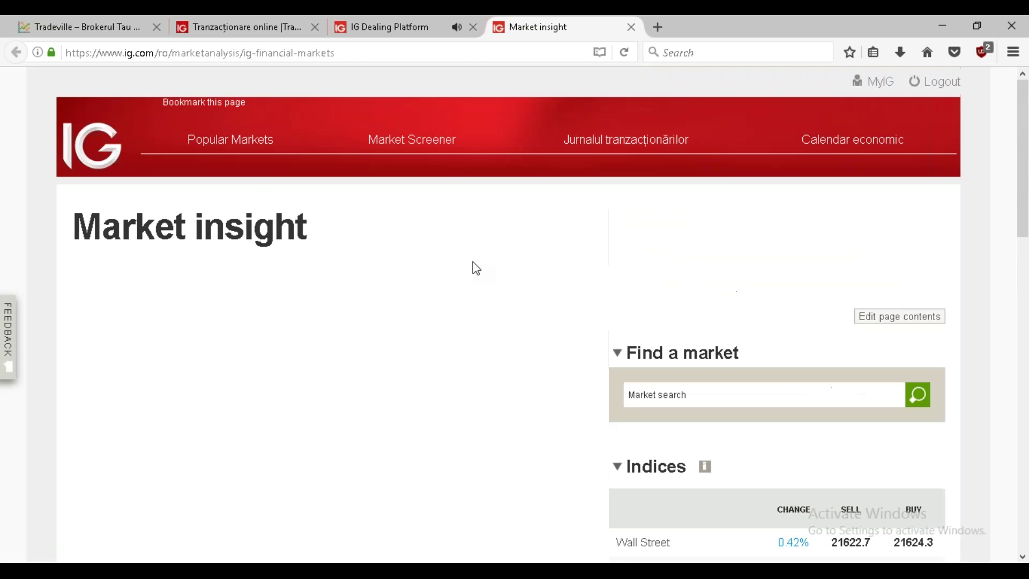
scroll(475, 265, "down", 8)
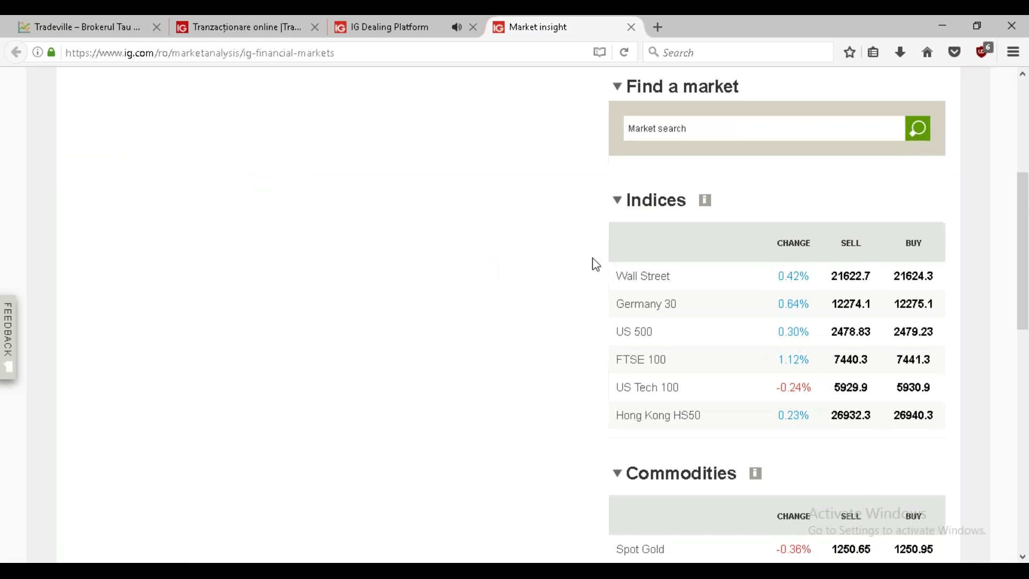
Step: Open the US 500 market page from the Indices list and view its price chart
scroll(594, 262, "down", 8)
scroll(594, 262, "up", 9)
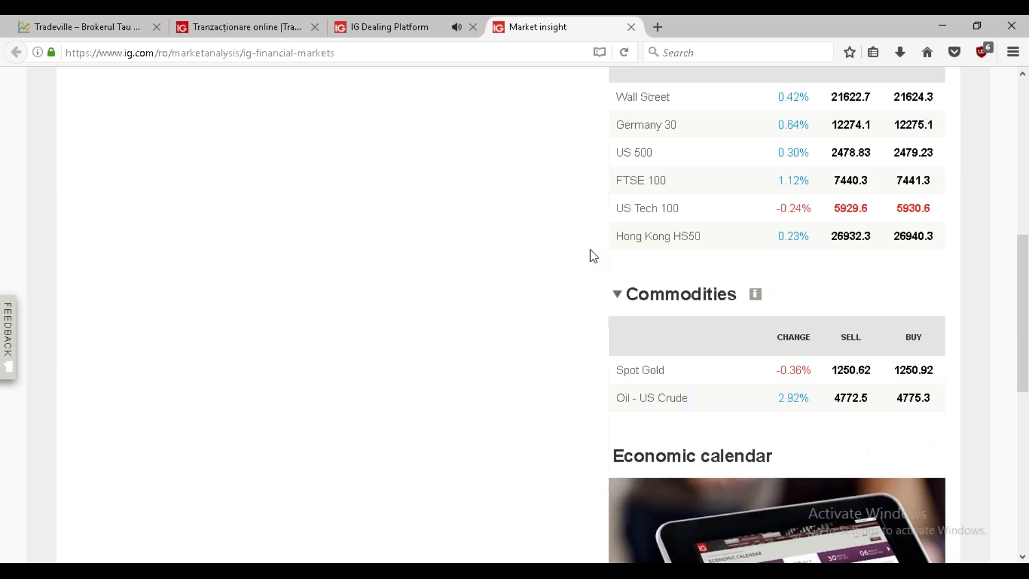
scroll(594, 255, "up", 5)
scroll(594, 255, "down", 3)
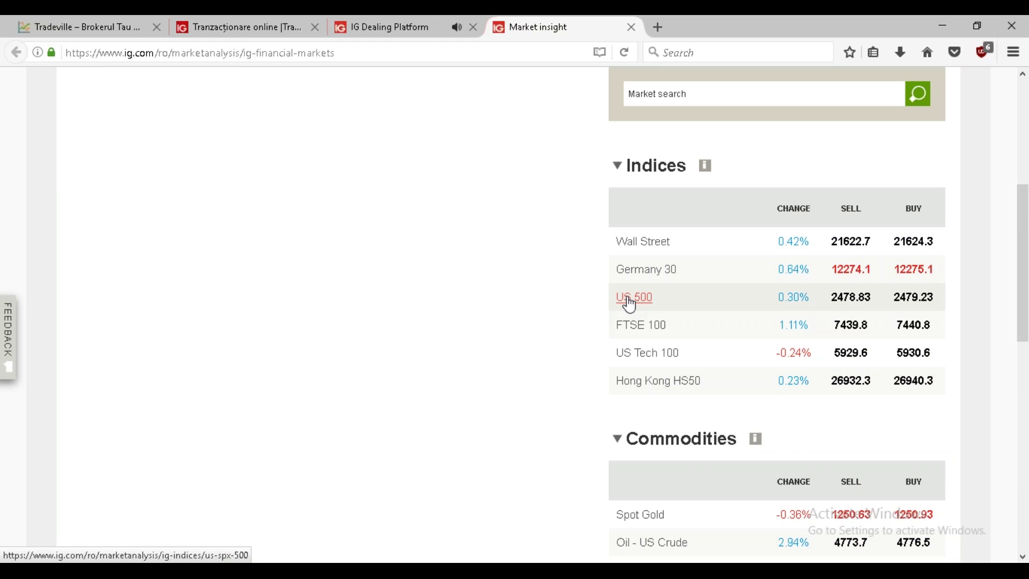
left_click(630, 306)
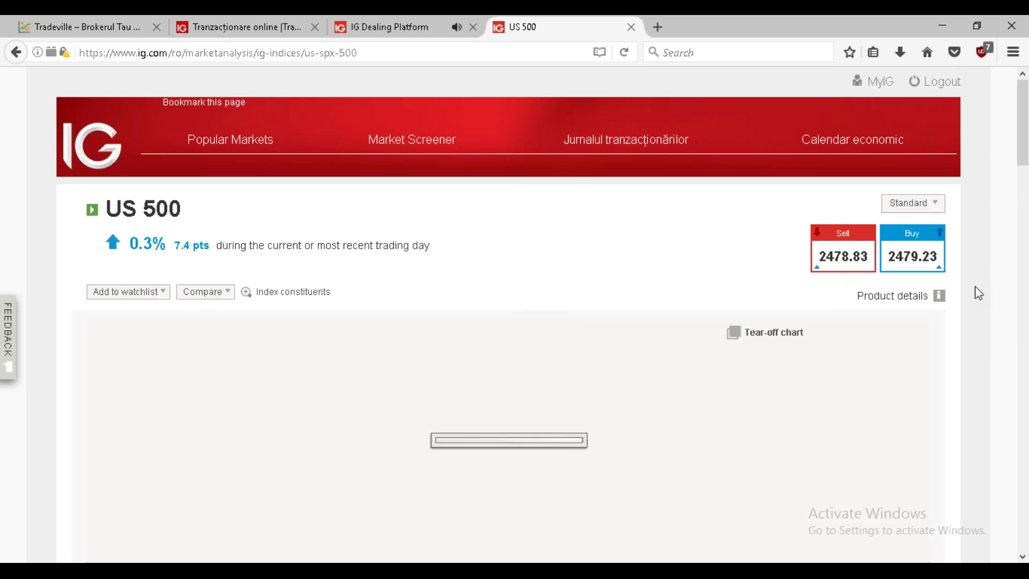
scroll(979, 293, "down", 2)
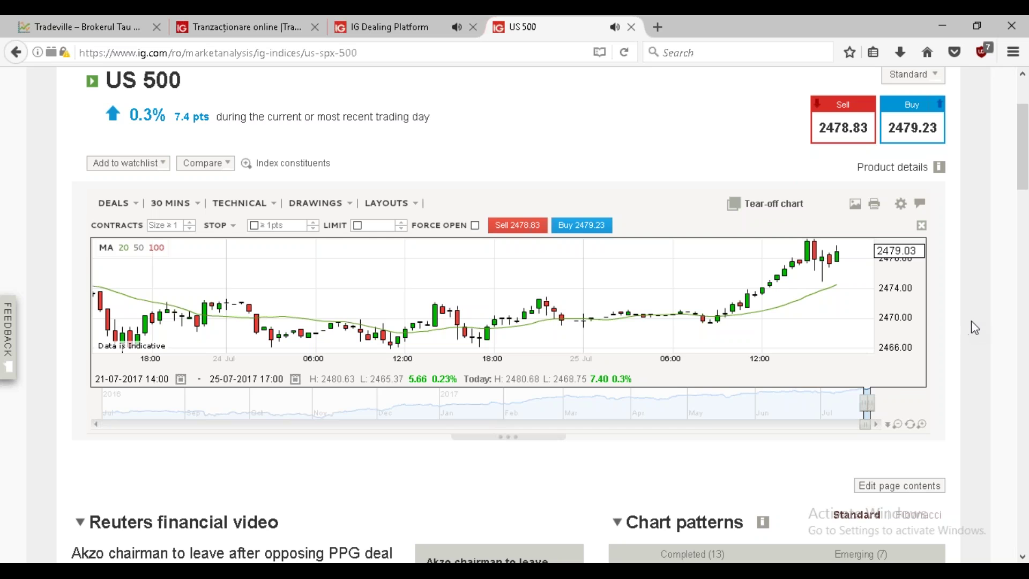
scroll(976, 326, "down", 5)
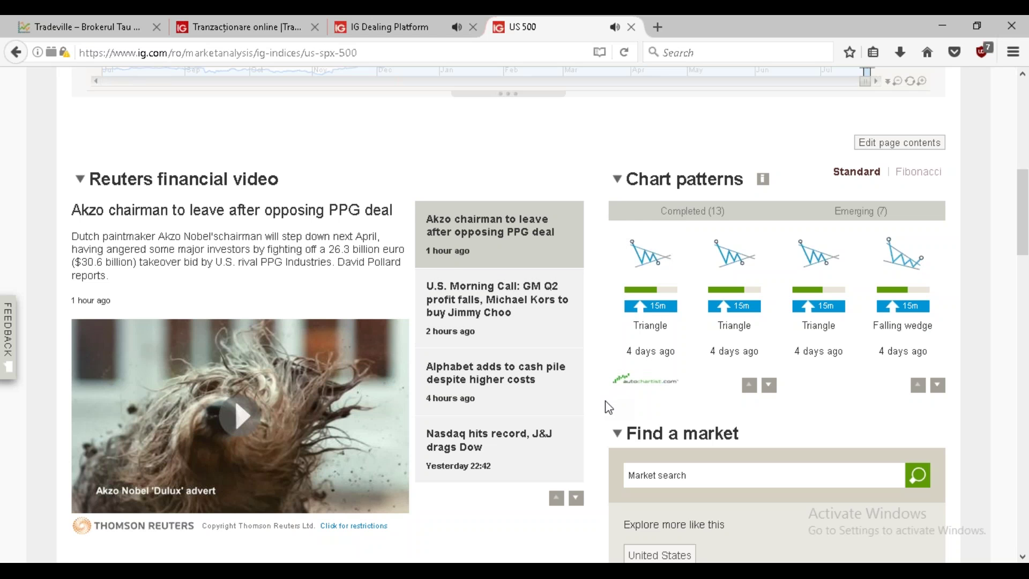
Step: Look through the US 500 page's Reuters video, chart patterns, news, client sentiment and trading activity sections
scroll(609, 406, "down", 3)
scroll(604, 406, "up", 2)
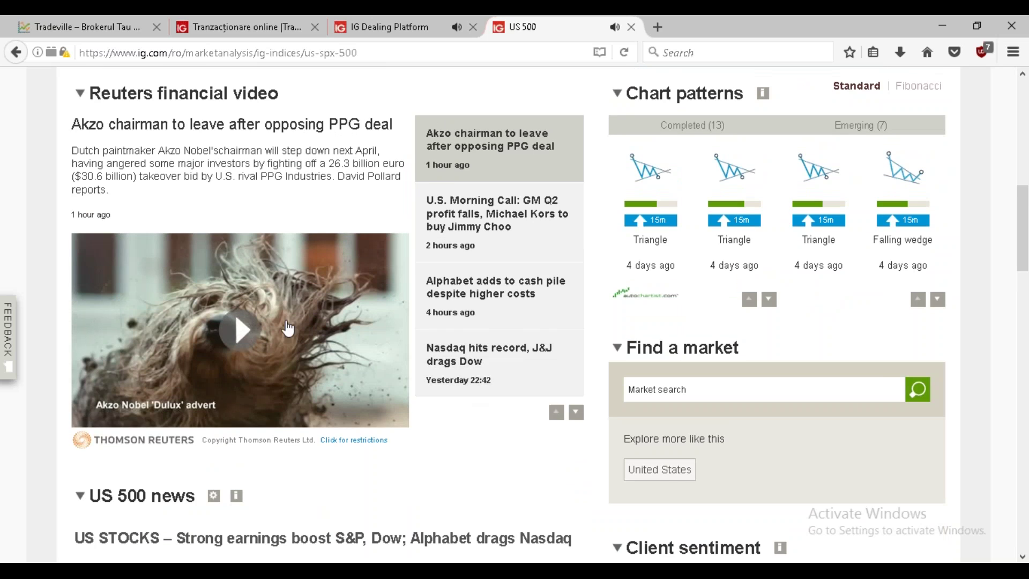
scroll(363, 375, "down", 3)
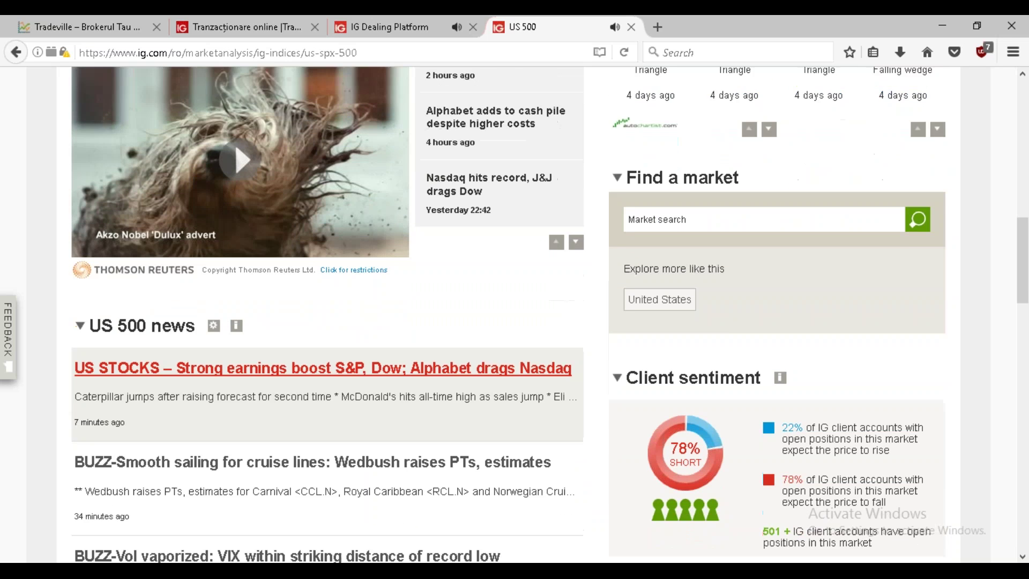
scroll(374, 375, "down", 5)
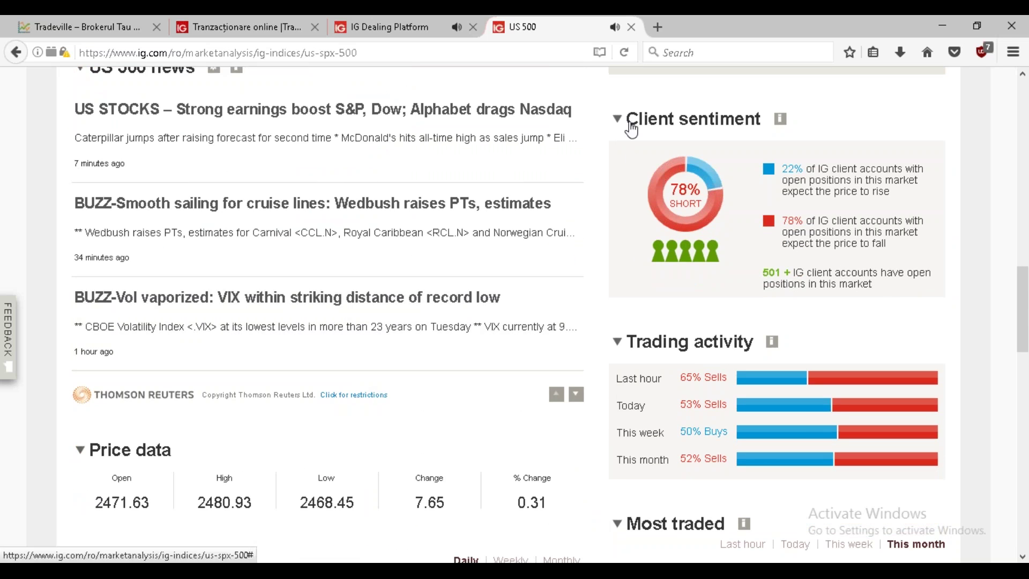
scroll(743, 280, "up", 2)
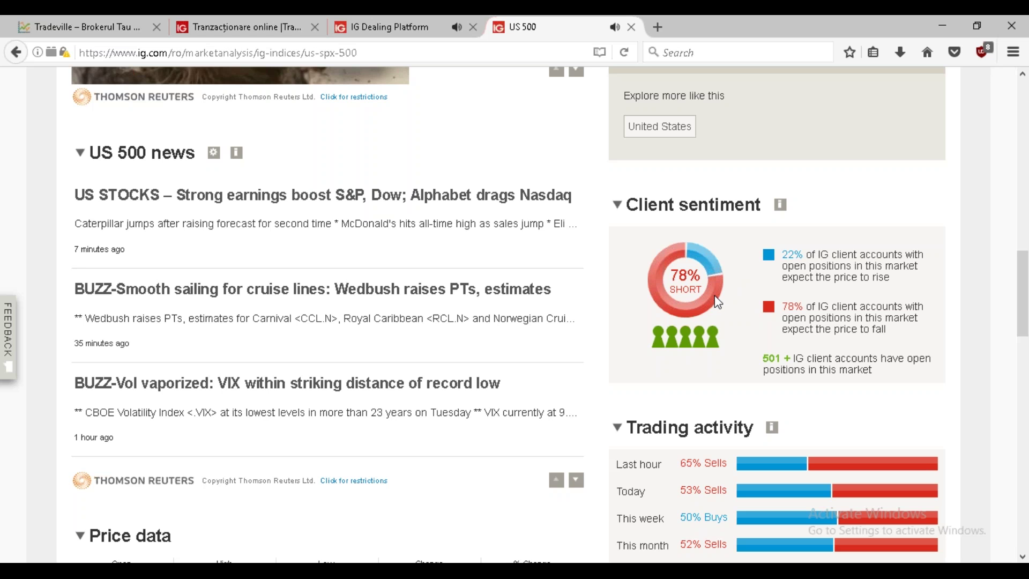
scroll(748, 311, "down", 3)
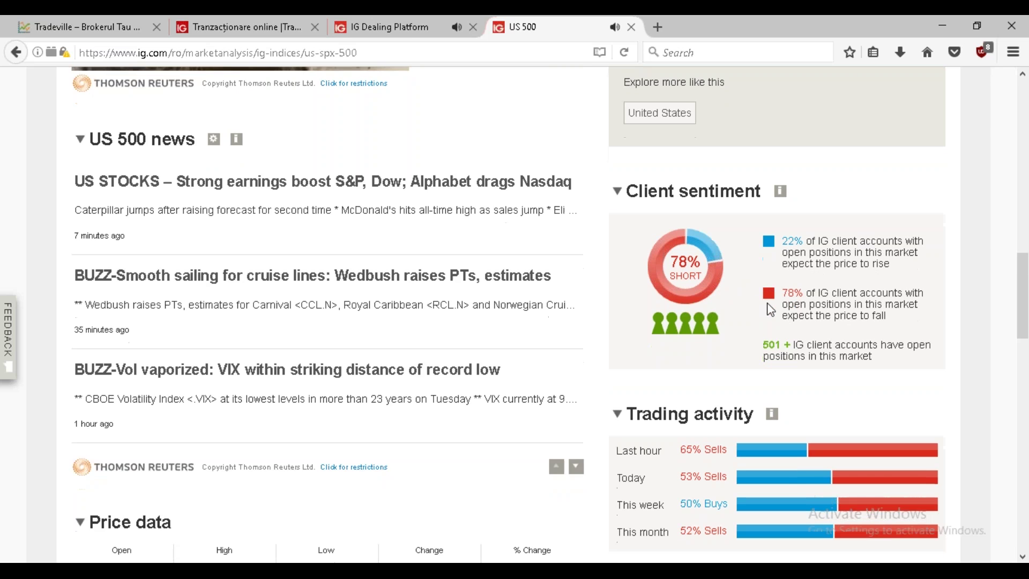
scroll(743, 308, "down", 3)
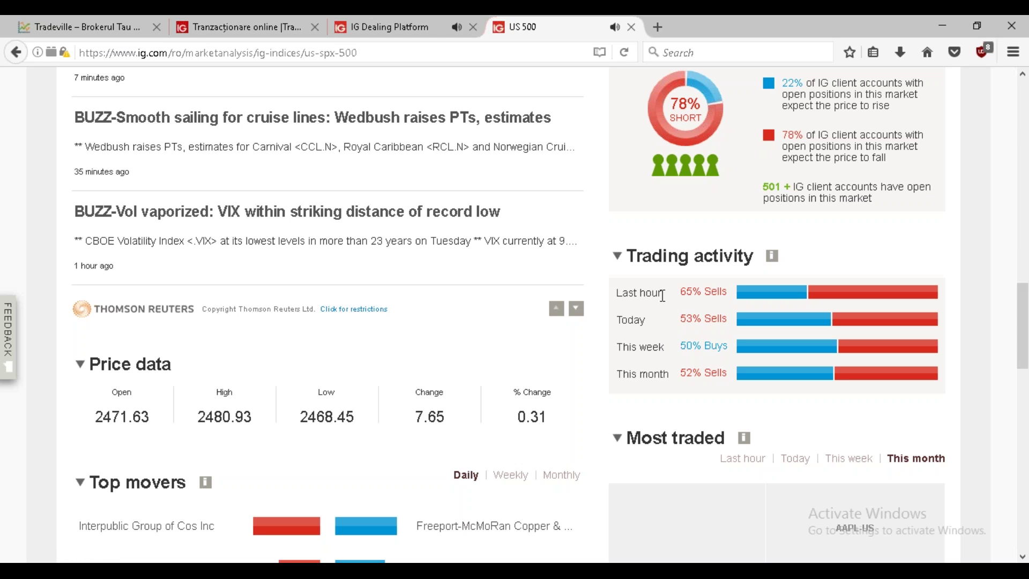
left_click_drag(664, 294, 623, 293)
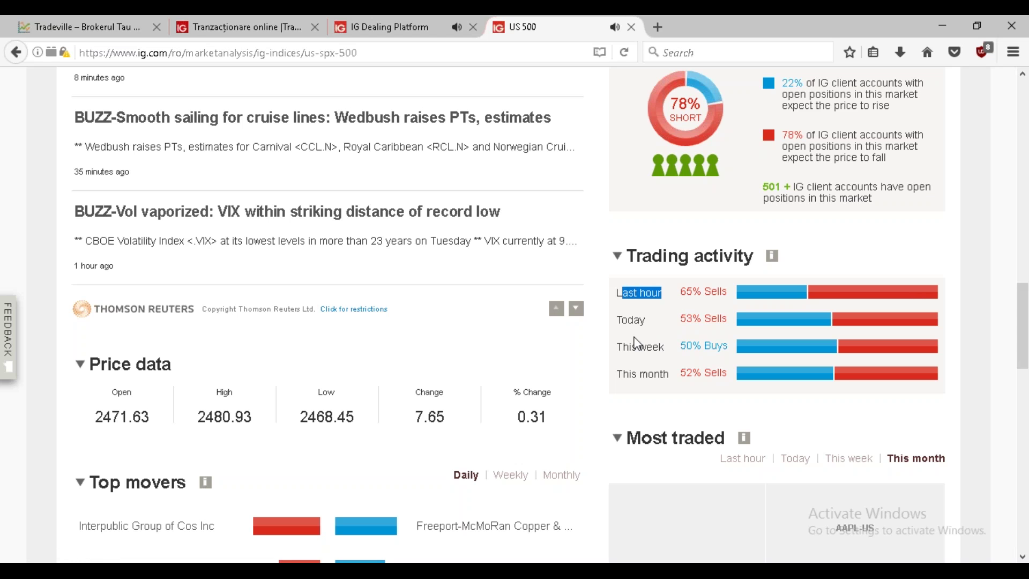
Step: Examine the US 500 price data, top movers, most traded markets and other positions taken by clients
scroll(622, 381, "down", 5)
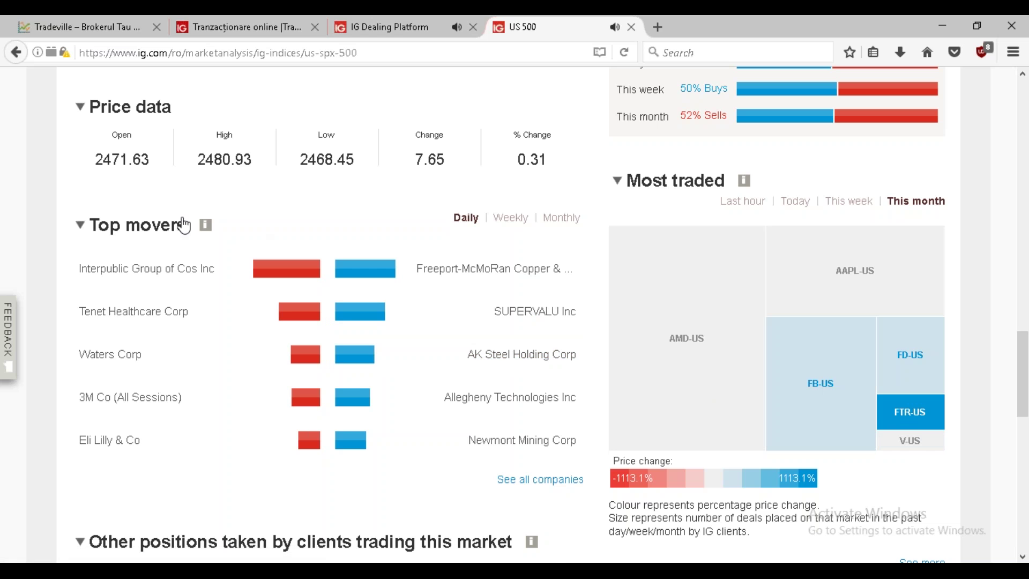
scroll(131, 250, "down", 1)
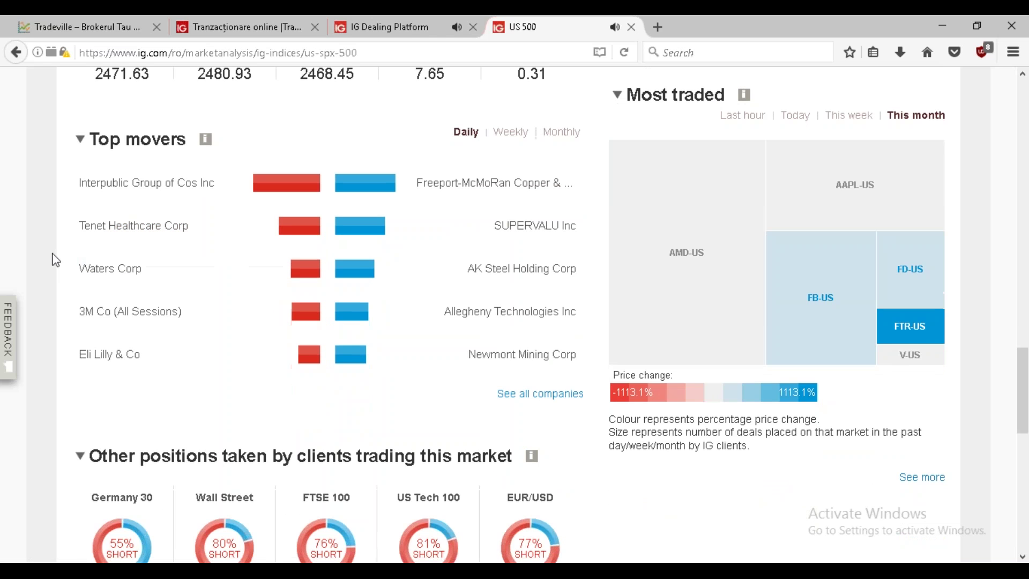
scroll(55, 260, "up", 1)
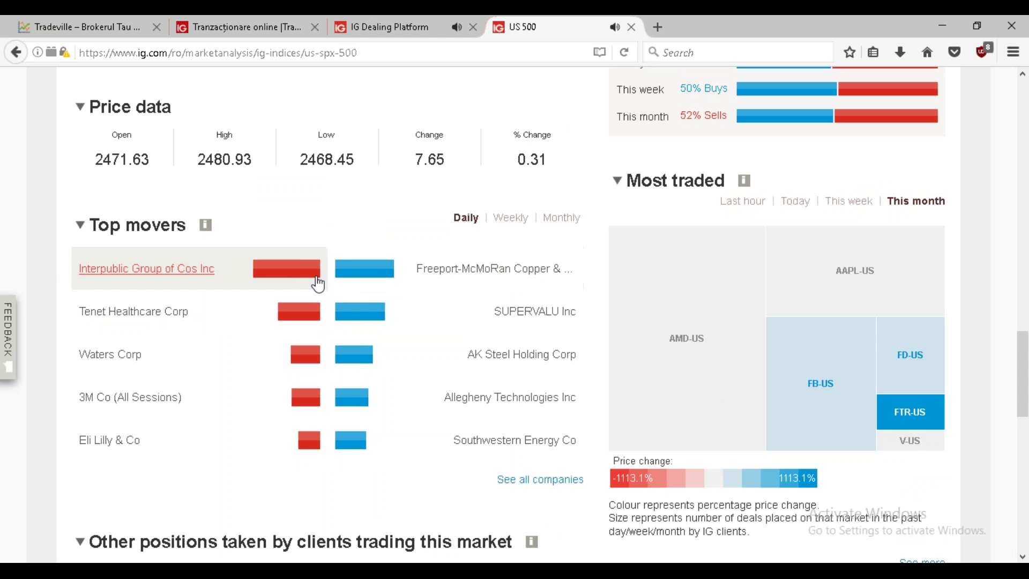
scroll(296, 286, "down", 3)
scroll(85, 324, "down", 2)
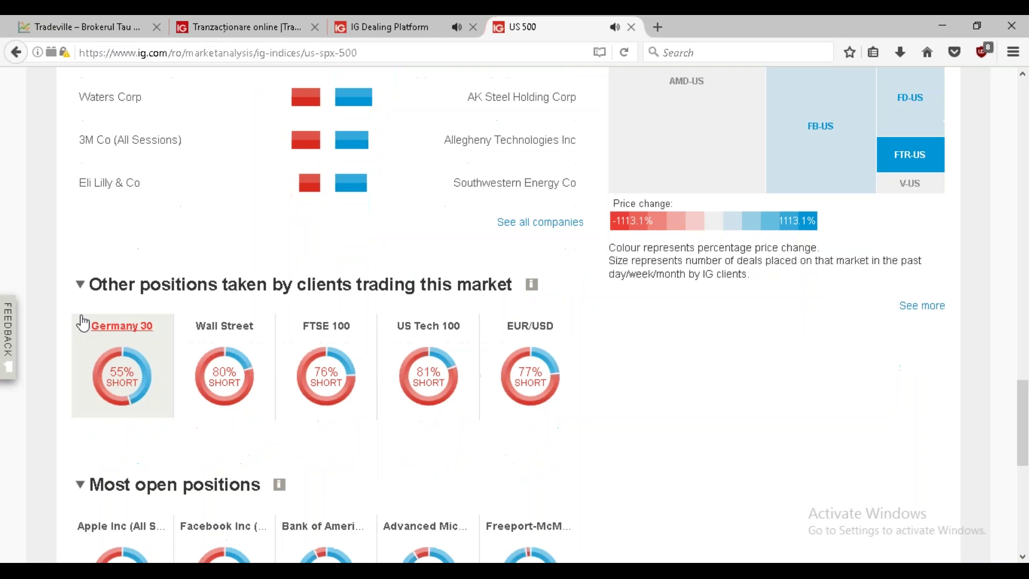
scroll(62, 296, "down", 3)
scroll(61, 296, "up", 8)
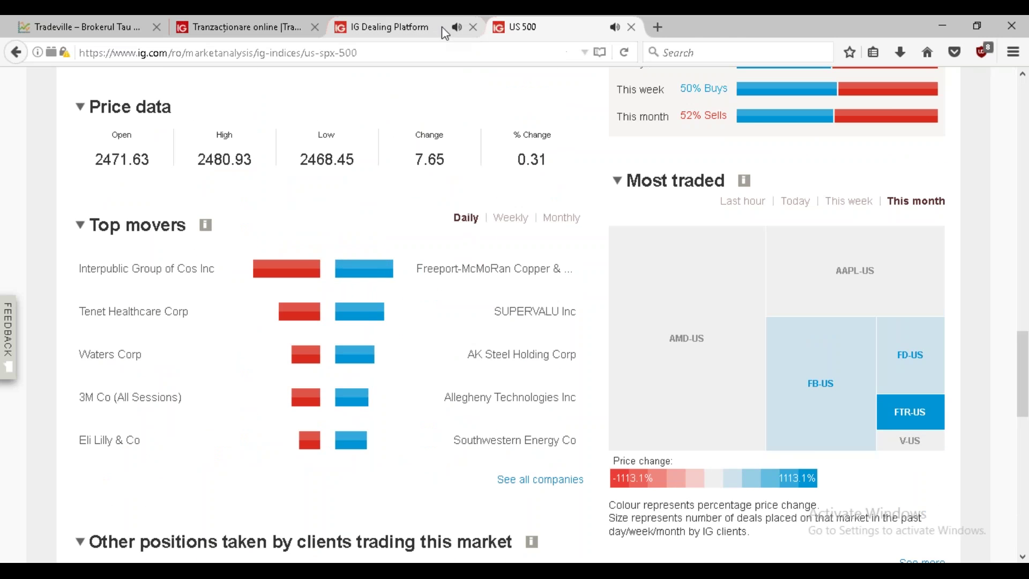
Step: Close the US 500 page and open the Economic calendar research page from the IG Dealing Platform
left_click(445, 34)
left_click(632, 26)
left_click(669, 127)
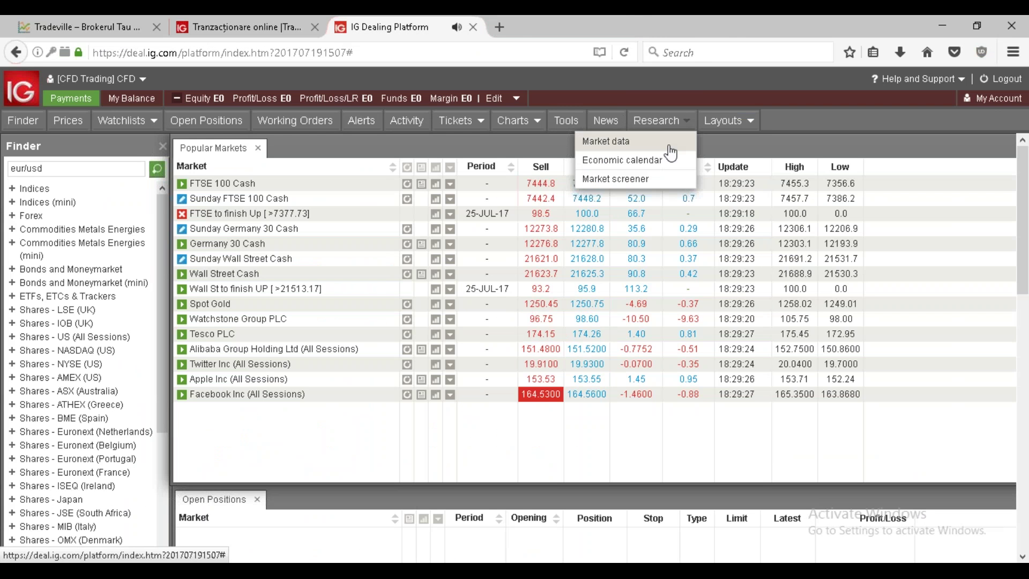
left_click(624, 161)
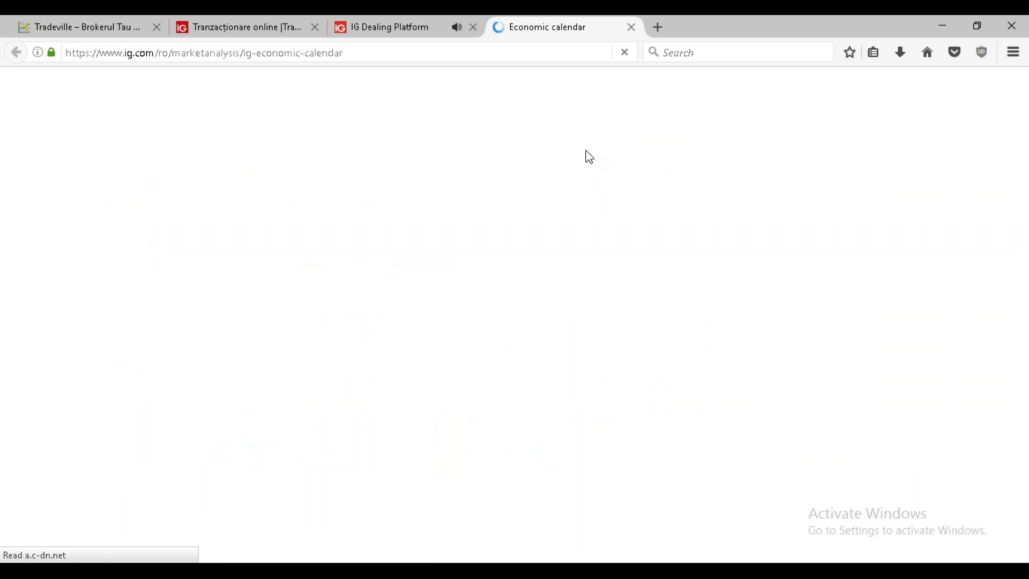
scroll(216, 263, "down", 5)
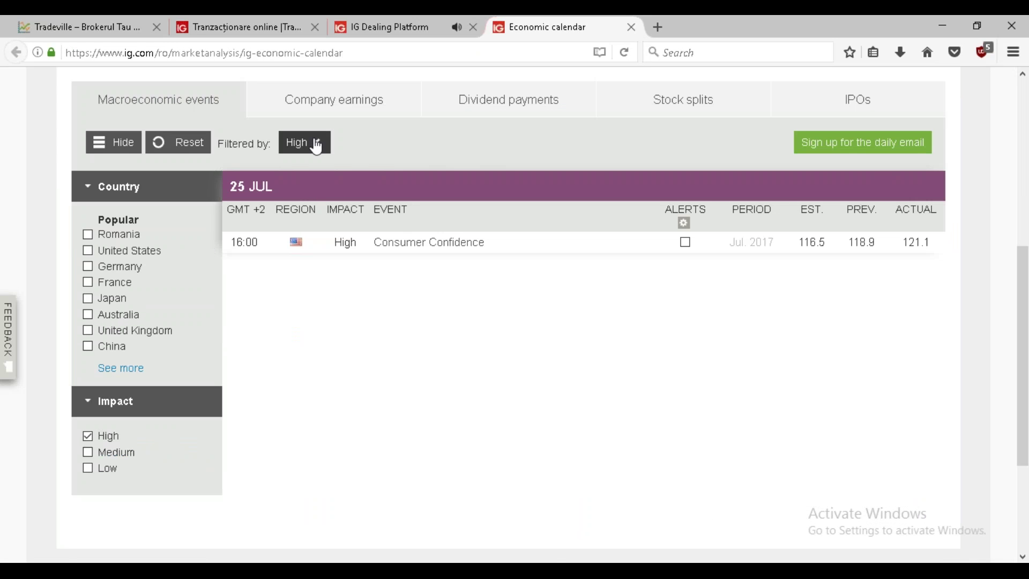
Step: Remove the High impact filter and look through all macroeconomic events for 25 July
left_click(318, 144)
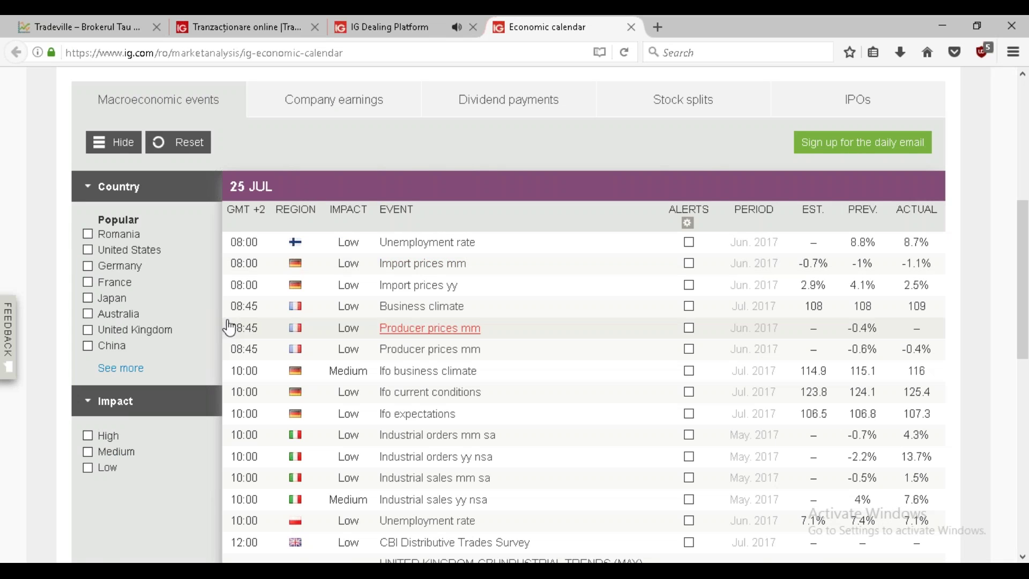
scroll(378, 199, "up", 3)
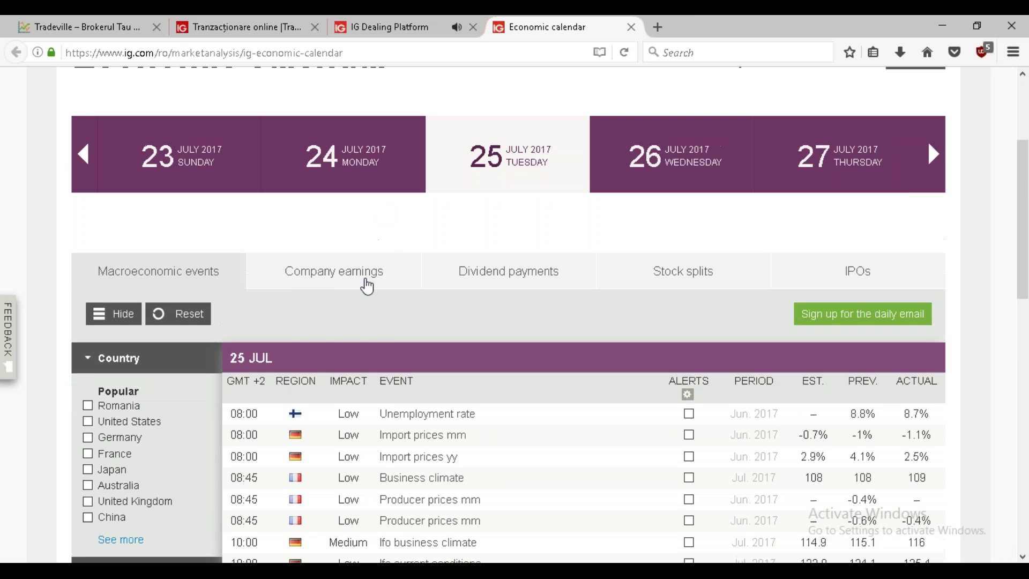
scroll(368, 283, "down", 3)
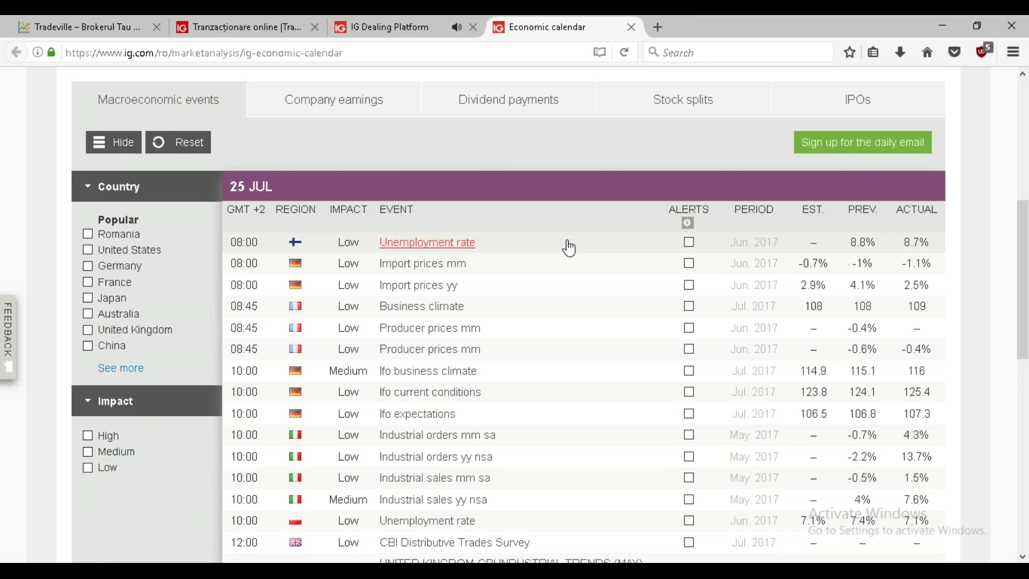
scroll(557, 243, "down", 3)
scroll(513, 254, "down", 10)
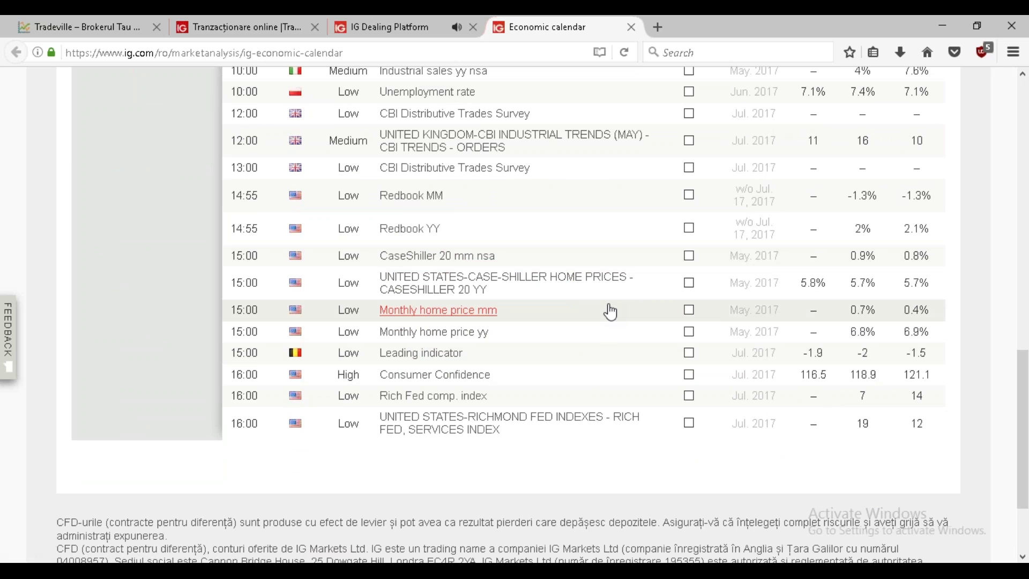
scroll(227, 328, "up", 6)
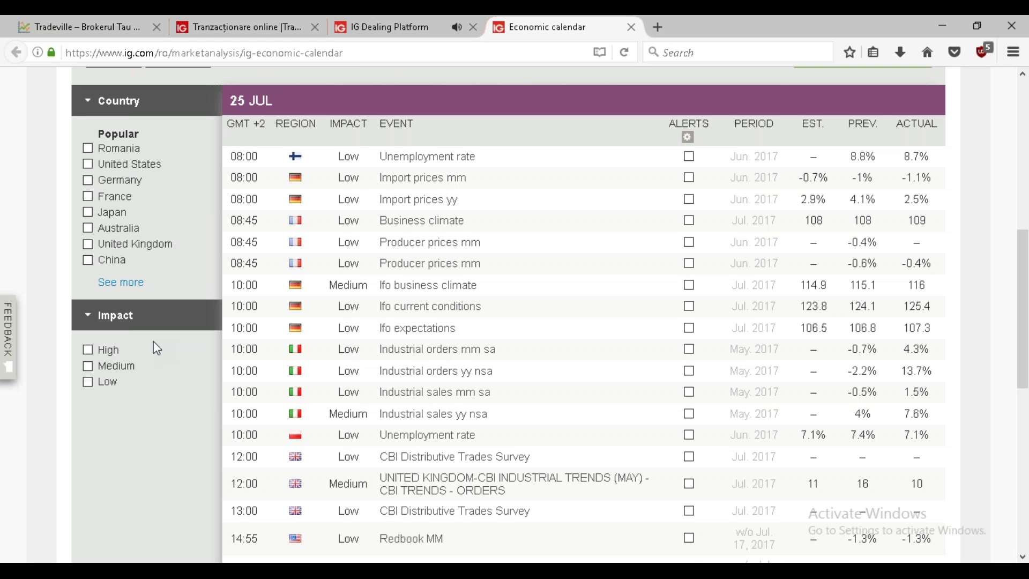
Step: Expand the Country filter to look through the full A-Z country list, and collapse it again
left_click(121, 284)
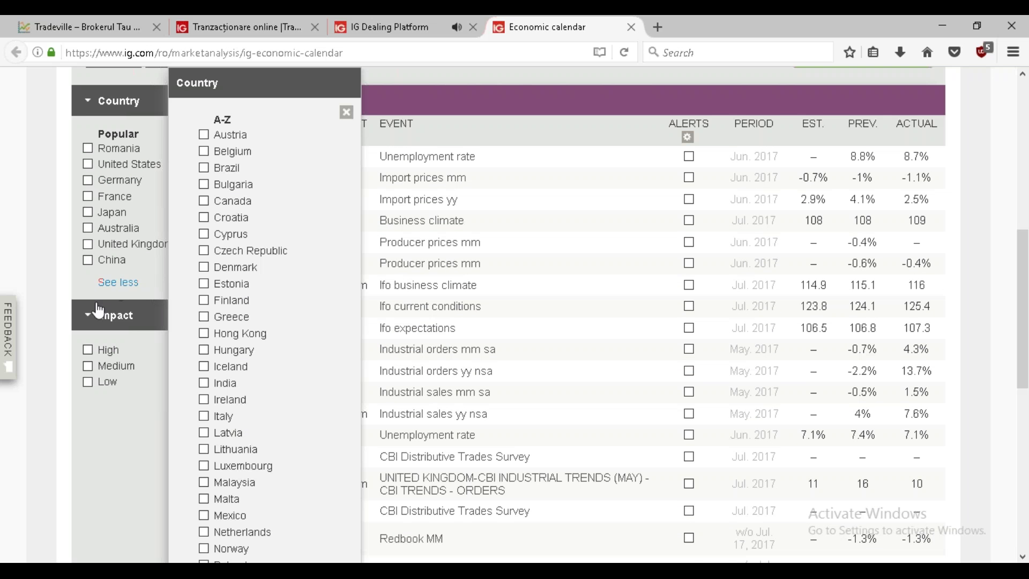
scroll(134, 306, "up", 3)
scroll(138, 314, "down", 2)
scroll(139, 309, "down", 7)
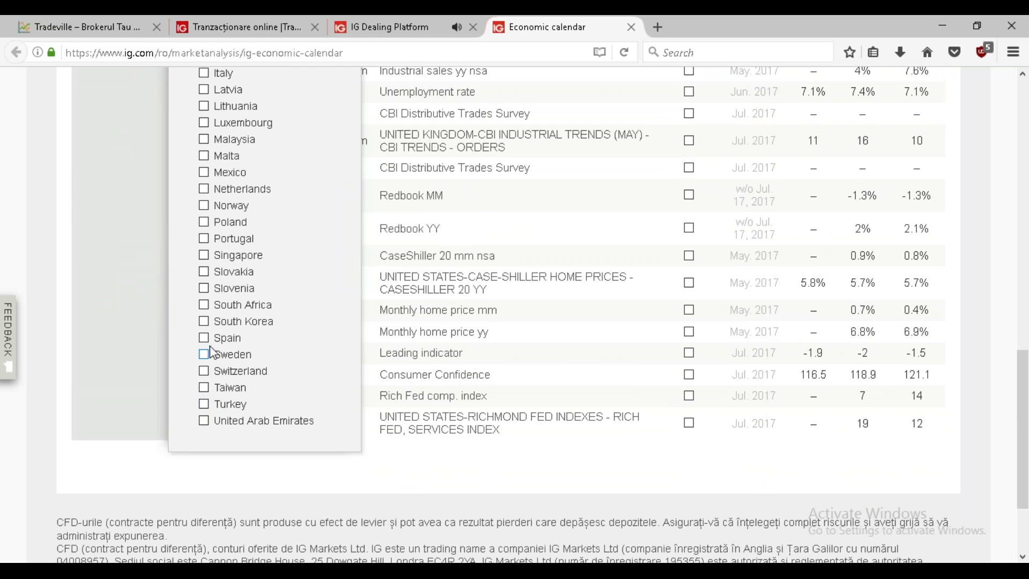
scroll(192, 355, "up", 6)
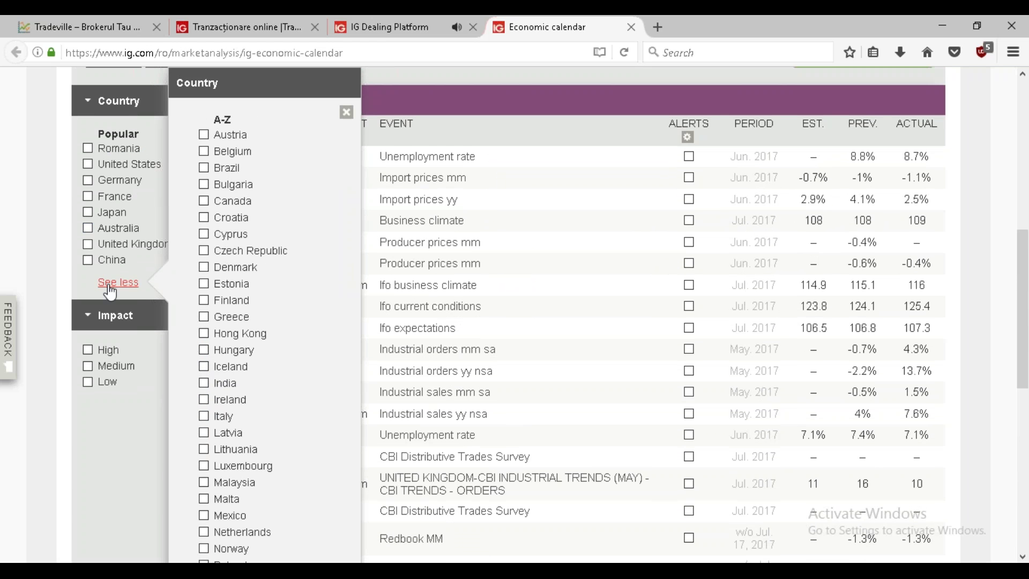
left_click(110, 286)
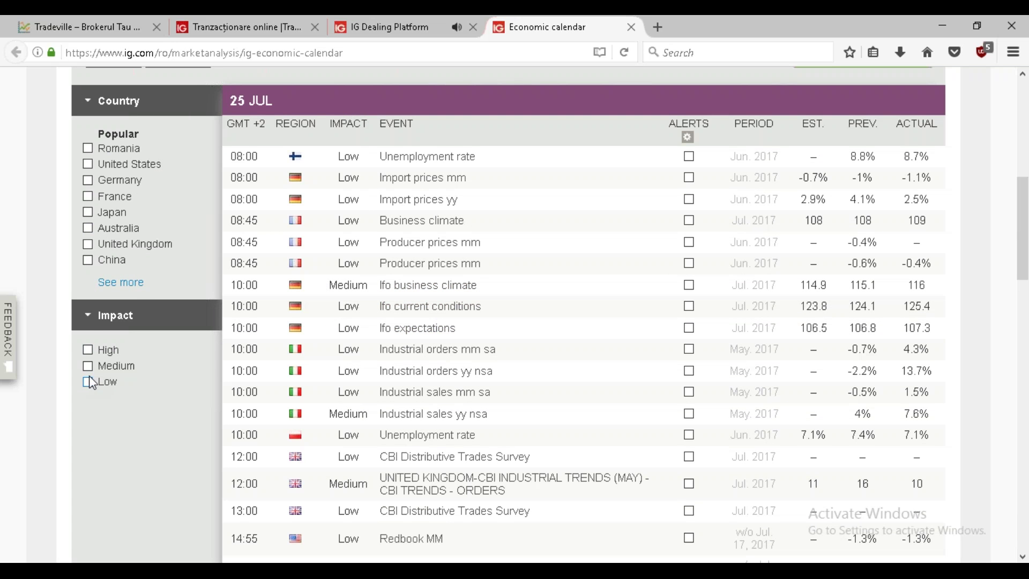
Step: Filter the calendar to High impact events, review the Alert Settings and close them with the options as they are
left_click(88, 352)
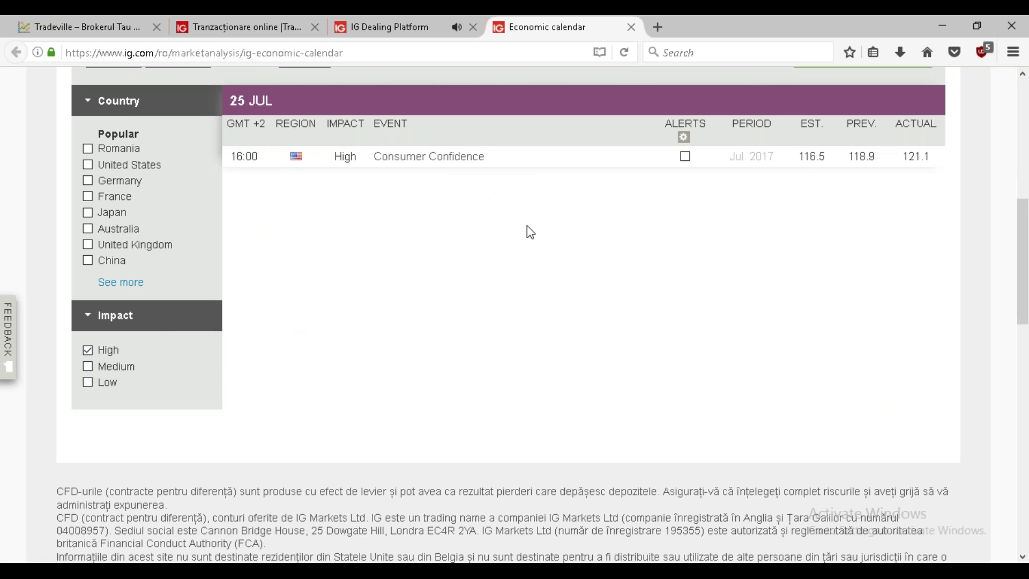
left_click(685, 139)
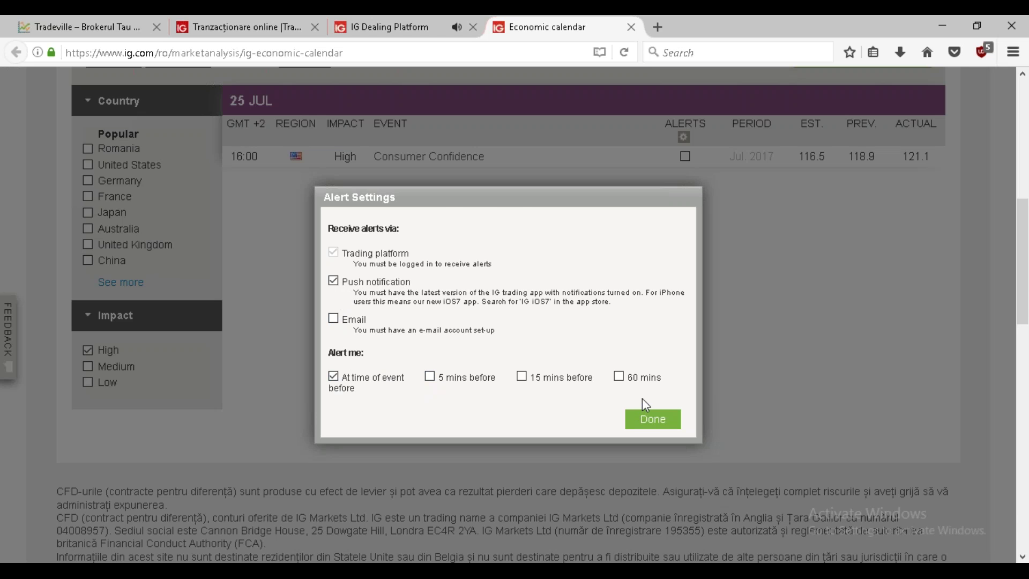
left_click(657, 420)
scroll(639, 412, "up", 8)
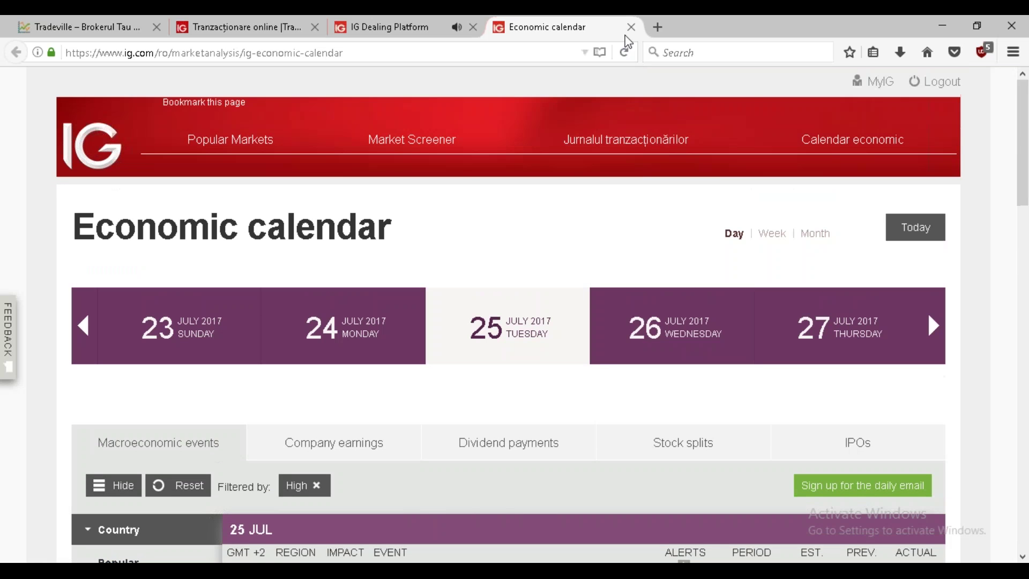
Step: View the High impact calendar events for 26, 27 and 24 July 2017, and close the Economic calendar page
left_click(641, 331)
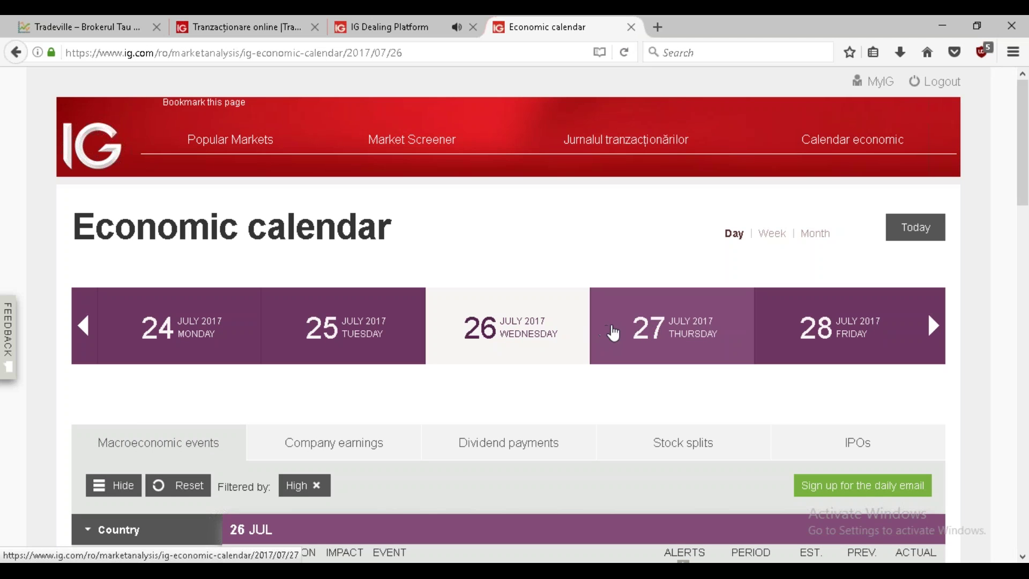
left_click(650, 338)
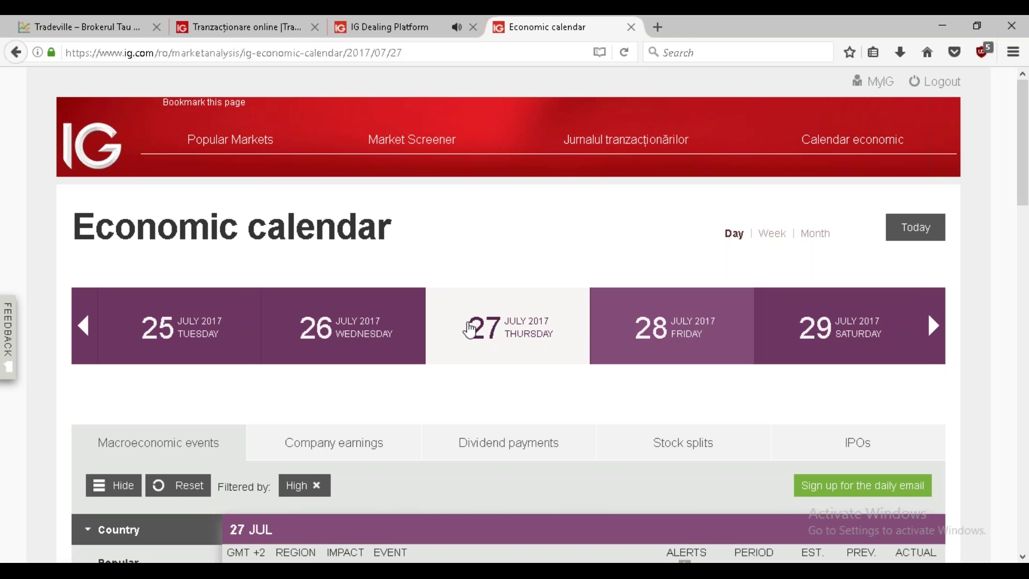
left_click(84, 326)
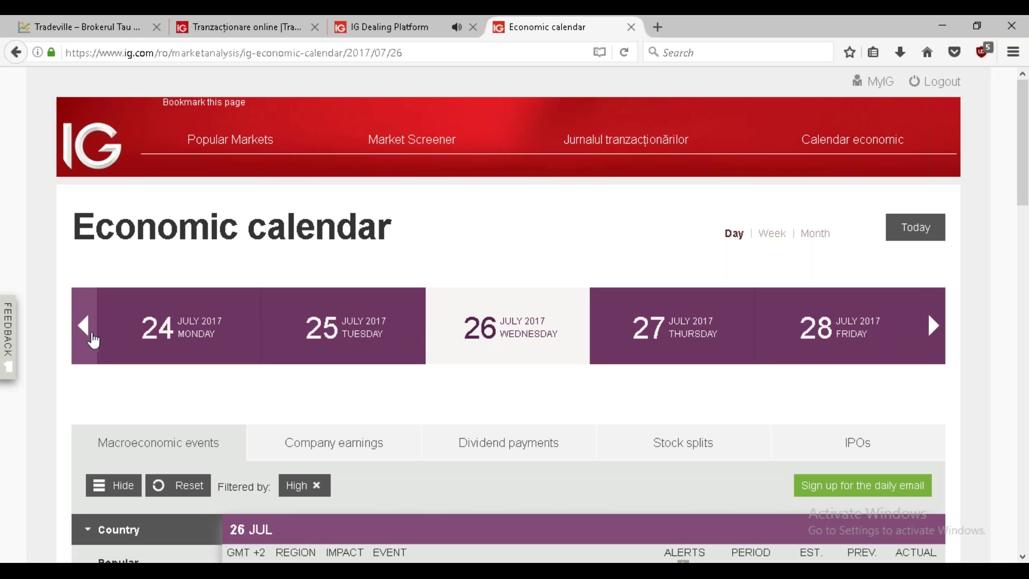
left_click(172, 348)
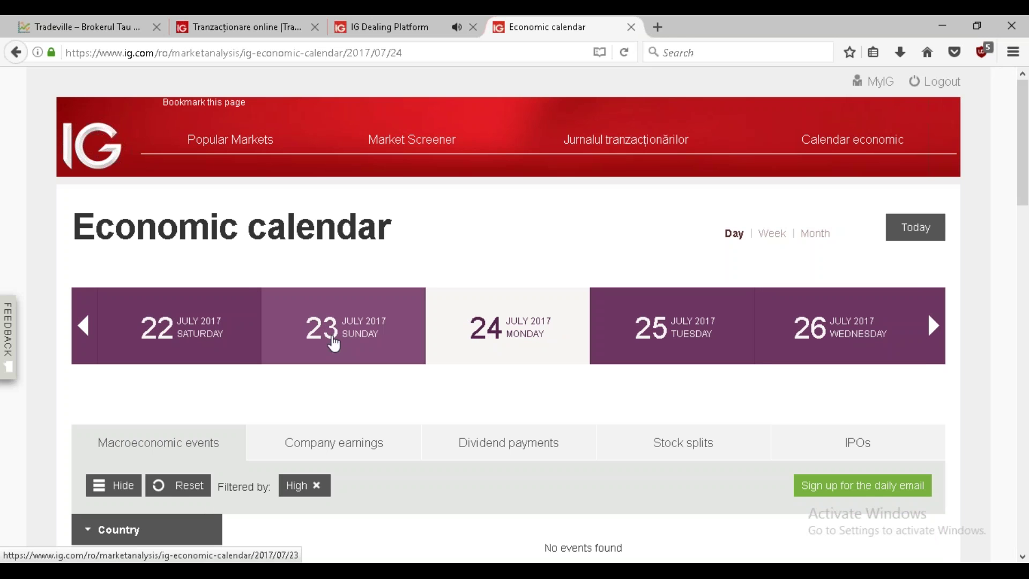
left_click(631, 28)
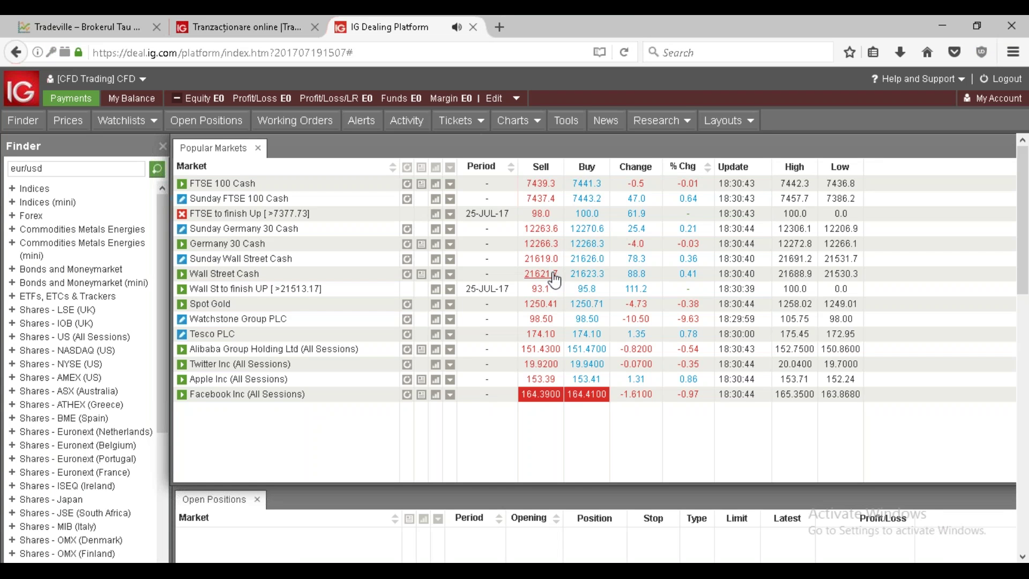
Step: Open the Market Screener research page and look through its Fundamentals, Country, Index and Sector filters
left_click(662, 124)
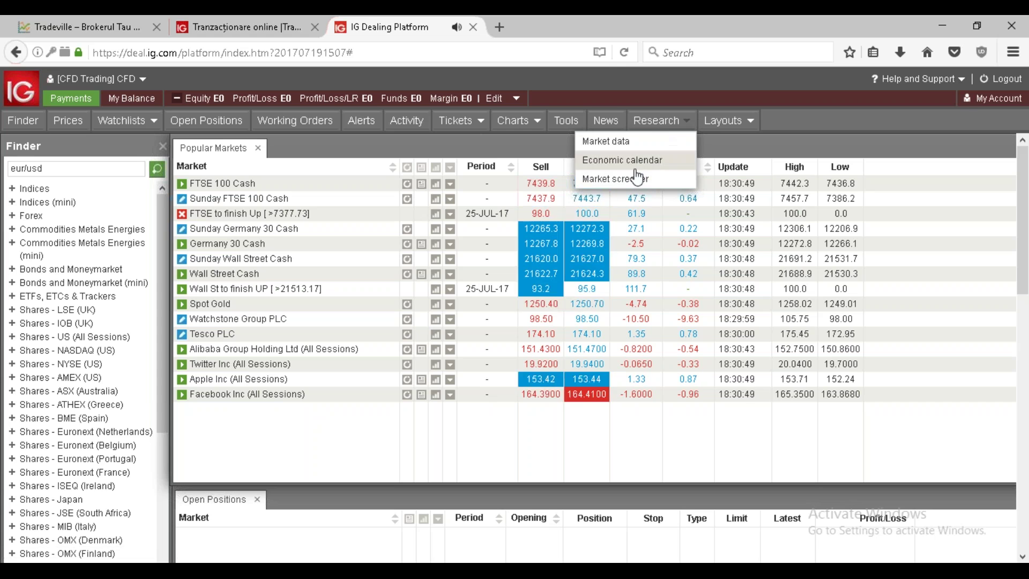
left_click(646, 179)
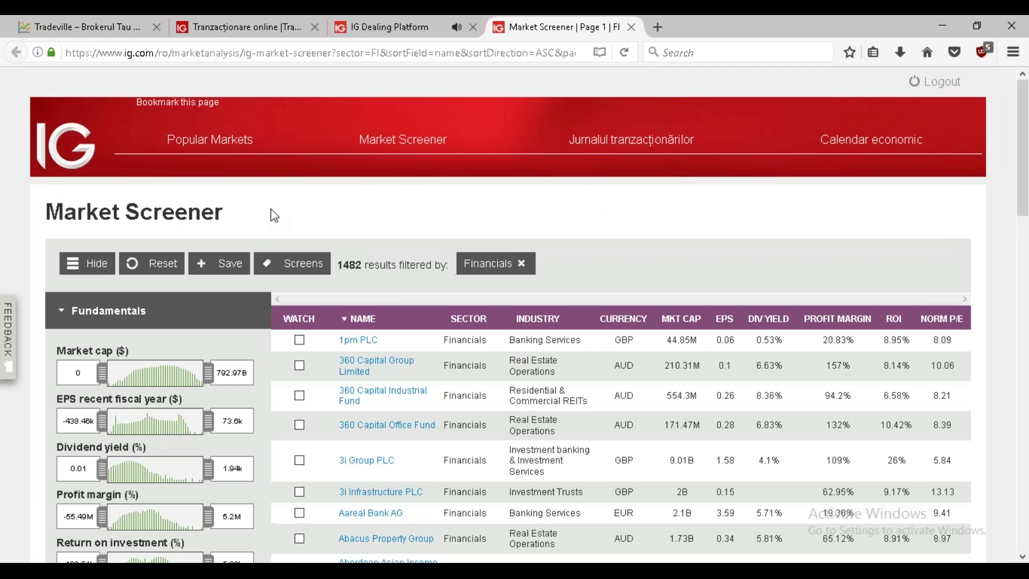
scroll(274, 216, "down", 3)
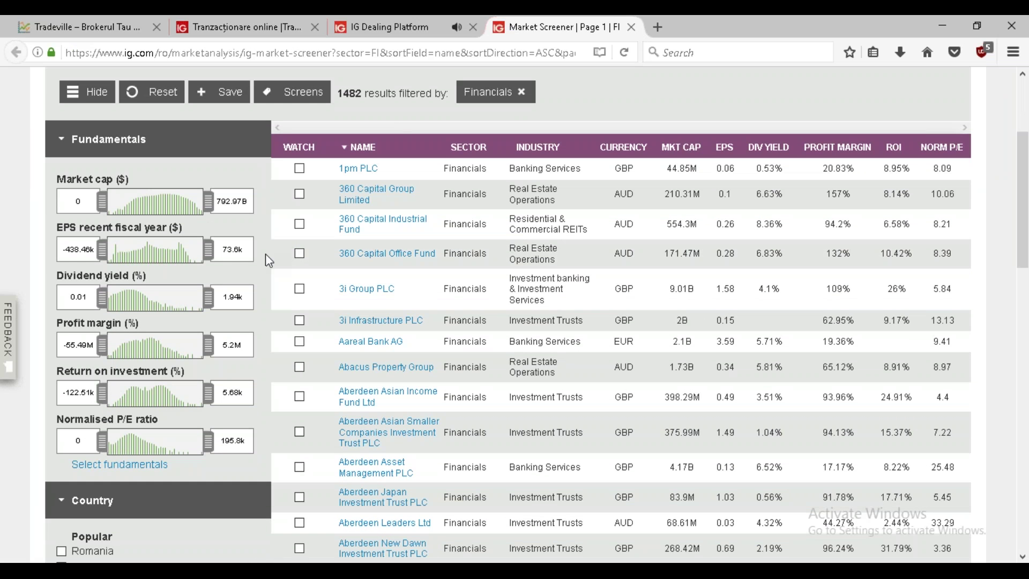
scroll(265, 253, "down", 8)
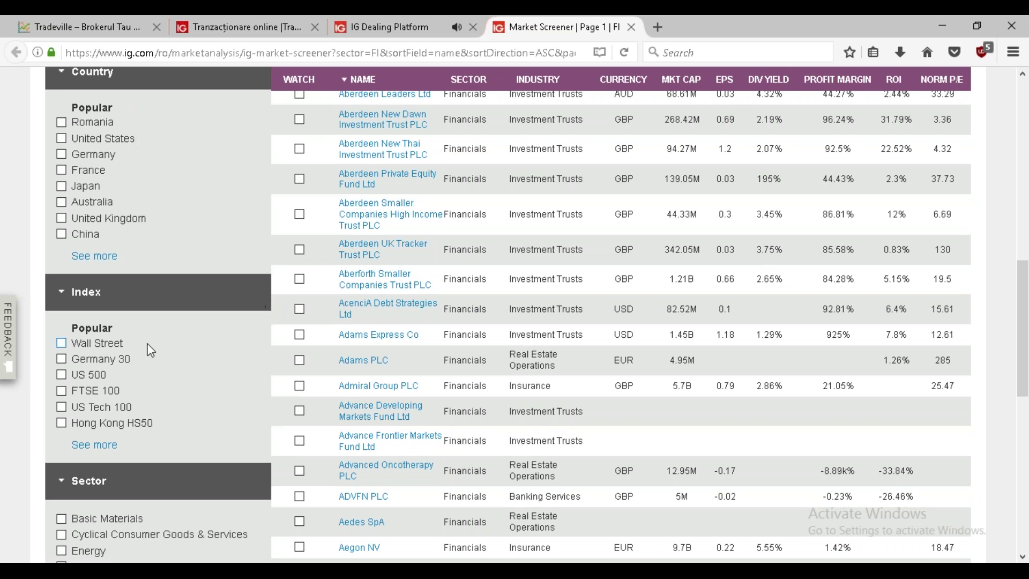
scroll(30, 417, "down", 5)
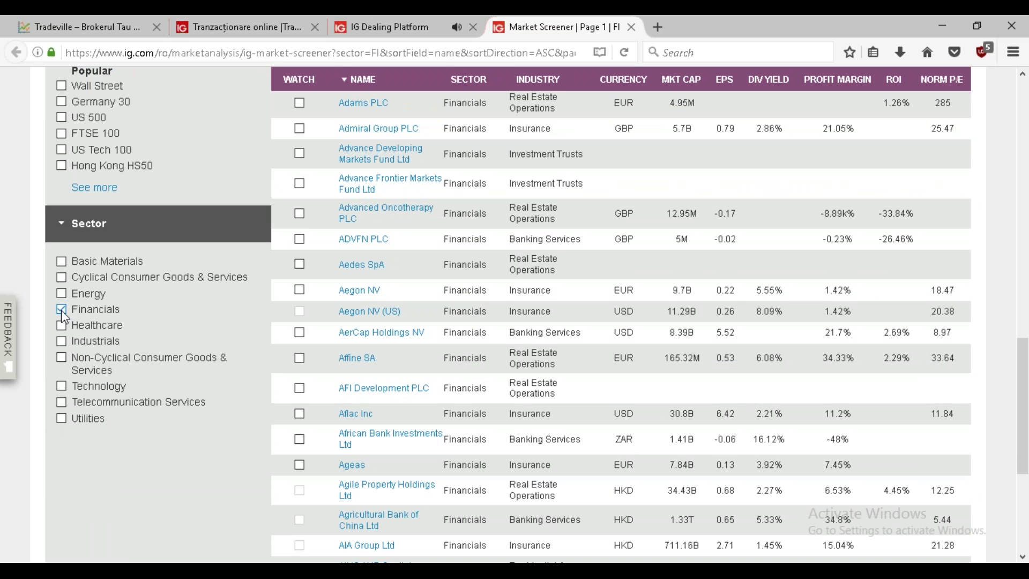
scroll(330, 401, "up", 2)
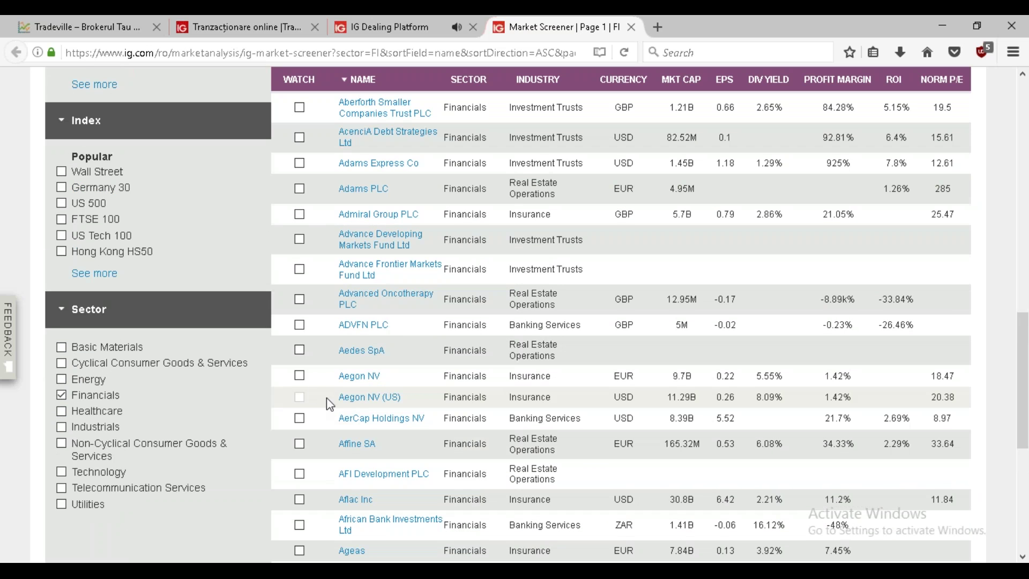
Step: Narrow the Financials screen to stocks in the Wall Street index and return to the results
left_click(61, 171)
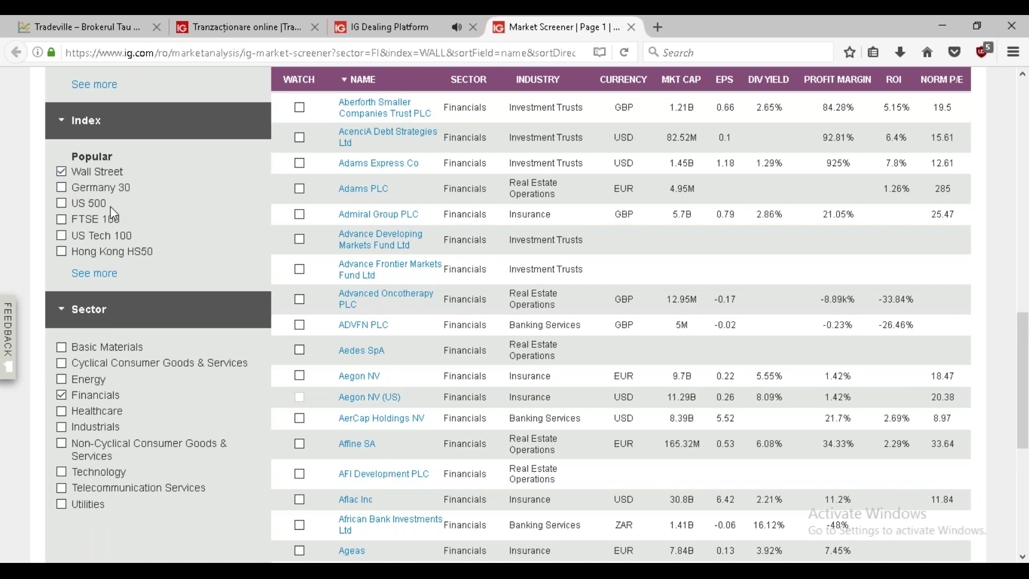
scroll(264, 290, "up", 10)
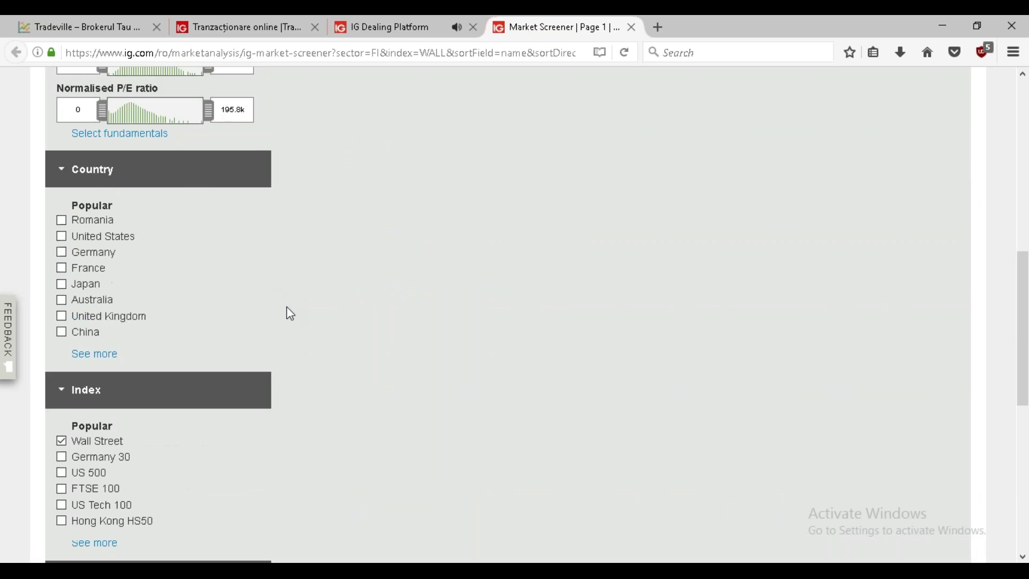
scroll(290, 313, "up", 1)
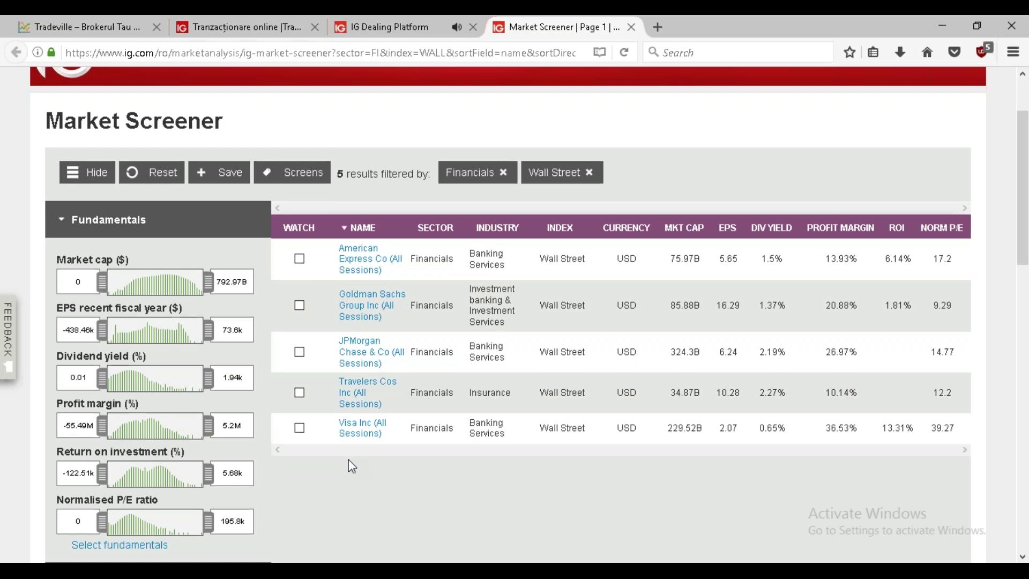
Step: Examine the filtered Wall Street financial stocks and the remaining screener filters, and close the Market Screener page
scroll(348, 459, "down", 3)
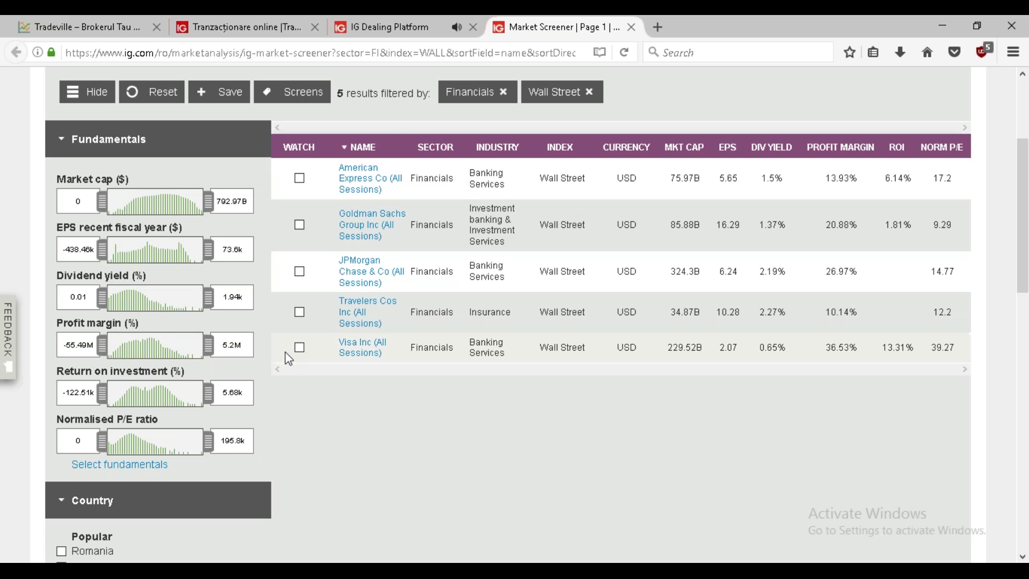
scroll(287, 419, "up", 3)
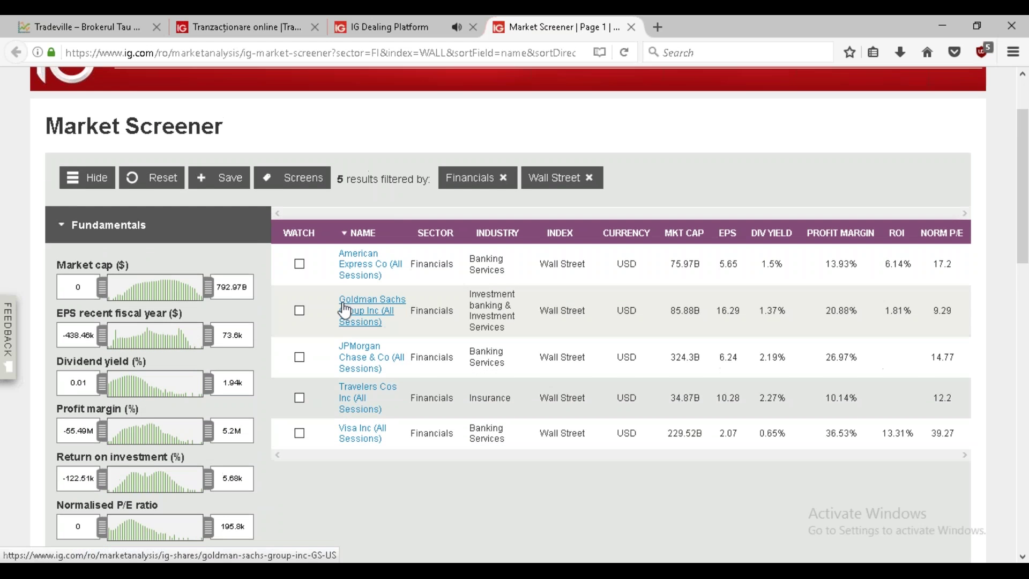
scroll(310, 329, "down", 1)
scroll(311, 375, "down", 2)
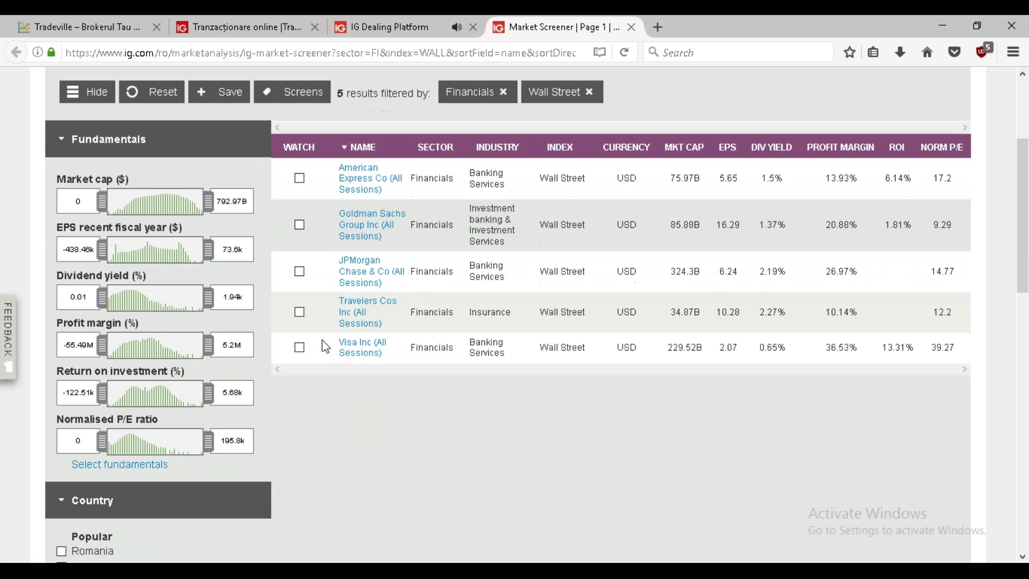
scroll(311, 389, "down", 7)
scroll(309, 386, "down", 1)
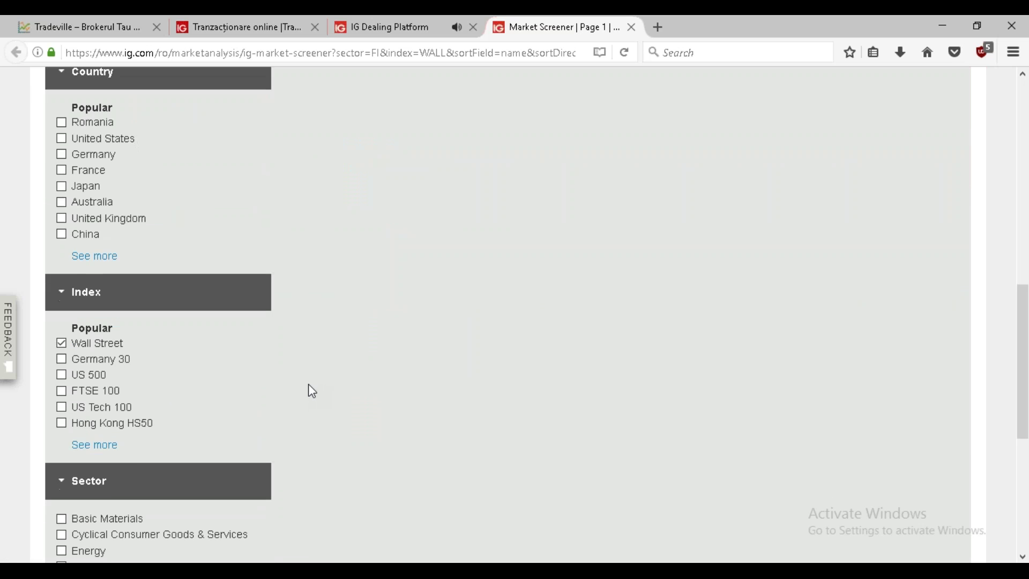
scroll(306, 378, "down", 1)
scroll(305, 376, "down", 5)
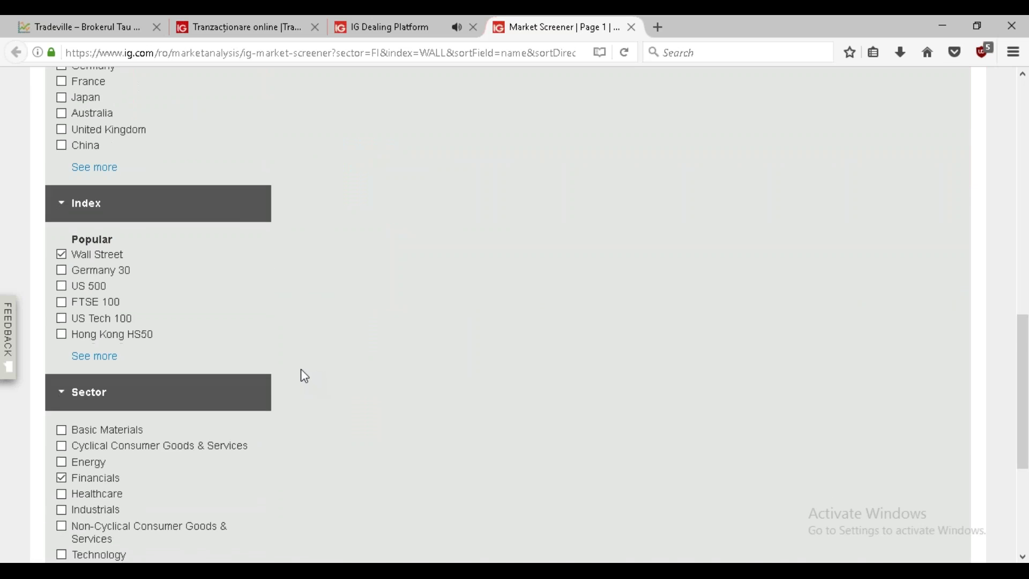
scroll(300, 367, "up", 15)
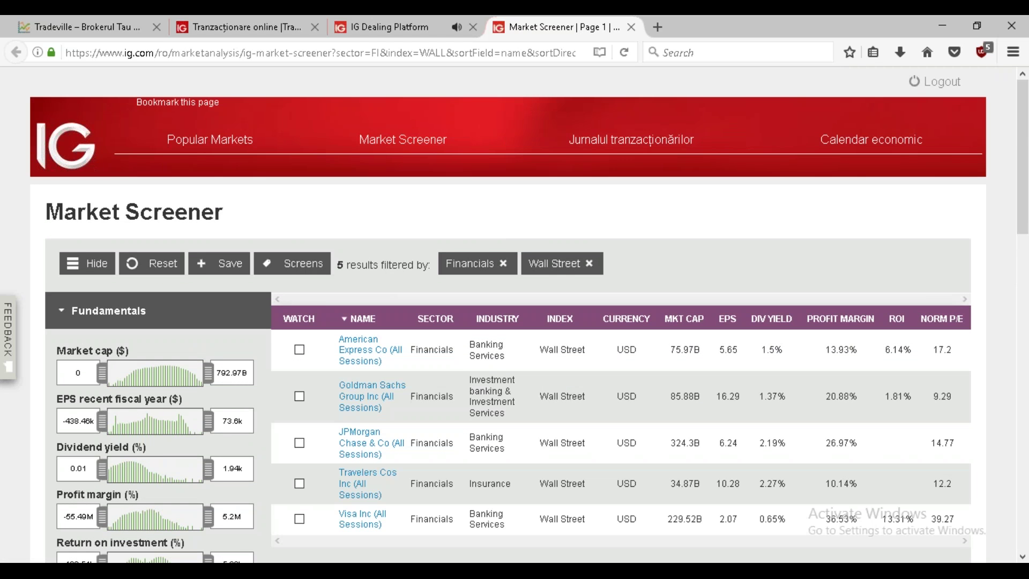
left_click(632, 28)
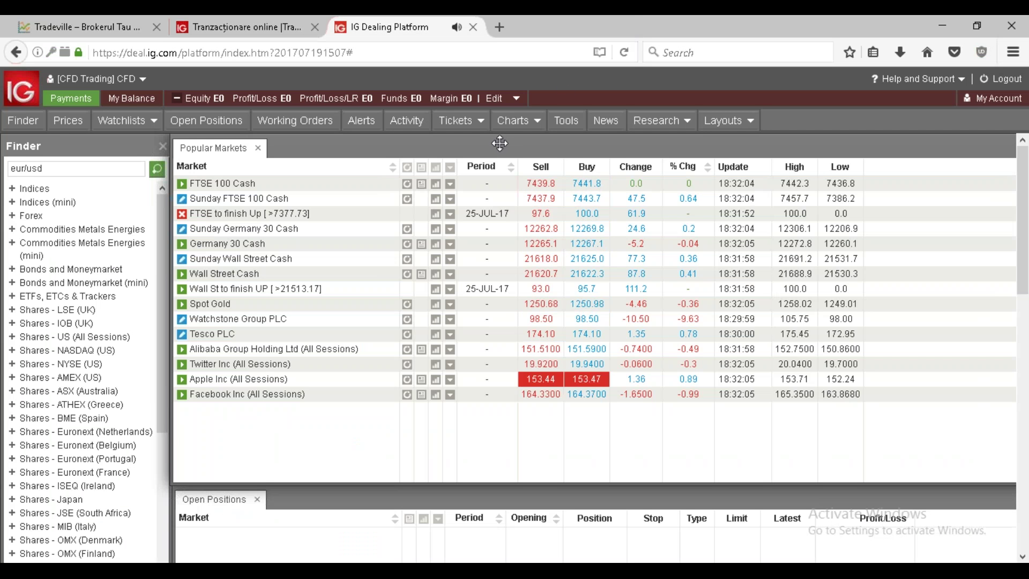
Step: Look over the dealing workspace from the Popular Markets list down to the Open Positions and Working Orders panels
scroll(501, 143, "down", 1)
scroll(453, 290, "down", 10)
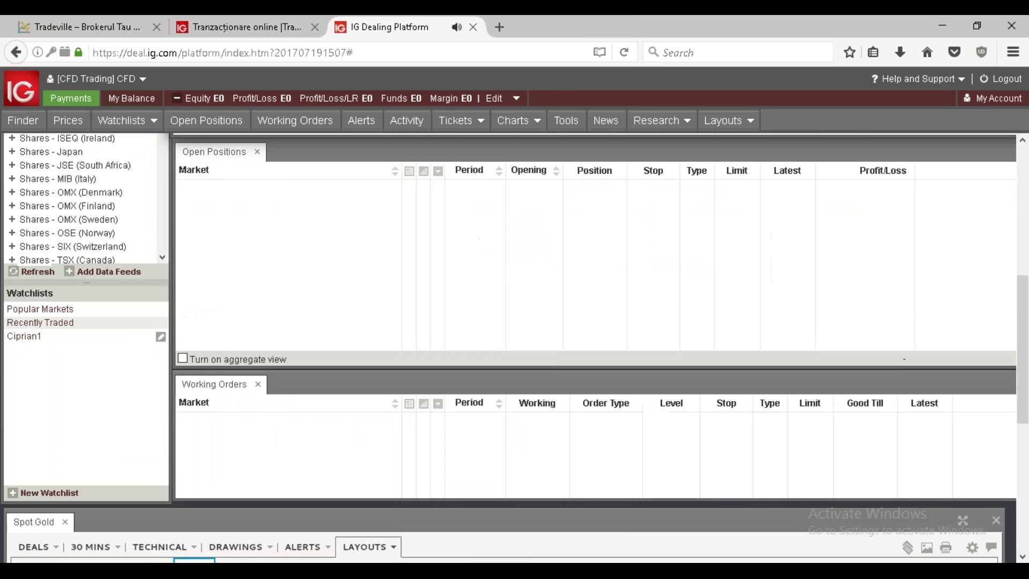
scroll(440, 300, "up", 10)
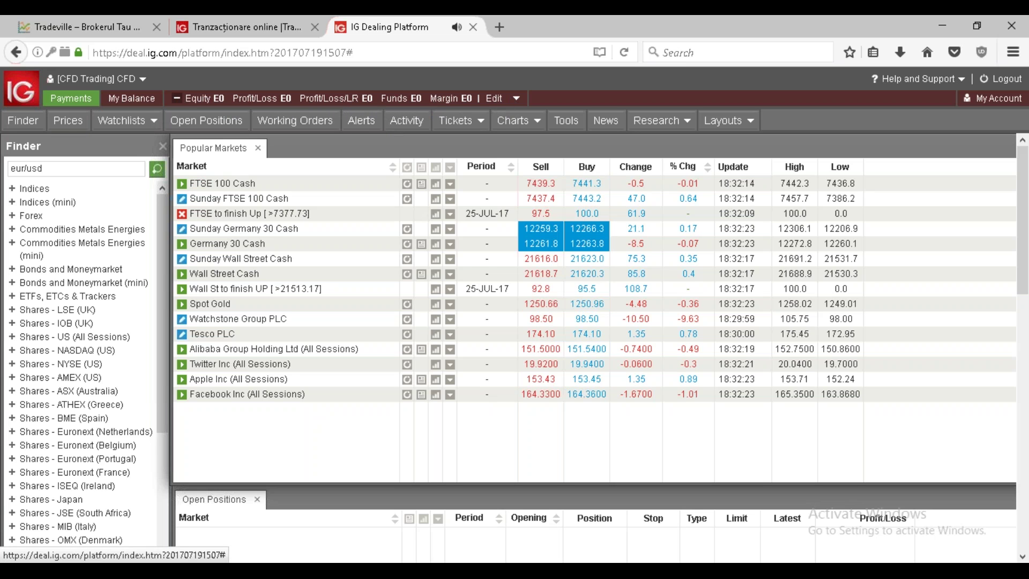
Step: Open the account's payments area to view the deposit methods, and request the Card / Bank Details and Deposit Funds pages
left_click(70, 99)
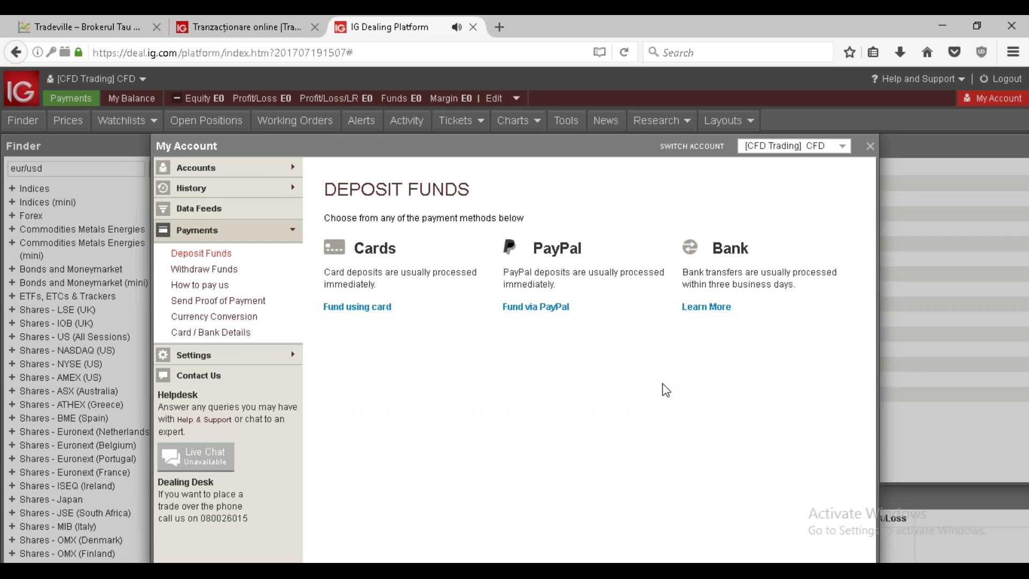
left_click(213, 335)
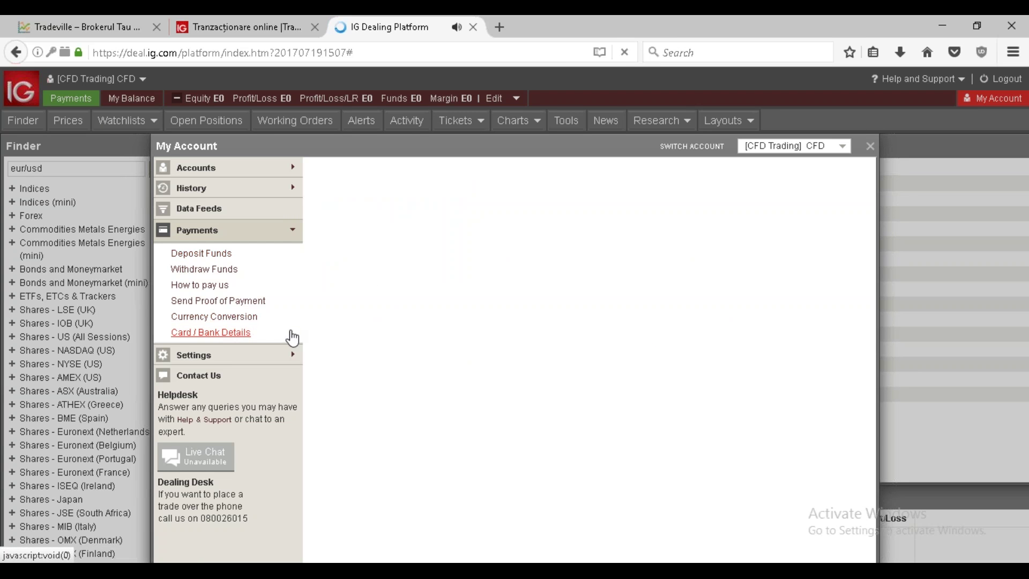
left_click(203, 255)
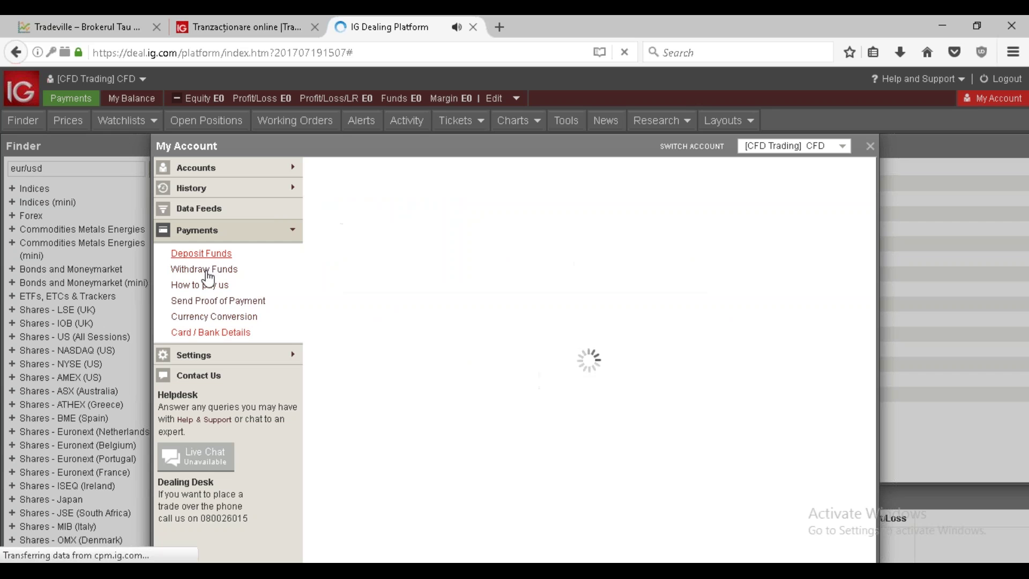
Step: Open the How to pay us page and read the bank transfer, debit card and credit card payment instructions
left_click(206, 289)
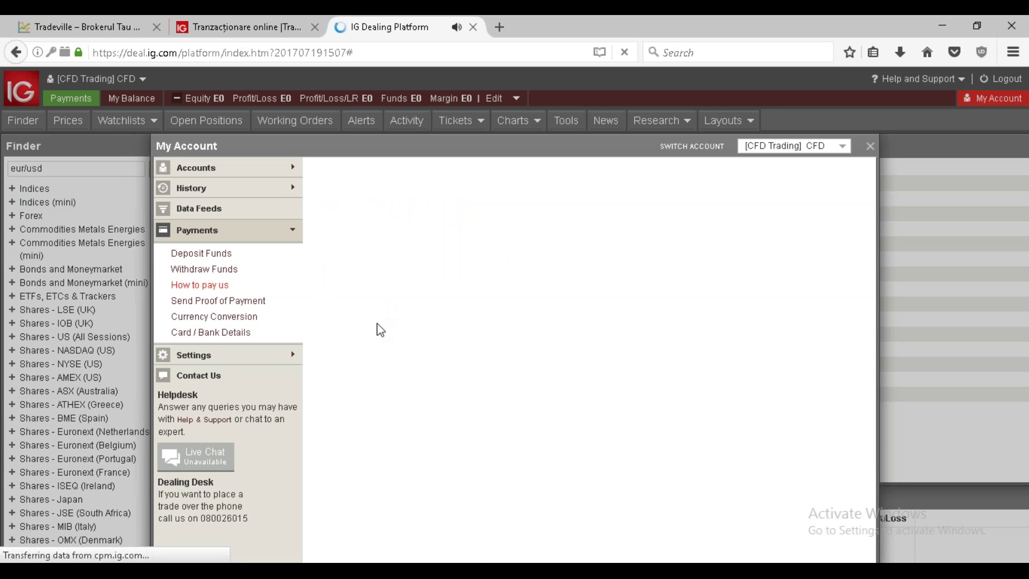
scroll(454, 372, "down", 3)
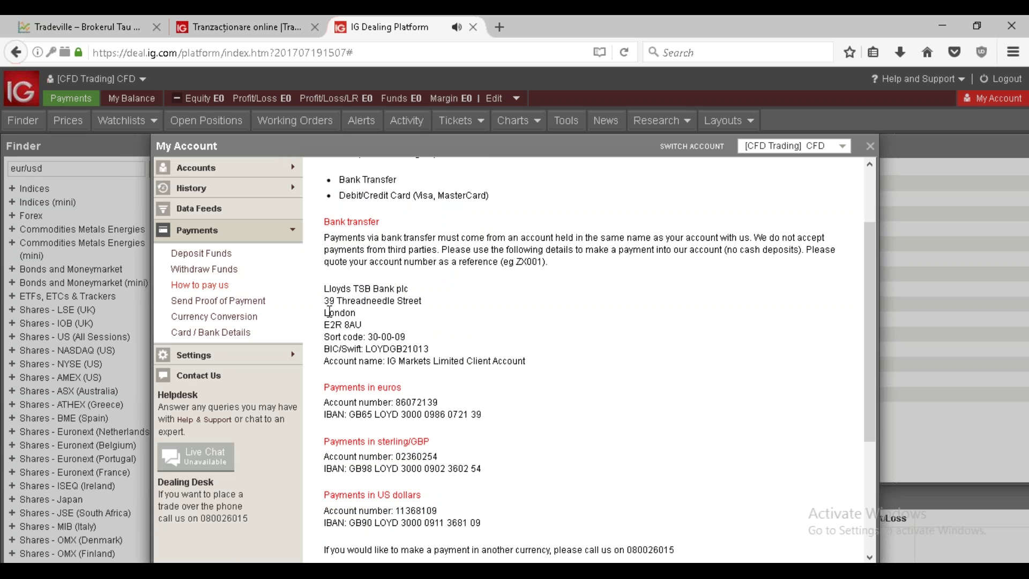
scroll(370, 332, "down", 6)
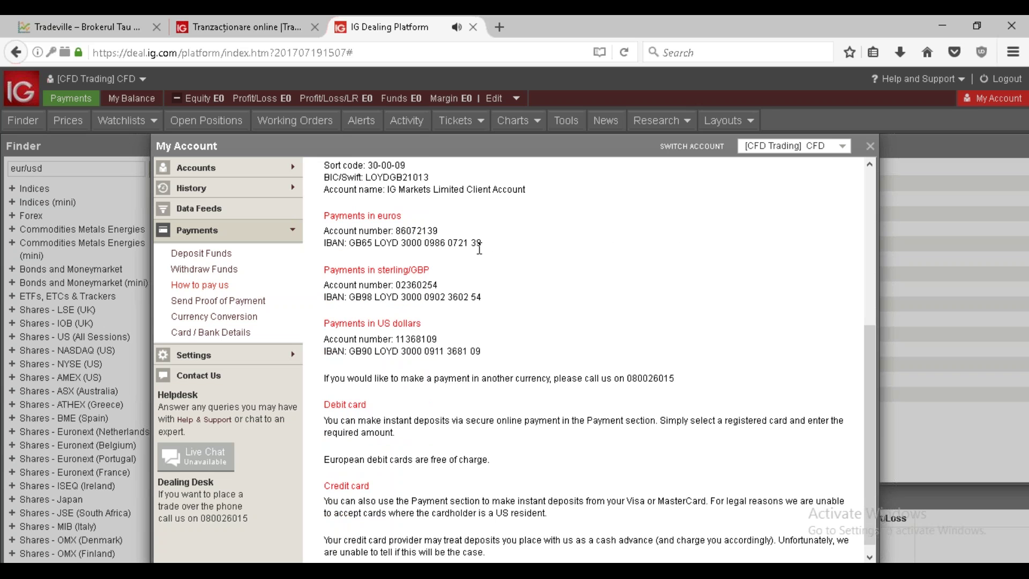
scroll(461, 373, "down", 1)
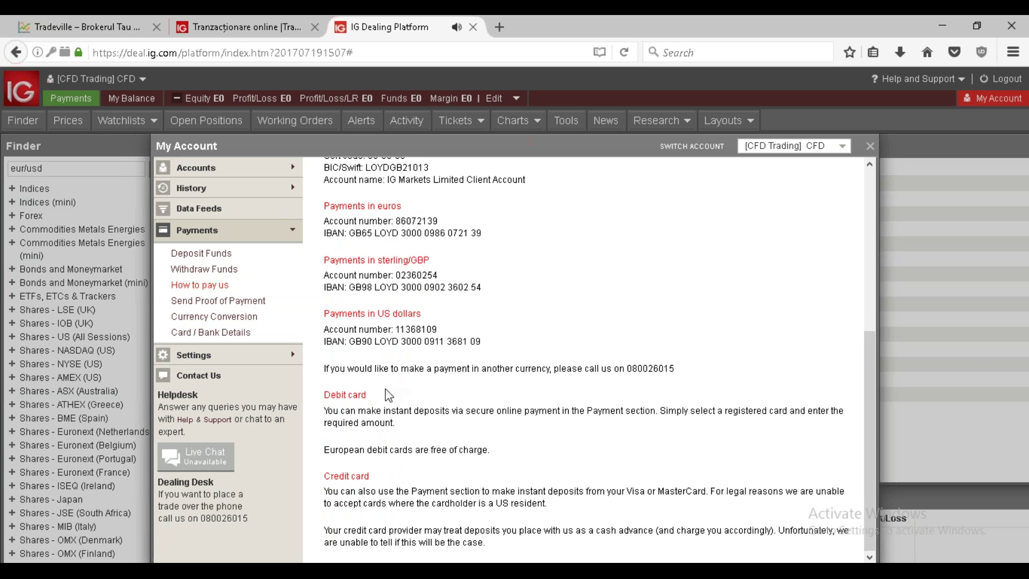
scroll(376, 386, "up", 8)
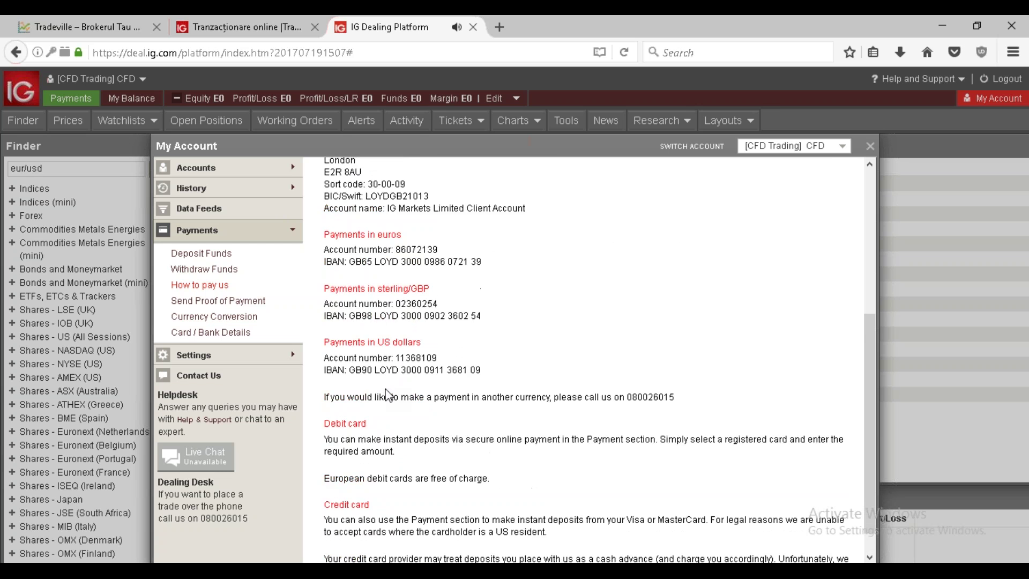
Step: View the Withdraw Funds options, and review the account balances and automatic conversion settings on the Currency Conversion page
left_click(223, 270)
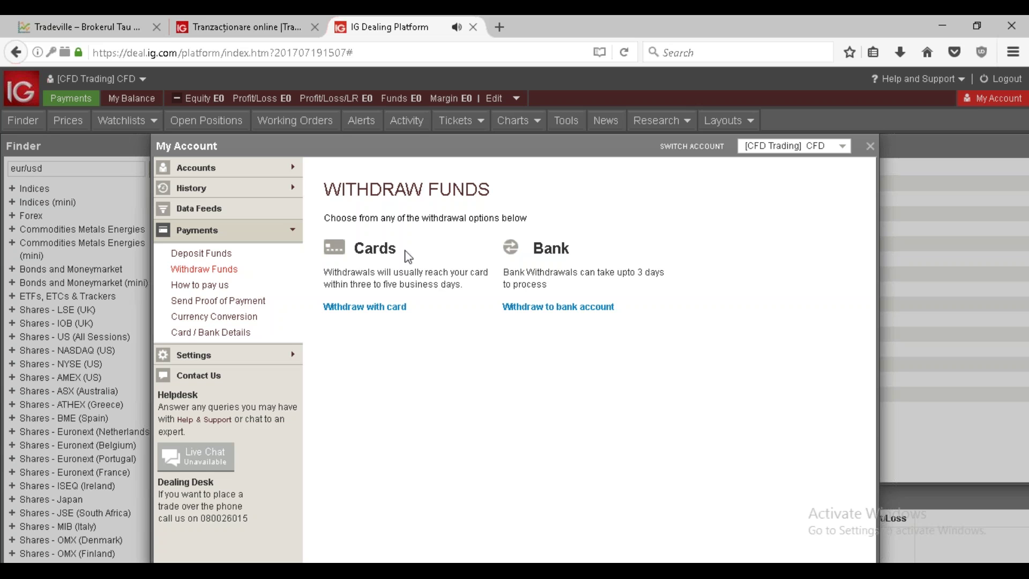
left_click(217, 320)
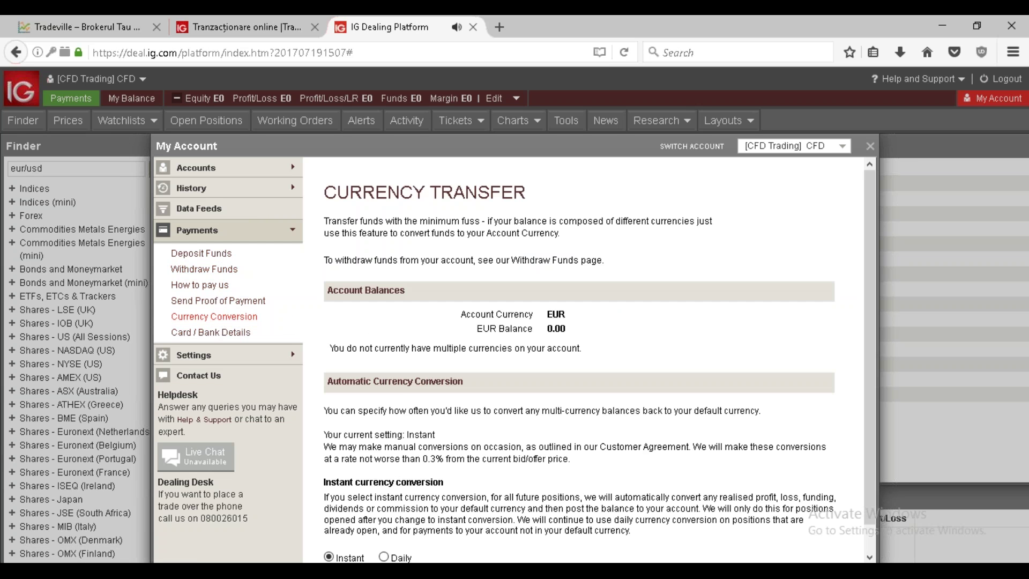
scroll(475, 334, "down", 1)
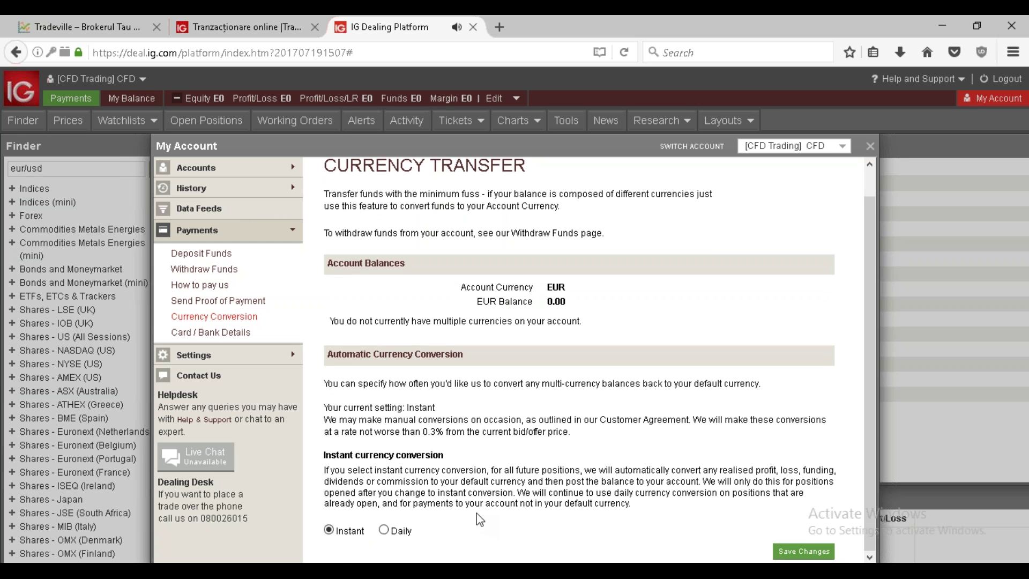
scroll(477, 513, "up", 1)
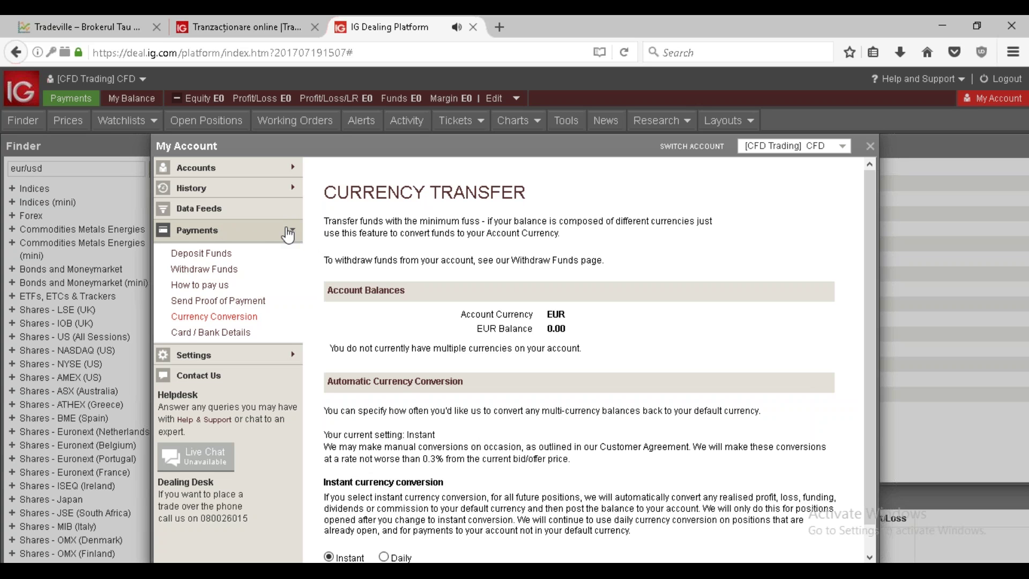
Step: View the Transactions history page with its reporting period and transaction type options, and open the Statements page
left_click(230, 188)
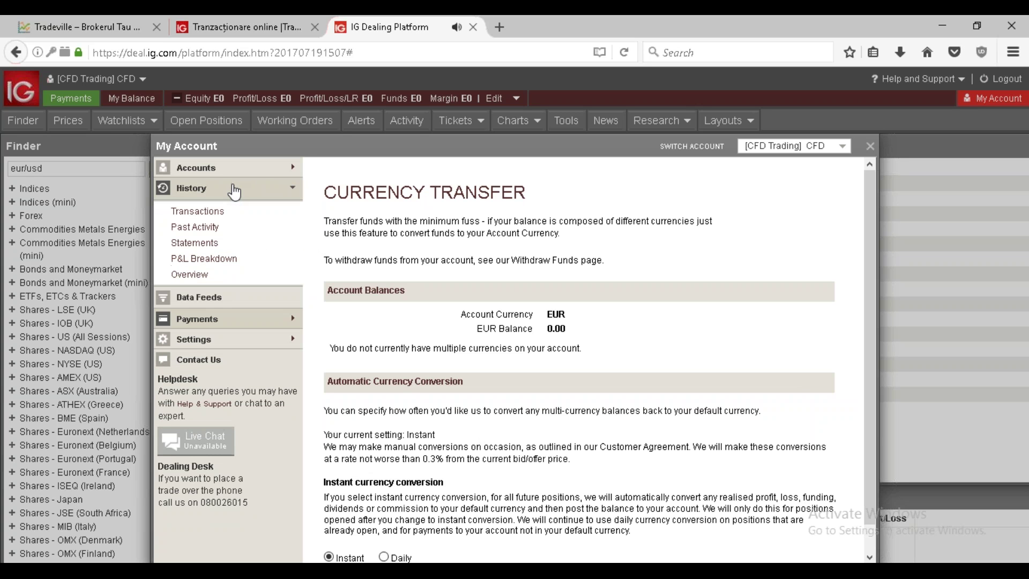
left_click(207, 214)
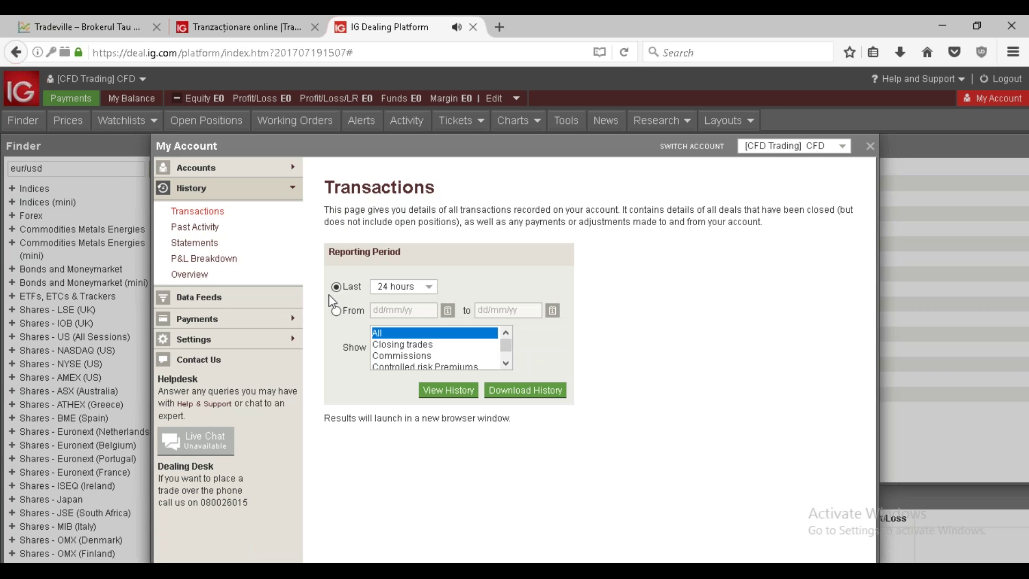
left_click(389, 288)
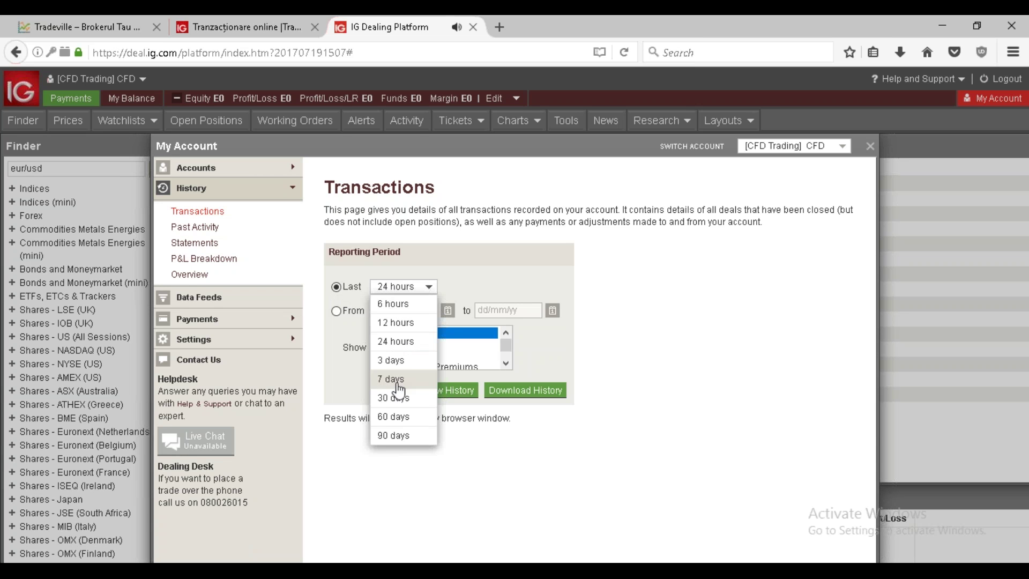
left_click(343, 326)
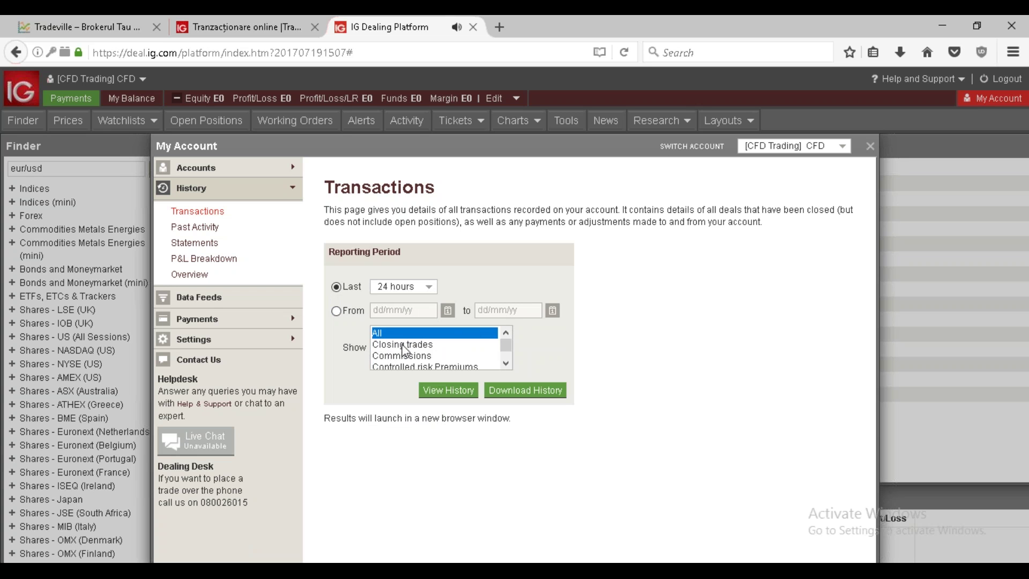
mouse_move(505, 348)
left_mouse_down()
mouse_move(506, 357)
mouse_move(503, 344)
left_mouse_up()
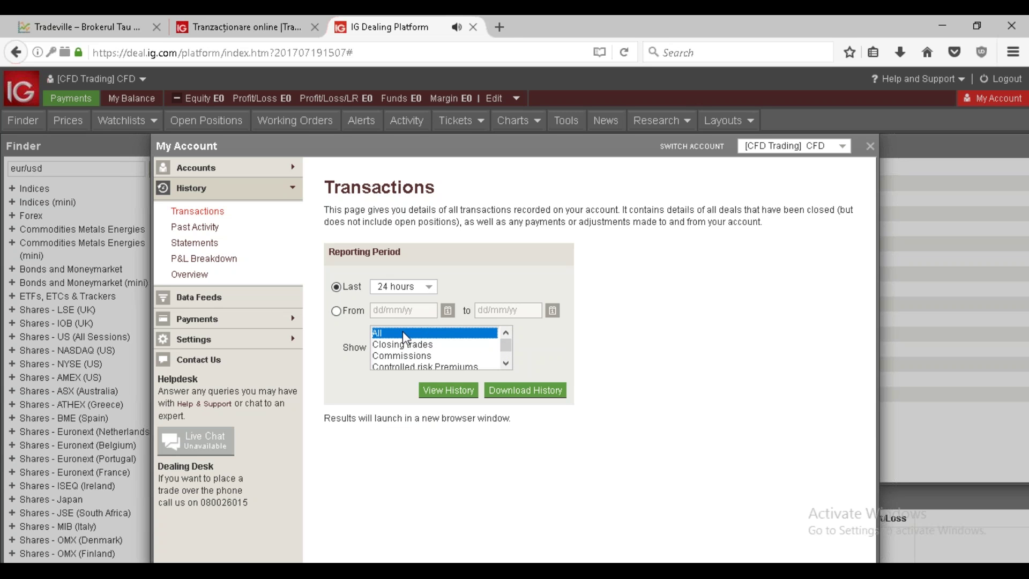
scroll(403, 357, "down", 2)
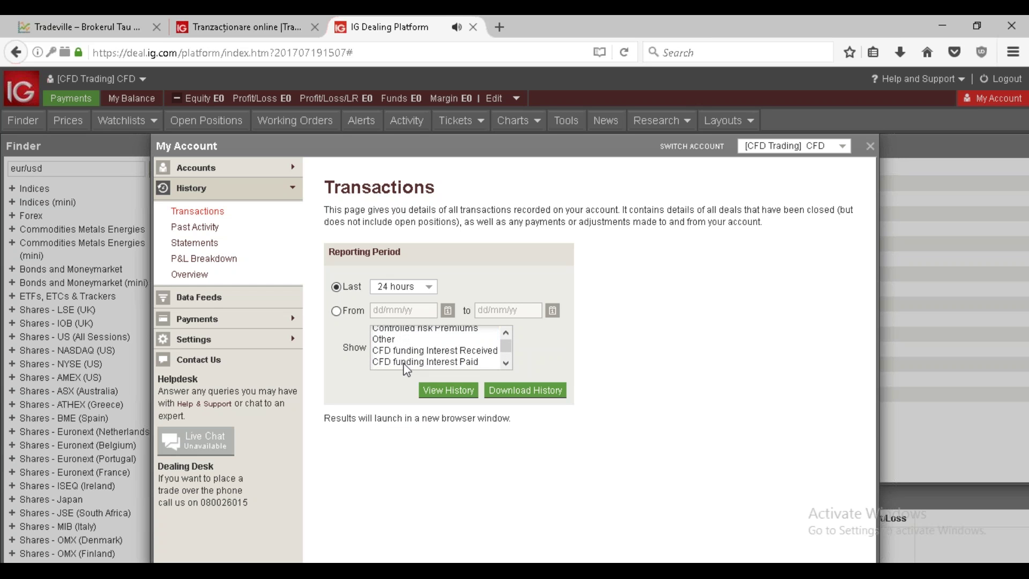
scroll(404, 365, "down", 5)
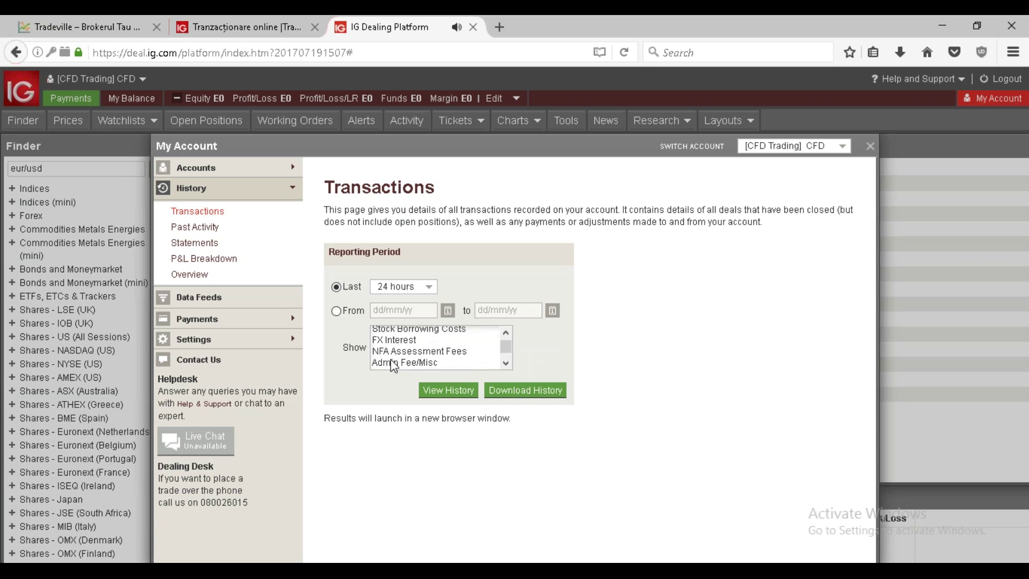
left_click(207, 244)
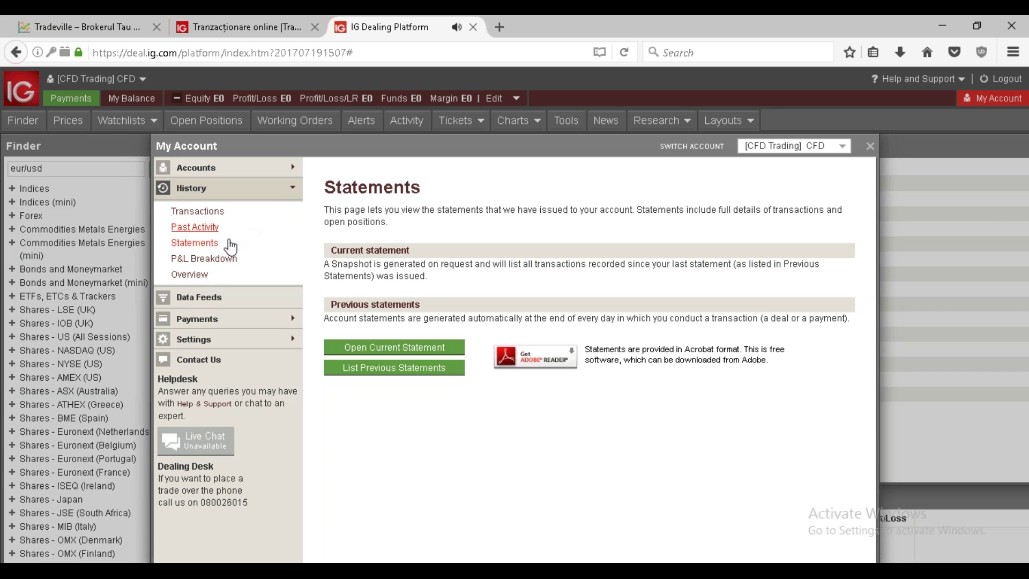
Step: Open the Data Feeds page and review the default feeds, Level 1 fees, rebate levels and monthly totals for each shares exchange
left_click(214, 302)
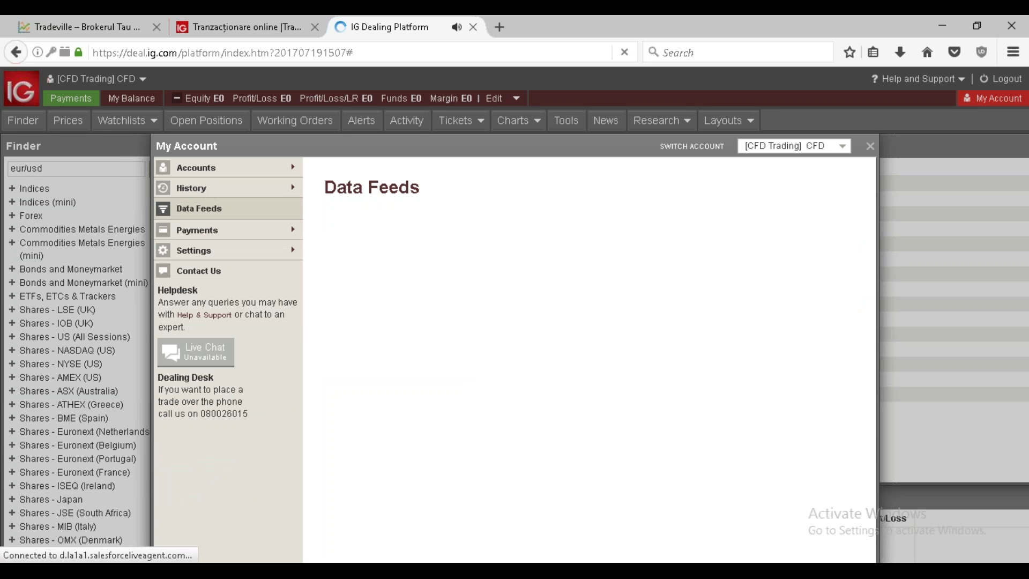
scroll(311, 304, "down", 3)
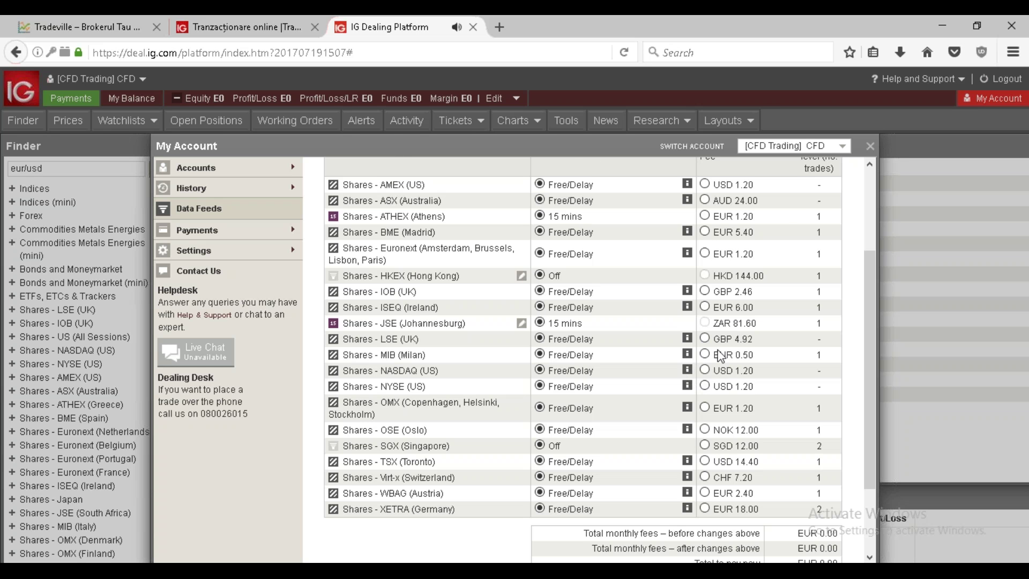
scroll(720, 356, "up", 2)
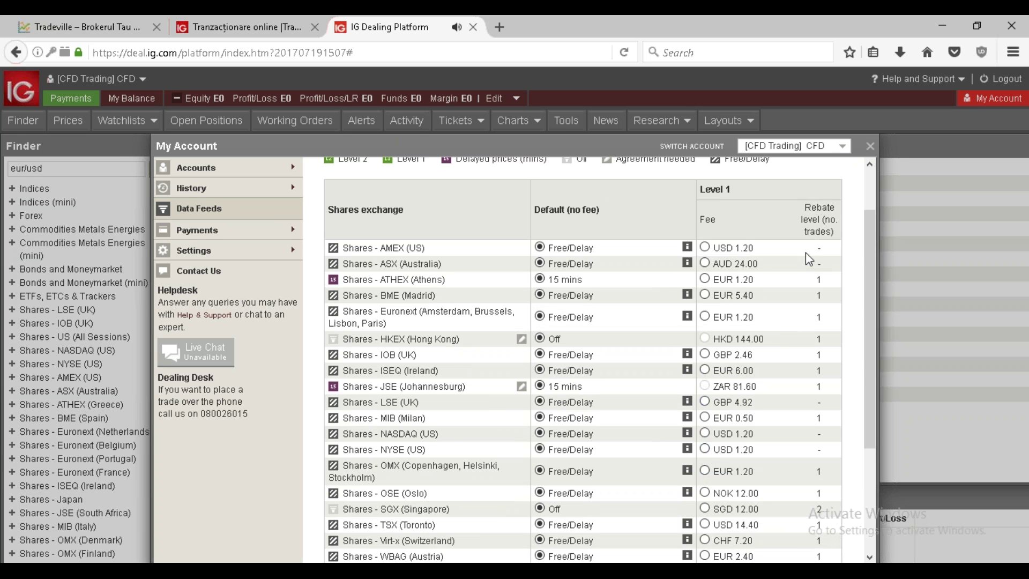
scroll(843, 290, "down", 5)
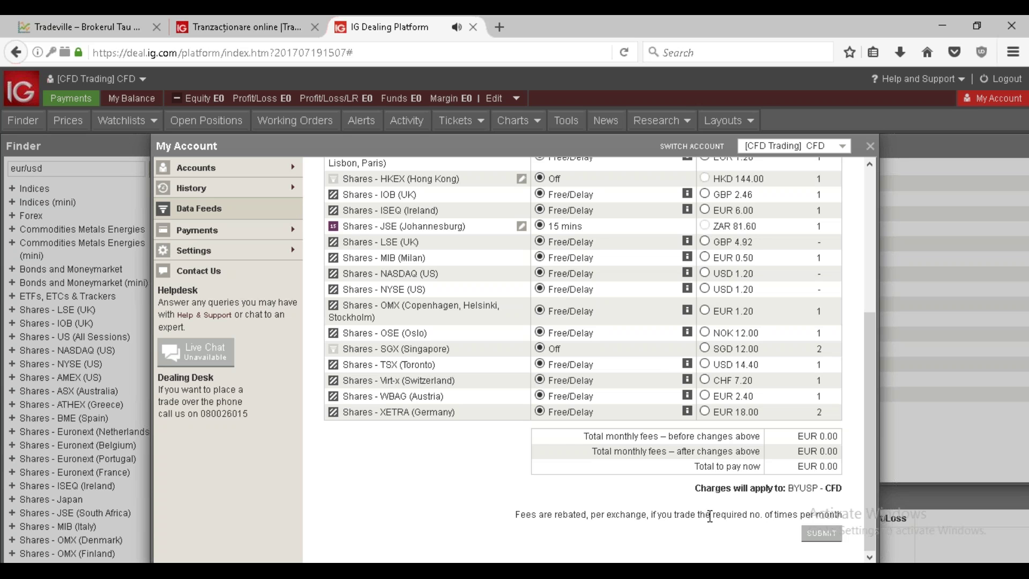
scroll(541, 418, "up", 1)
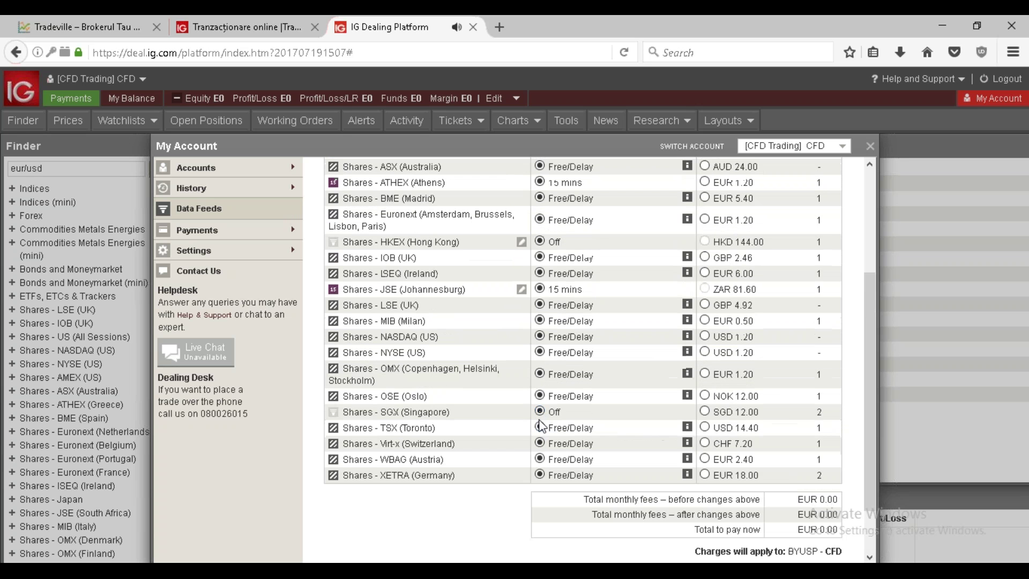
scroll(541, 435, "up", 1)
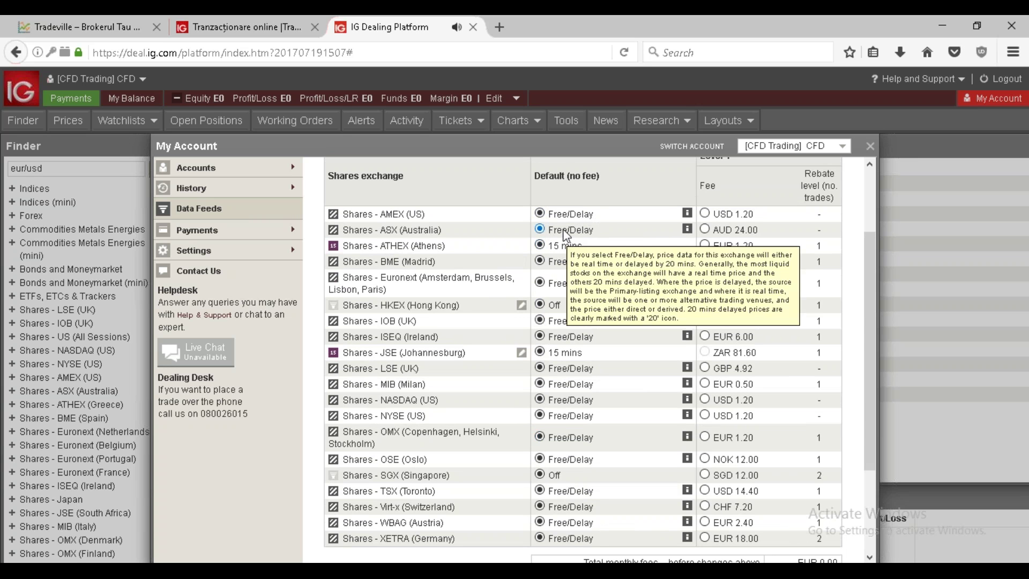
scroll(560, 260, "down", 3)
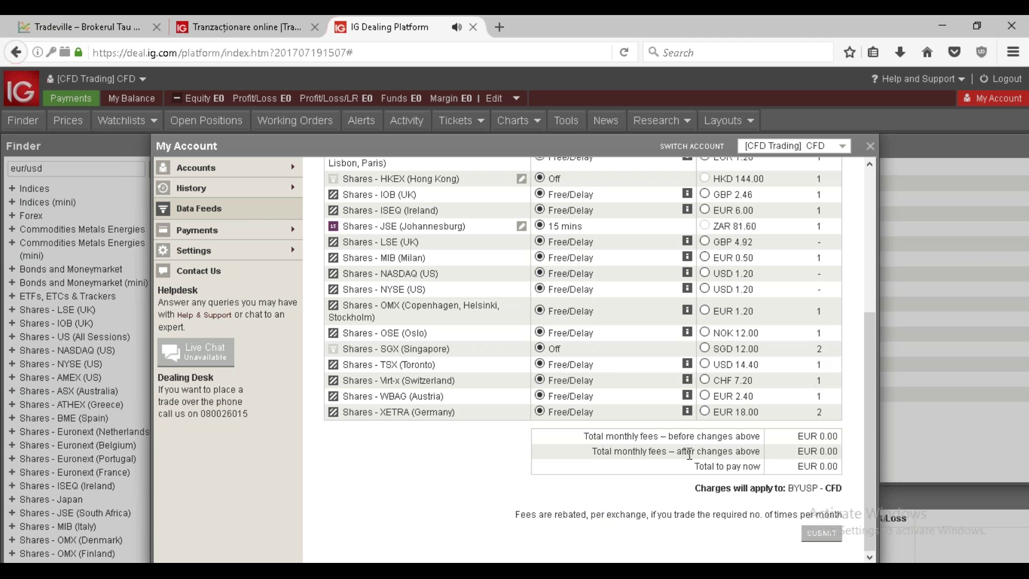
Step: Open the account Preferences and read through the ProRealTime, ProOrder, Trailing Stops and One-click Dealing settings
left_click(196, 252)
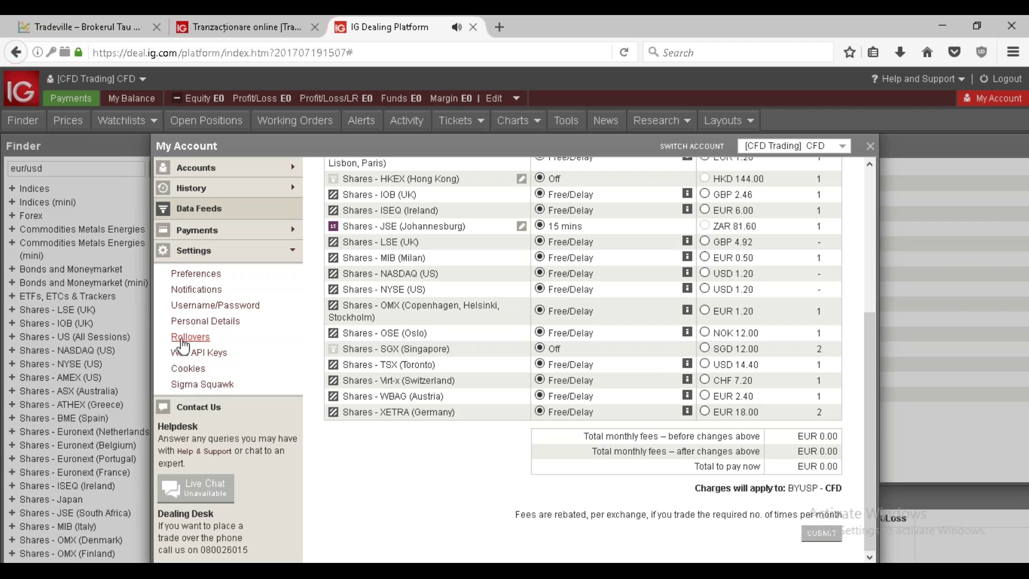
left_click(193, 275)
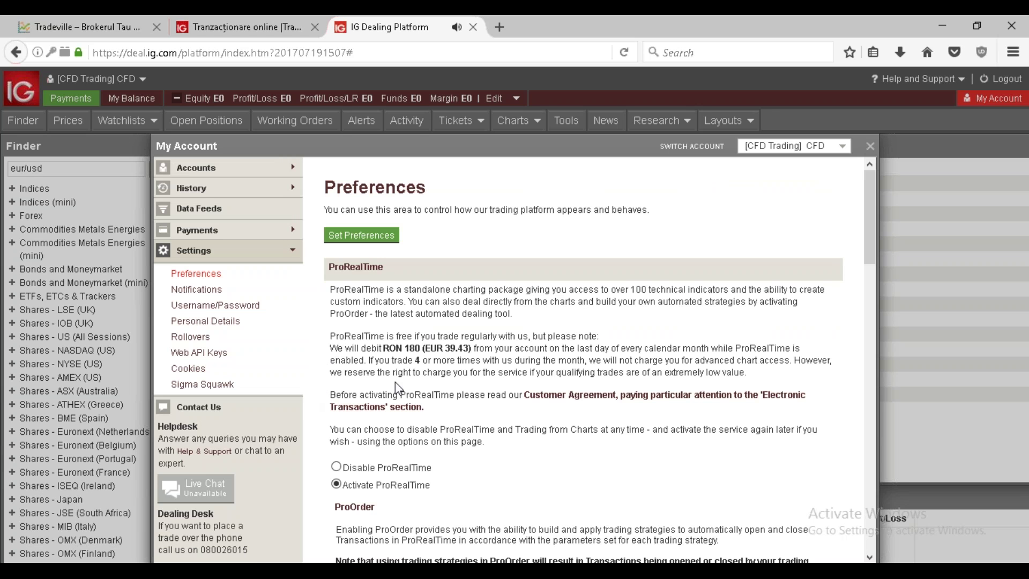
scroll(397, 390, "down", 1)
scroll(346, 424, "down", 1)
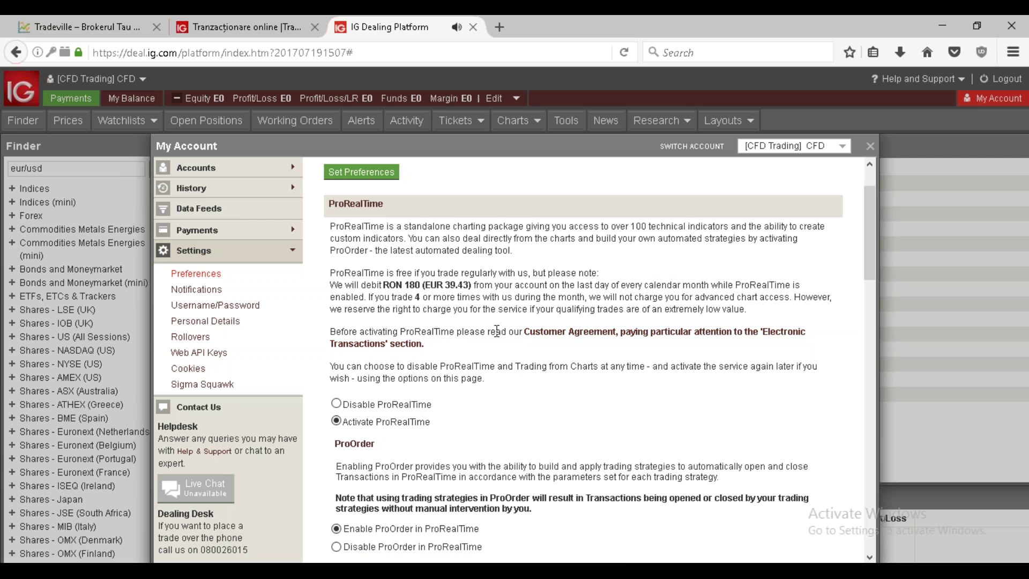
scroll(343, 365, "down", 3)
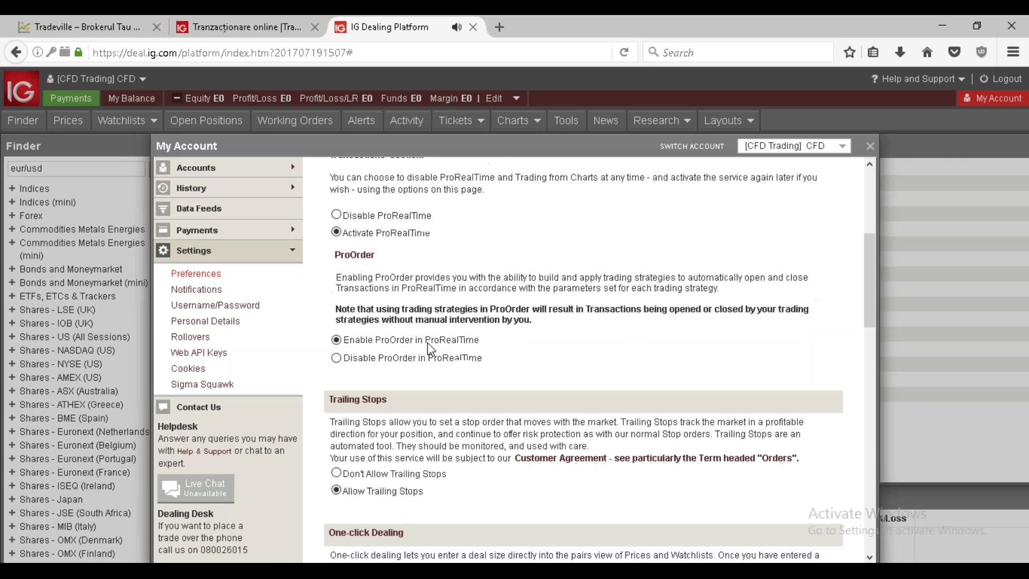
scroll(343, 369, "down", 3)
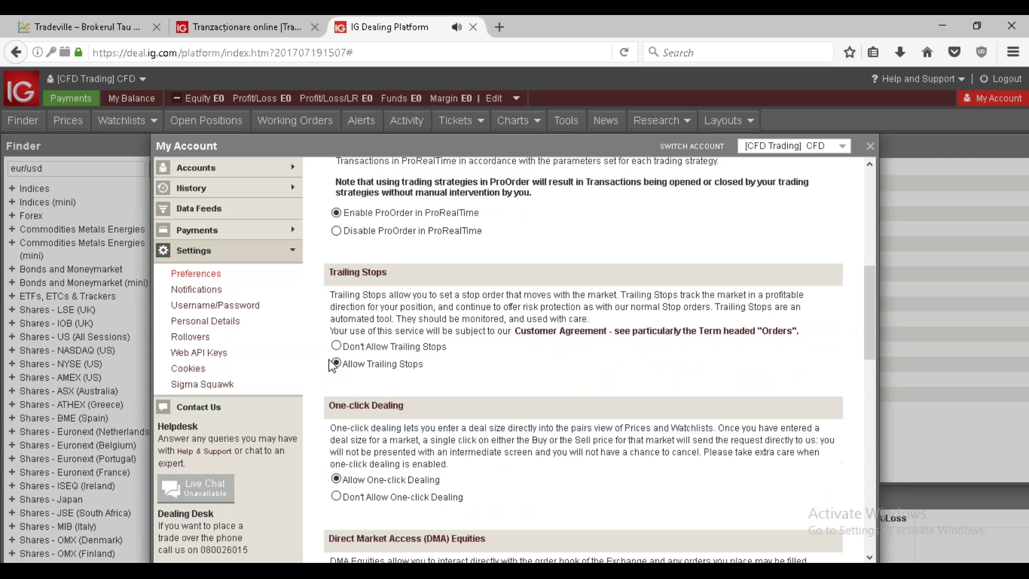
scroll(330, 364, "down", 2)
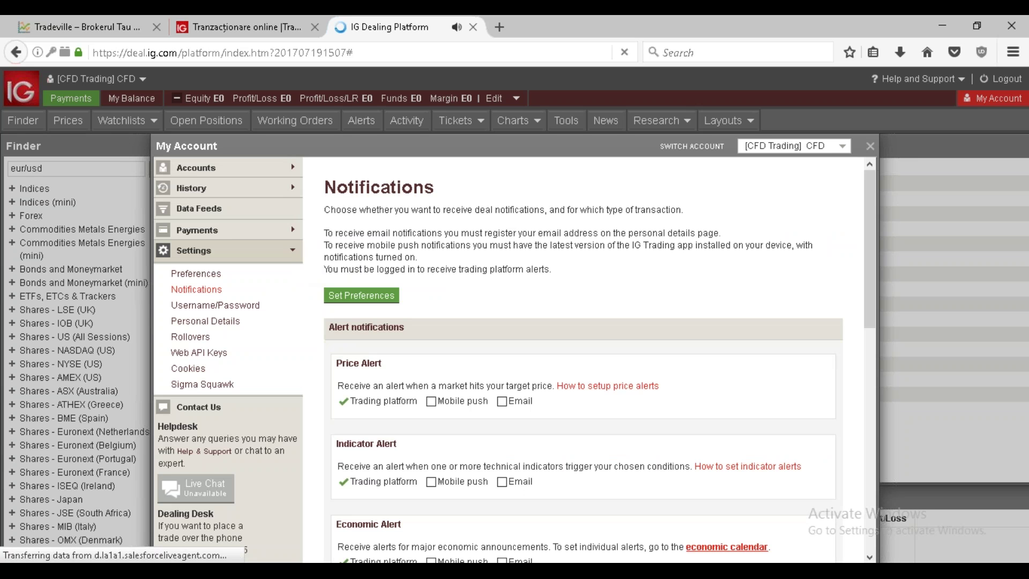
Step: View the alert options on the Notifications page and close the My Account window
mouse_move(871, 195)
left_mouse_down()
mouse_move(844, 406)
mouse_move(870, 179)
left_mouse_up()
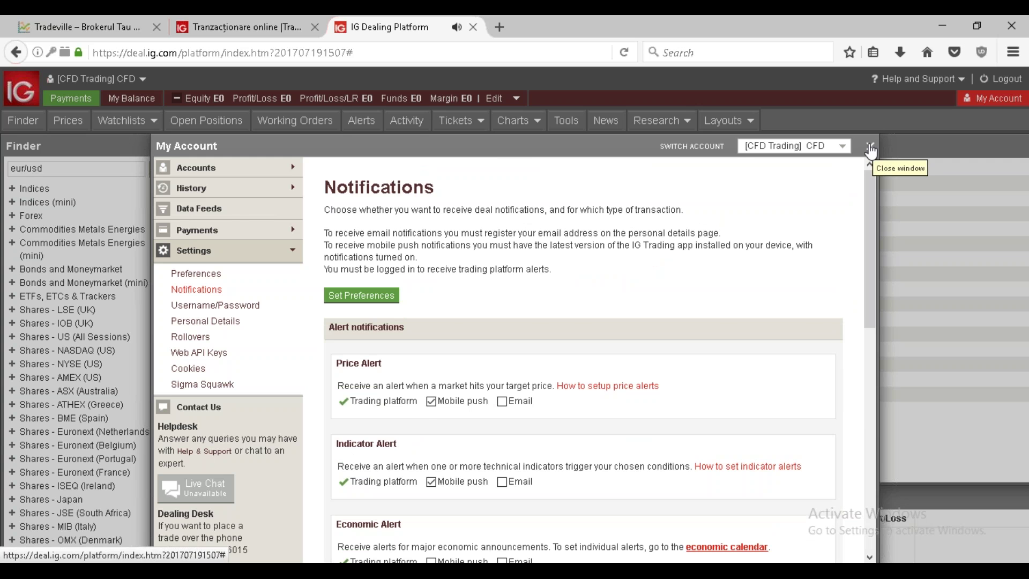
left_click(871, 148)
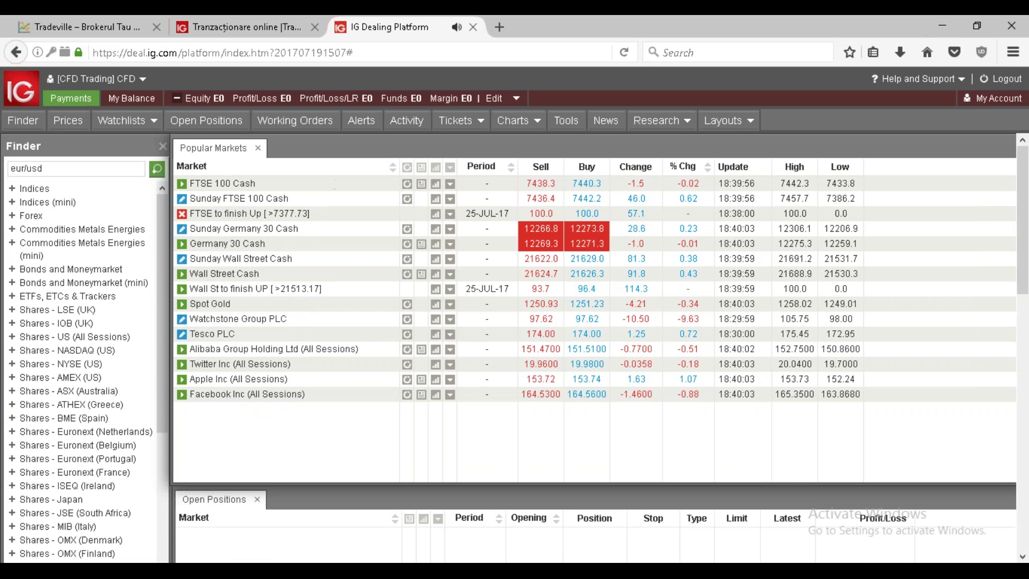
Step: Switch to the TradeVille website, open its free CFD and Forex demo account page, and review the registration form and listed advantages
left_click(114, 26)
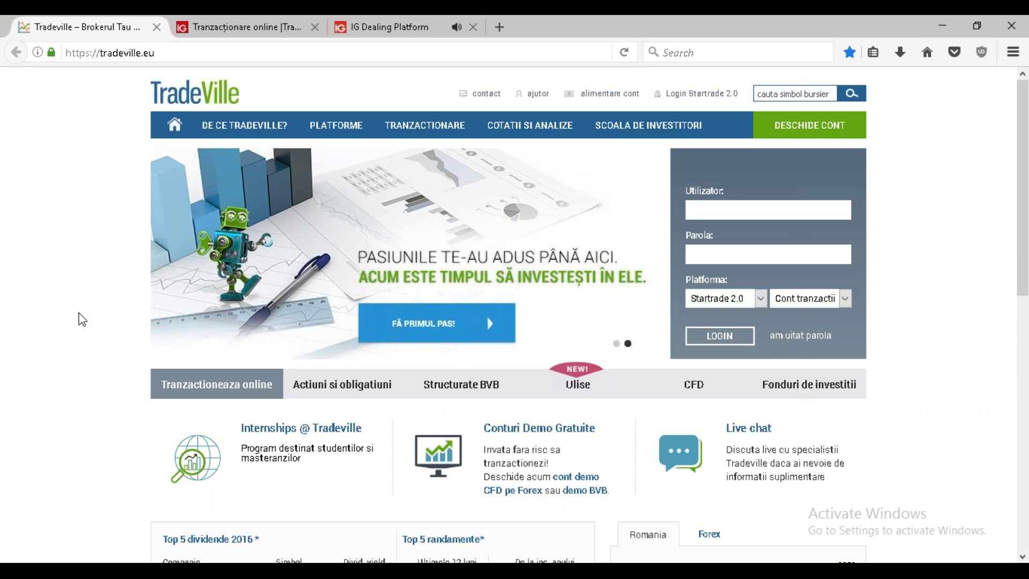
scroll(81, 316, "down", 1)
scroll(81, 320, "down", 1)
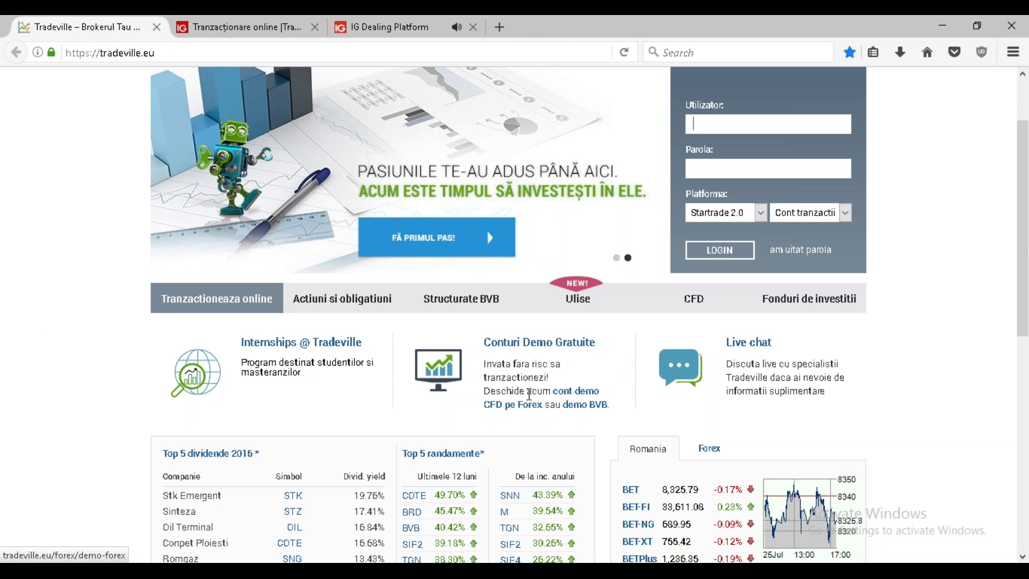
left_click(505, 412)
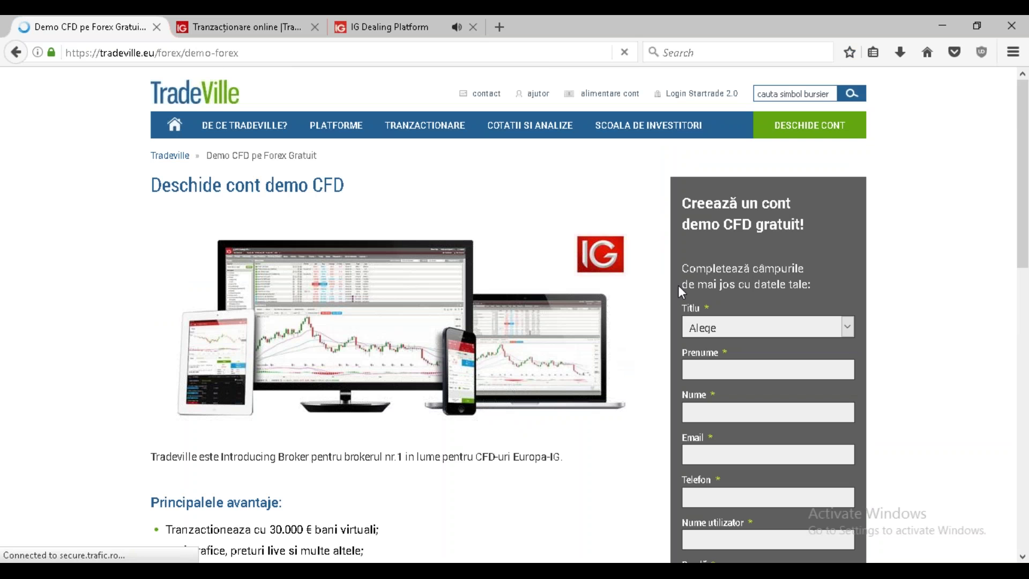
scroll(681, 256, "down", 3)
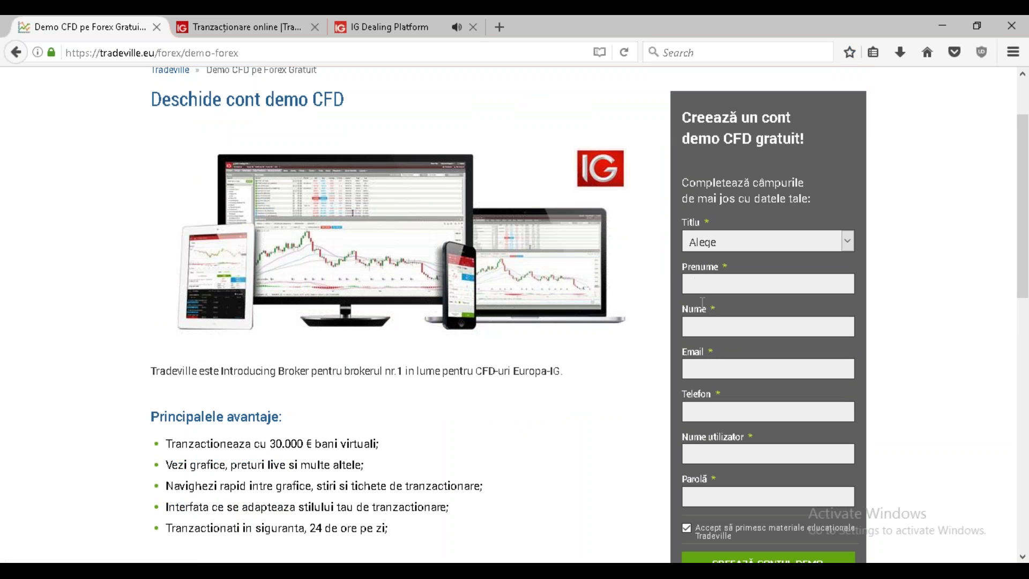
scroll(730, 274, "down", 5)
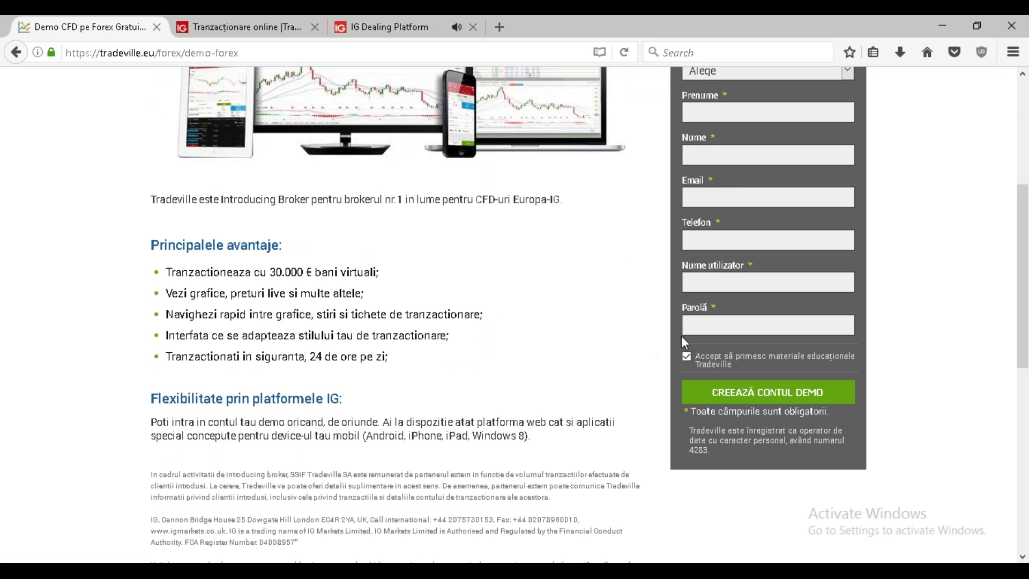
scroll(696, 320, "up", 8)
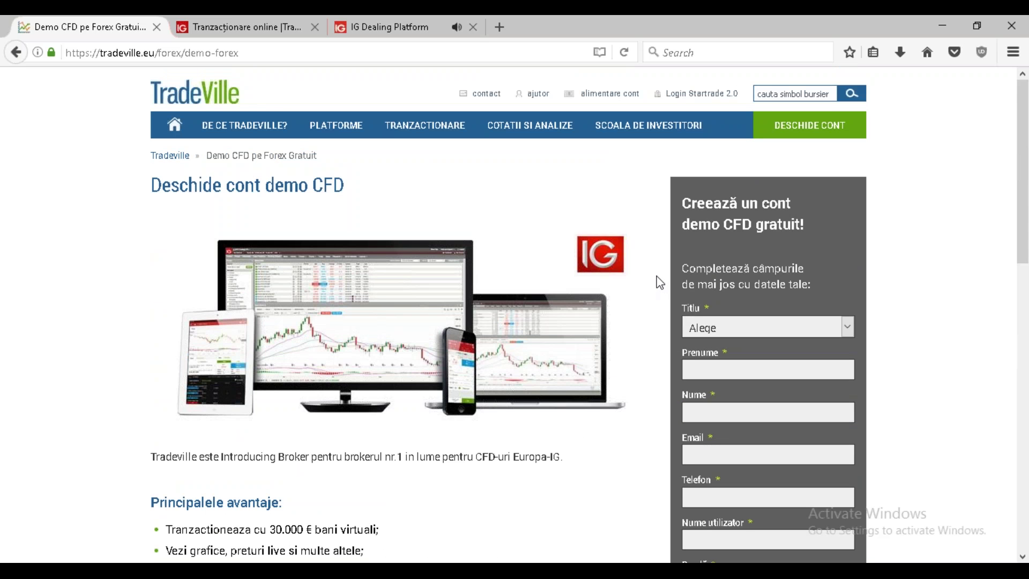
scroll(660, 282, "down", 10)
scroll(660, 282, "up", 10)
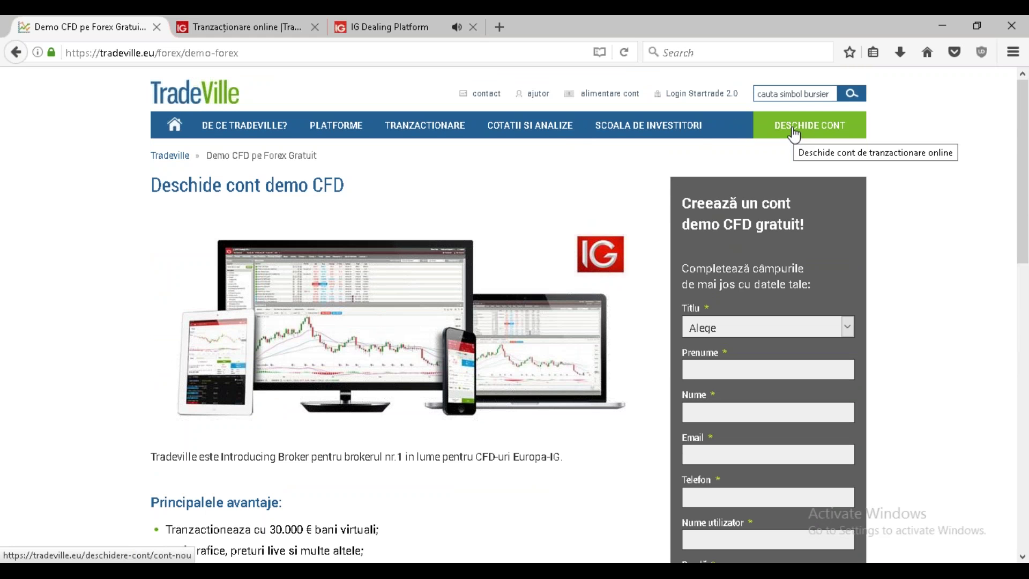
Step: Open TradeVille's account-opening page from its homepage and read the section on opening an IG account for CFD and Forex trading
left_click(212, 102)
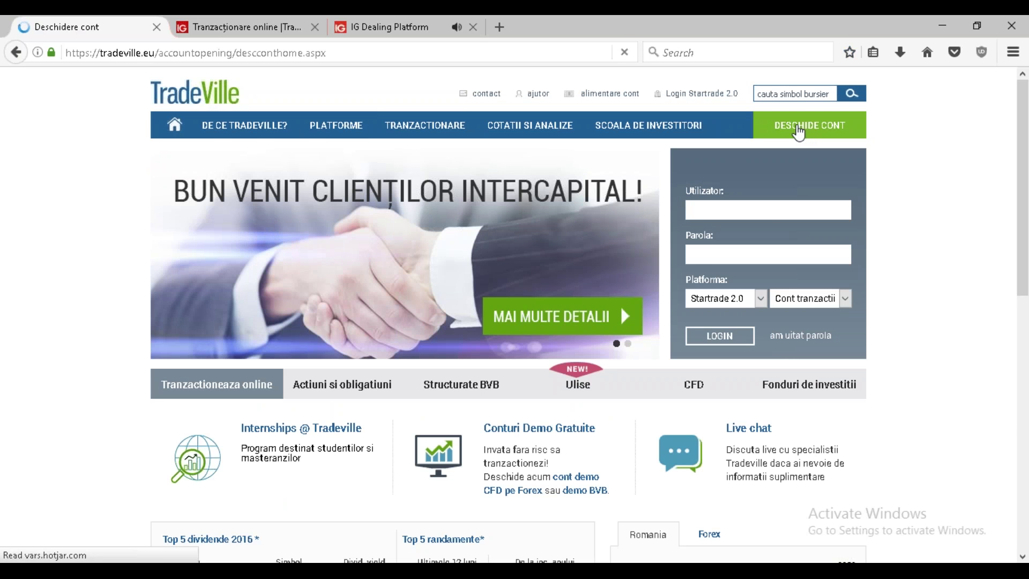
scroll(490, 291, "down", 8)
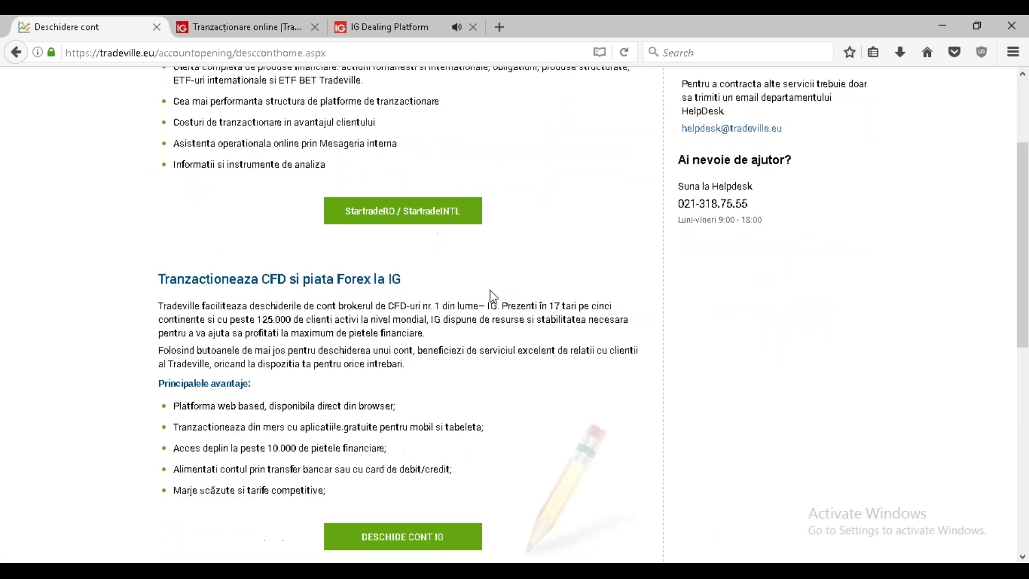
scroll(377, 278, "up", 3)
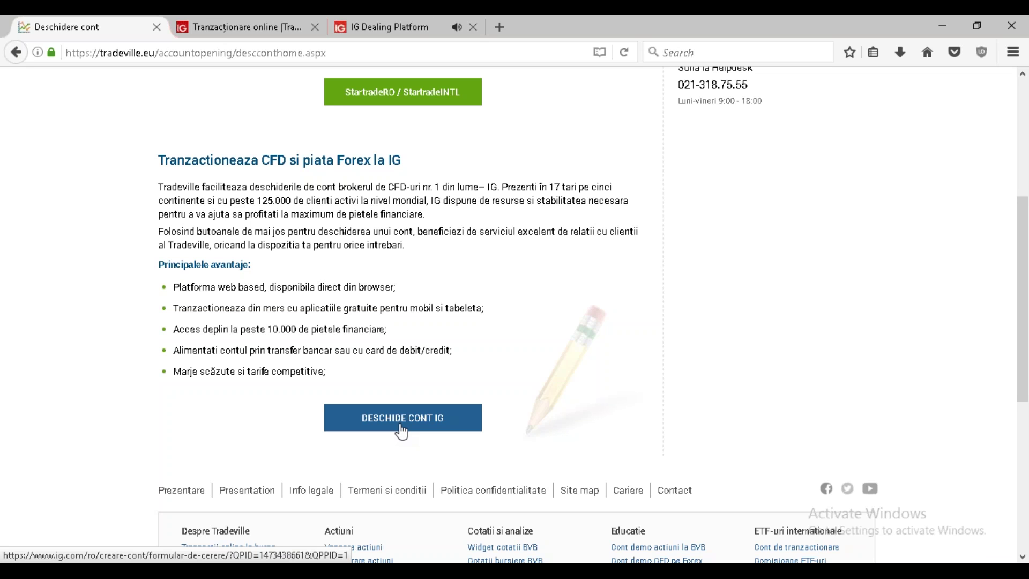
Step: Return to the IG Dealing Platform and view its Popular Markets price list
left_click(412, 29)
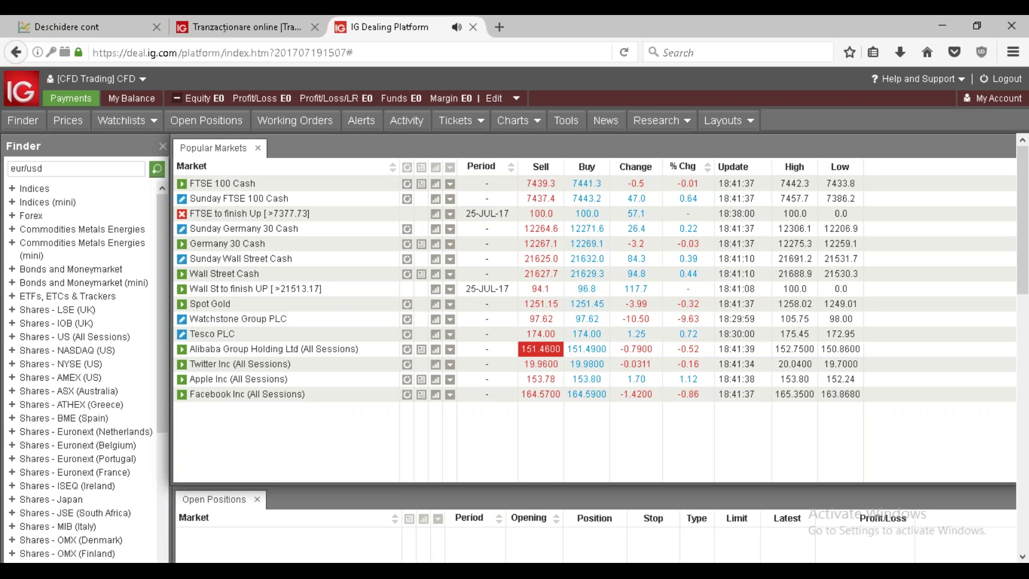
mouse_move(314, 573)
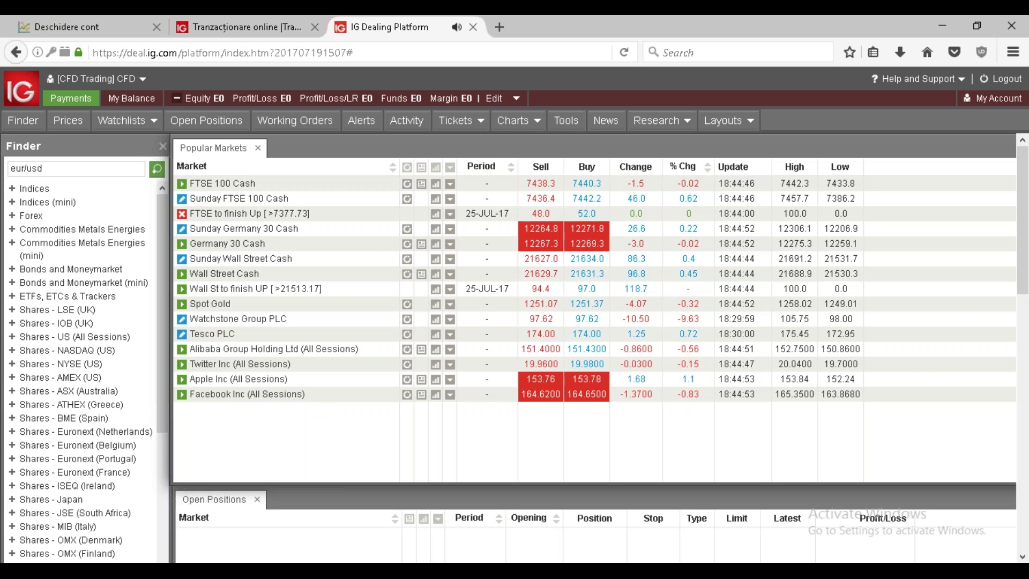
Step: Open ProRealTime from the live account's trading tools and launch version 10.3 of the charting platform
left_click(563, 123)
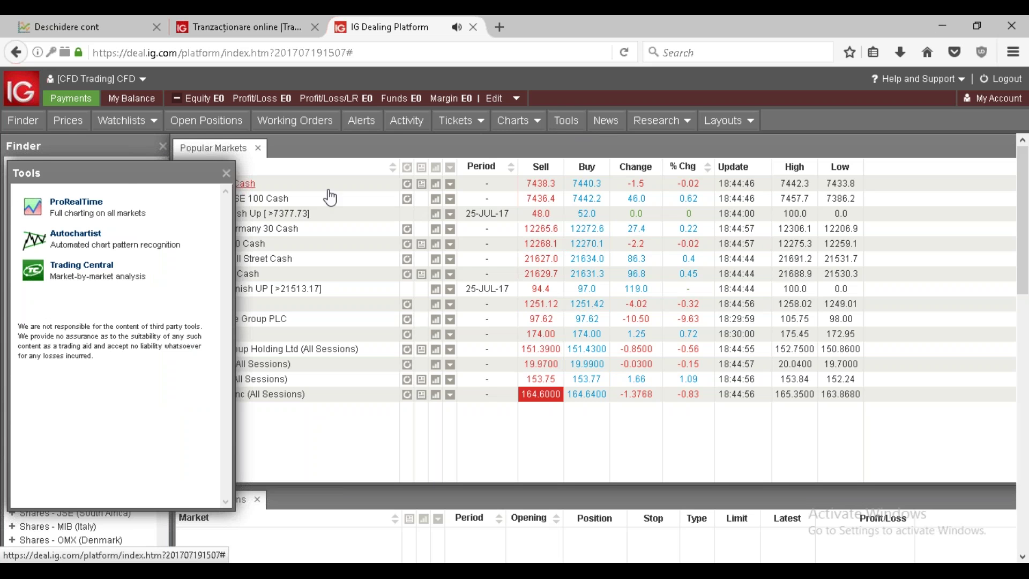
left_click(68, 210)
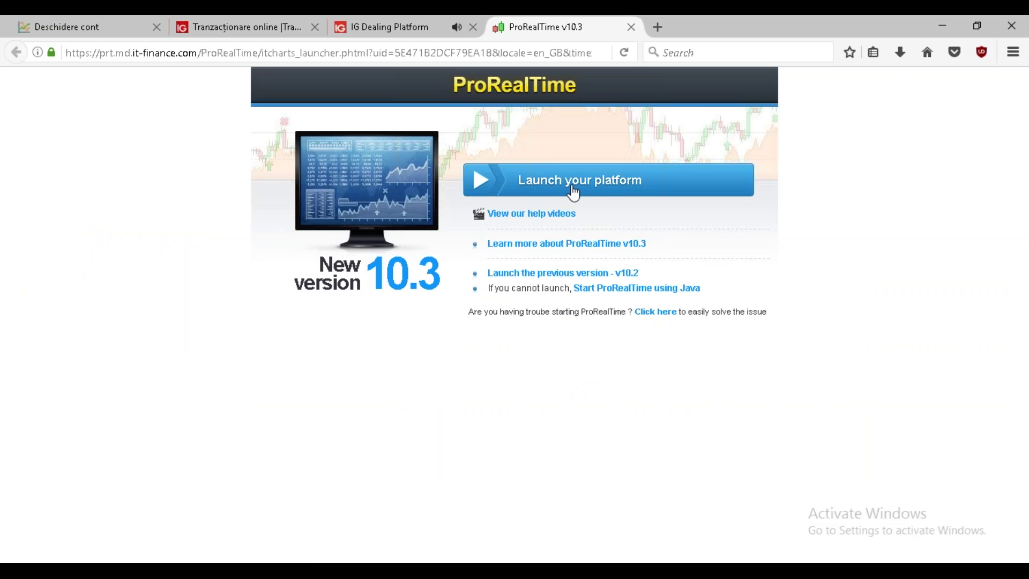
left_click(574, 192)
Step: Switch to the browser window with the IG demo dealing platform and log out of the demo account
left_click(266, 33)
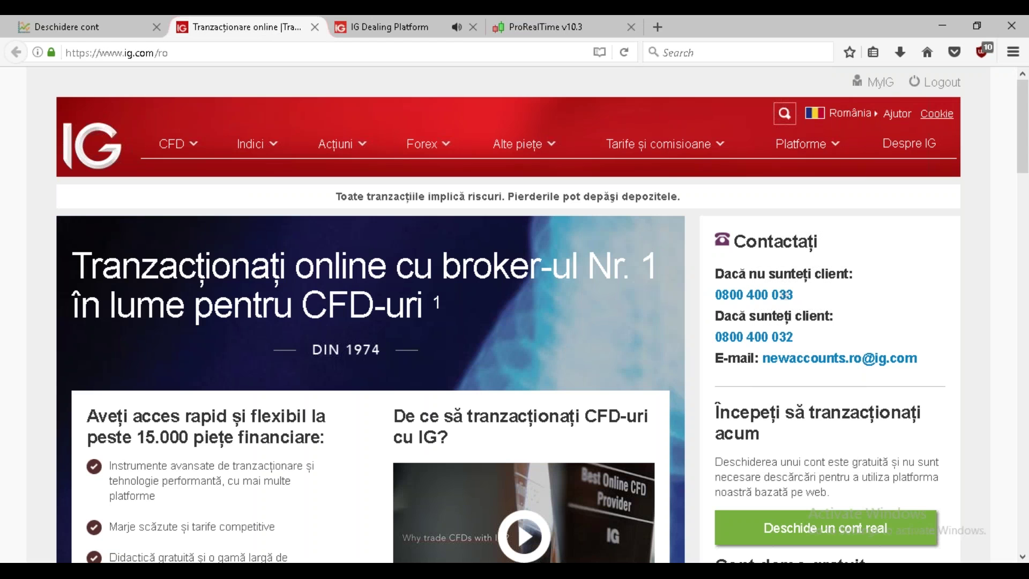
mouse_move(239, 572)
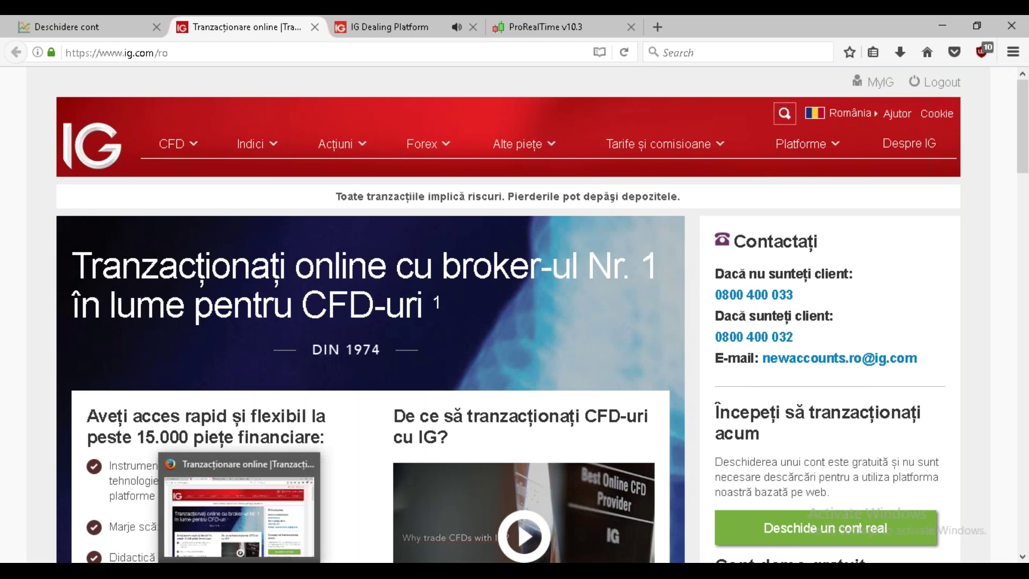
left_click(131, 572)
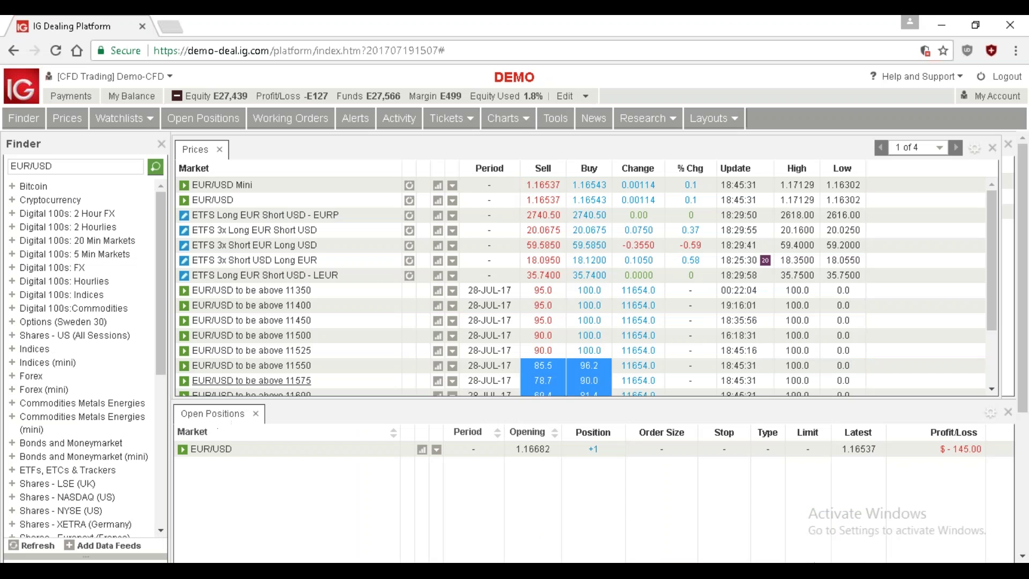
left_click(992, 80)
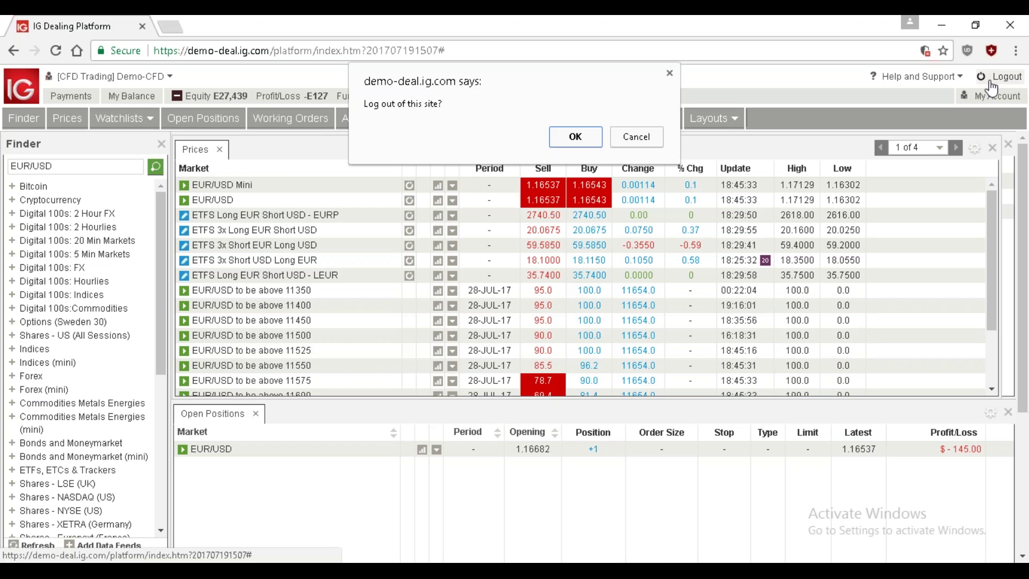
left_click(571, 135)
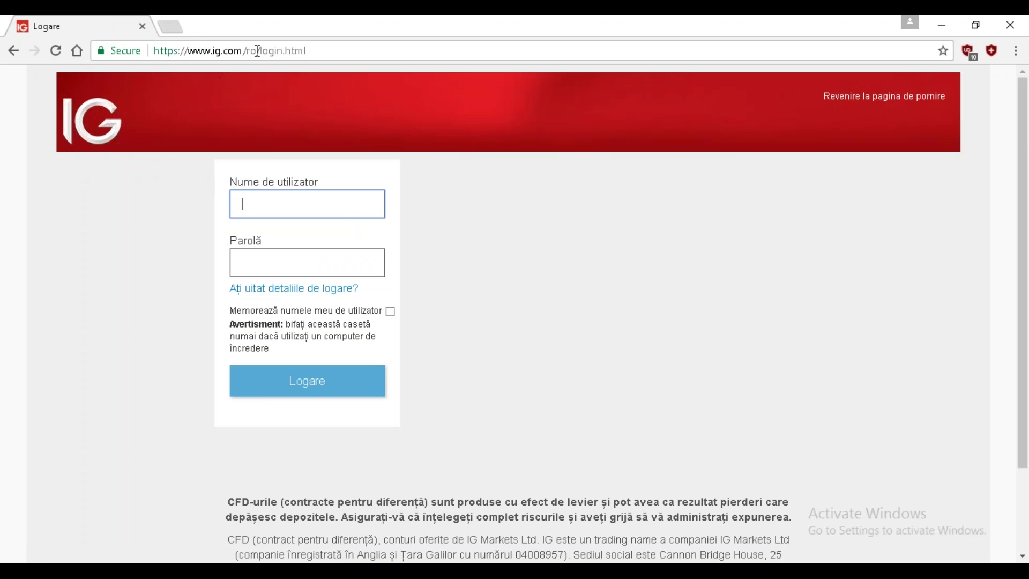
Step: Enter the demo account's username and password on the IG login page and sign in to the My IG dashboard
left_click(132, 115)
left_click(935, 112)
left_click(307, 263)
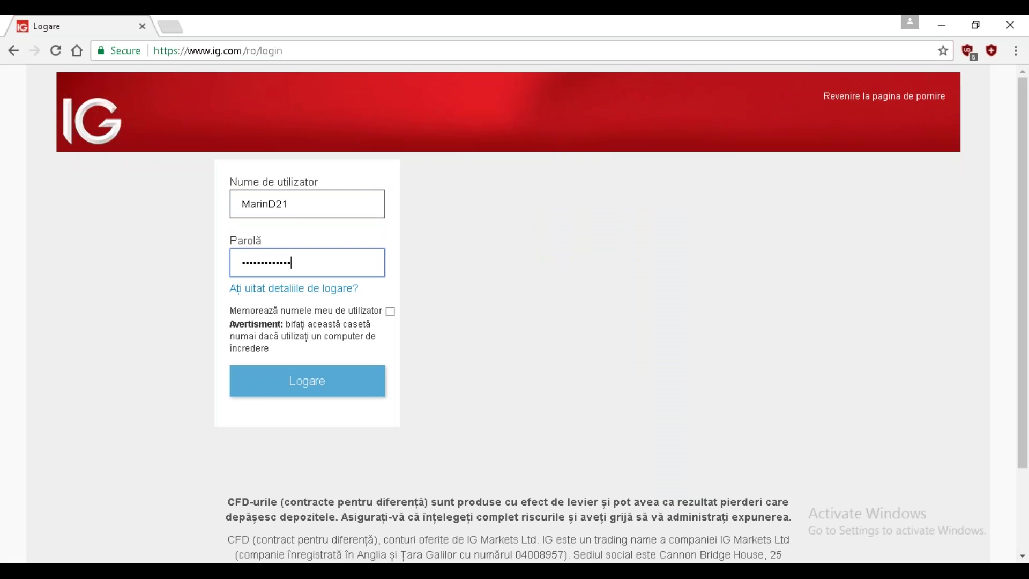
key("Return")
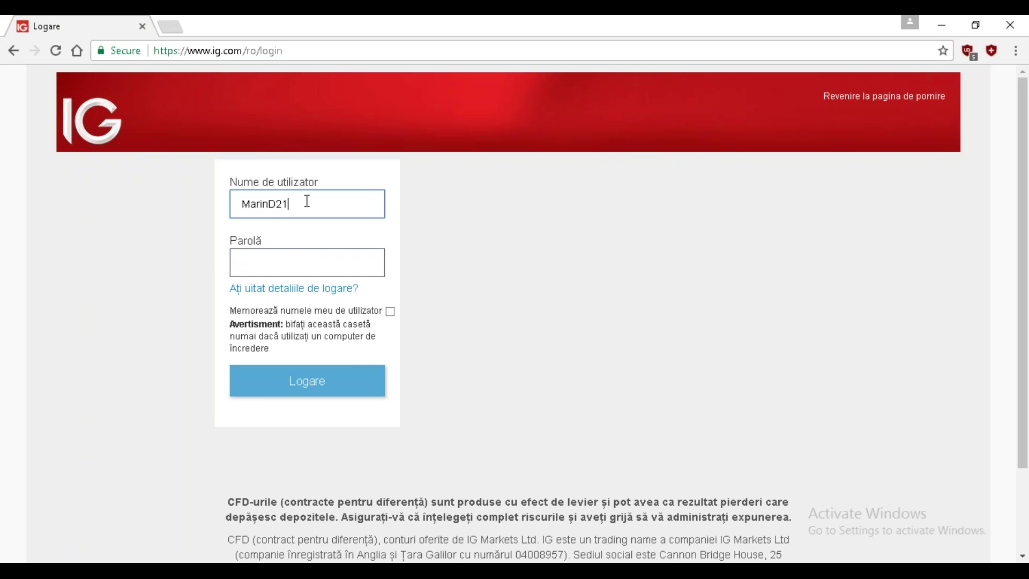
key("Tab")
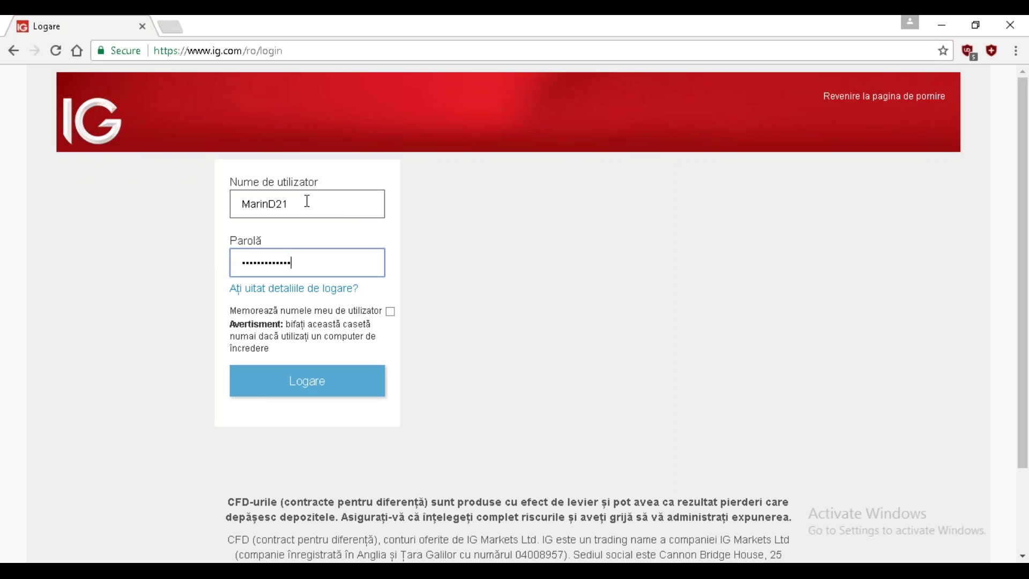
key("Return")
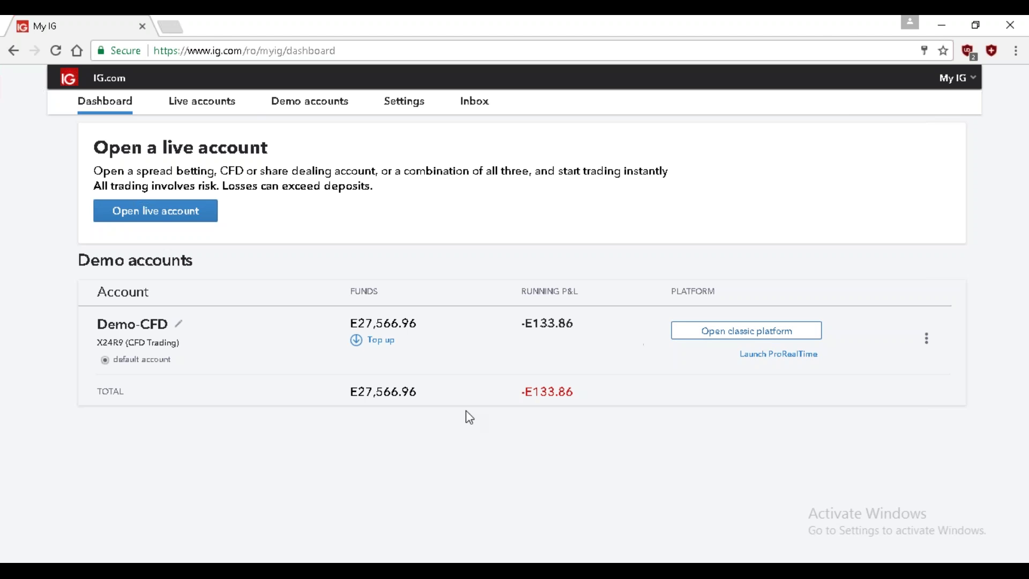
Step: Minimize both browser windows and switch to the ProRealTime Demo platform
left_click(938, 23)
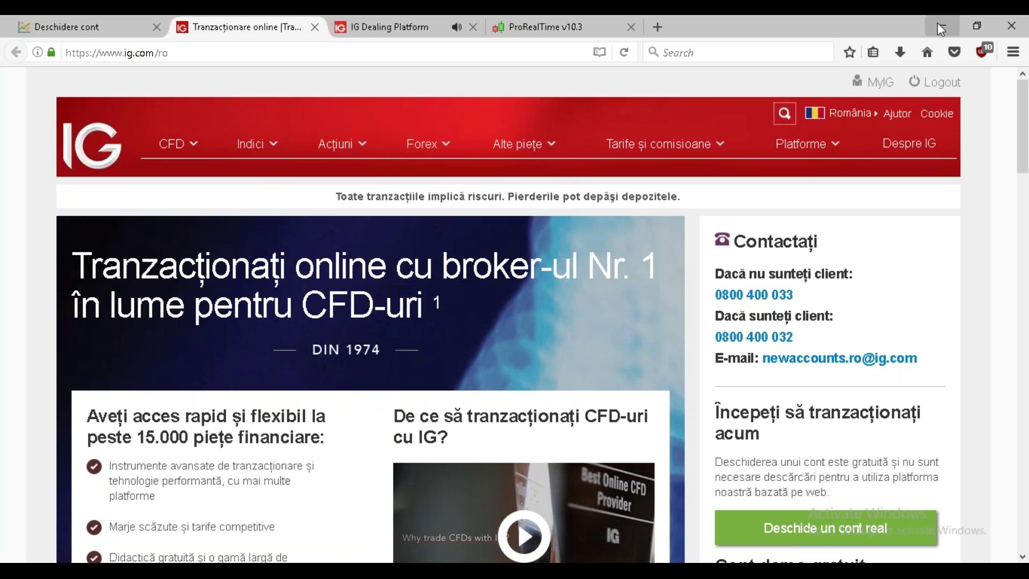
left_click(938, 24)
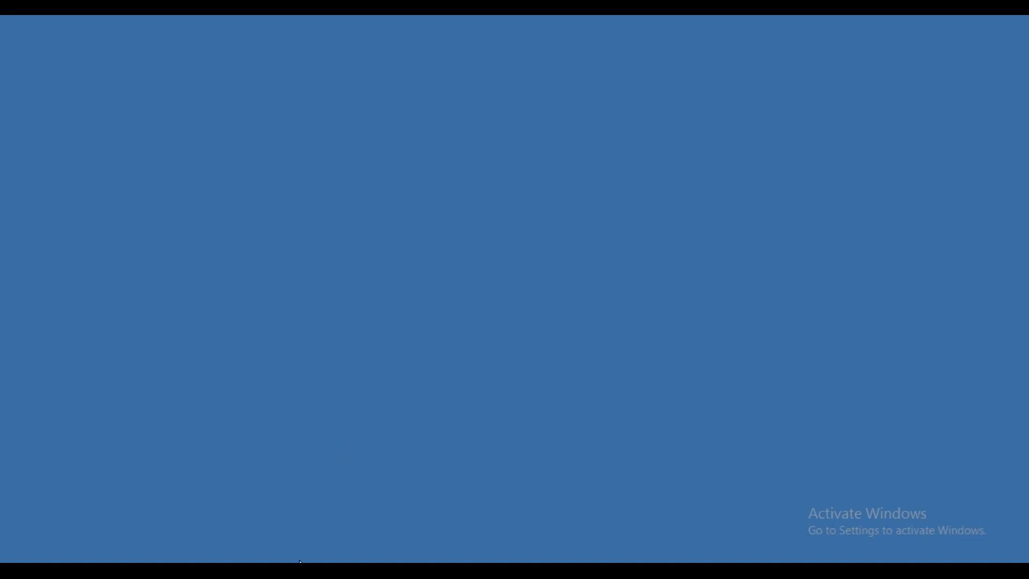
left_click(300, 561)
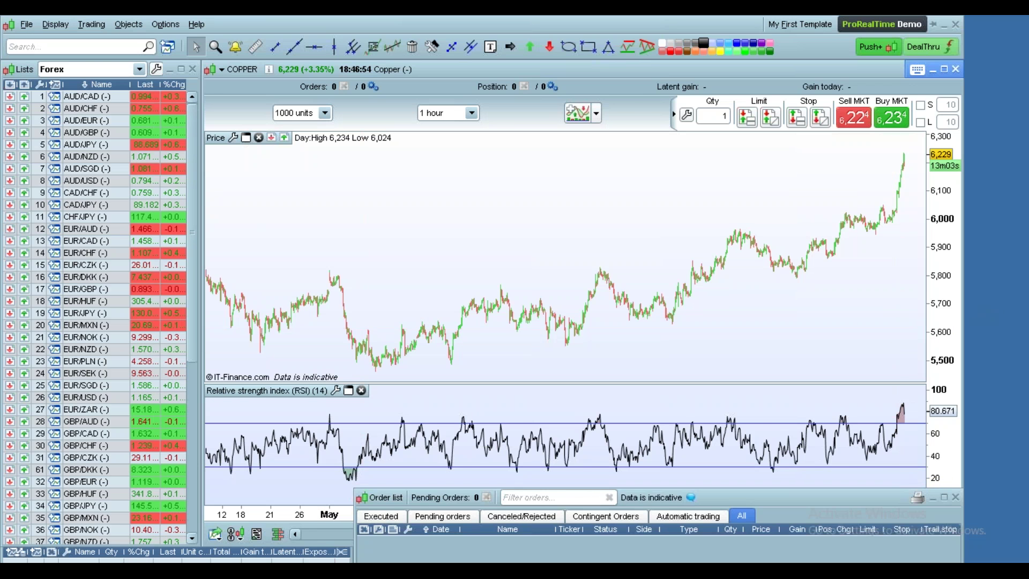
Step: Widen the main toolbar and the COPPER chart window, and shorten the chart to leave room beneath it
left_click_drag(964, 301, 996, 301)
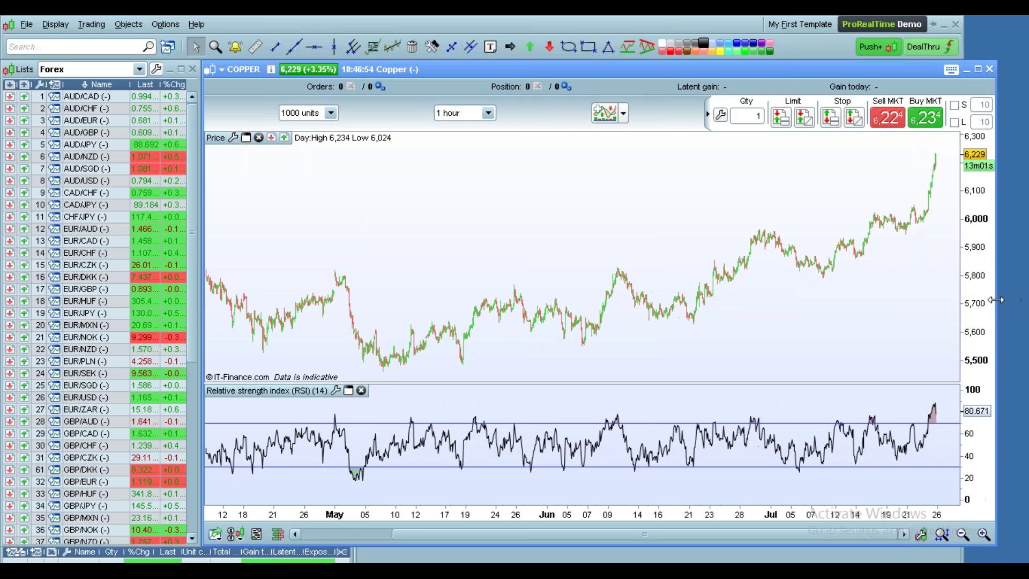
left_click_drag(965, 32, 1002, 35)
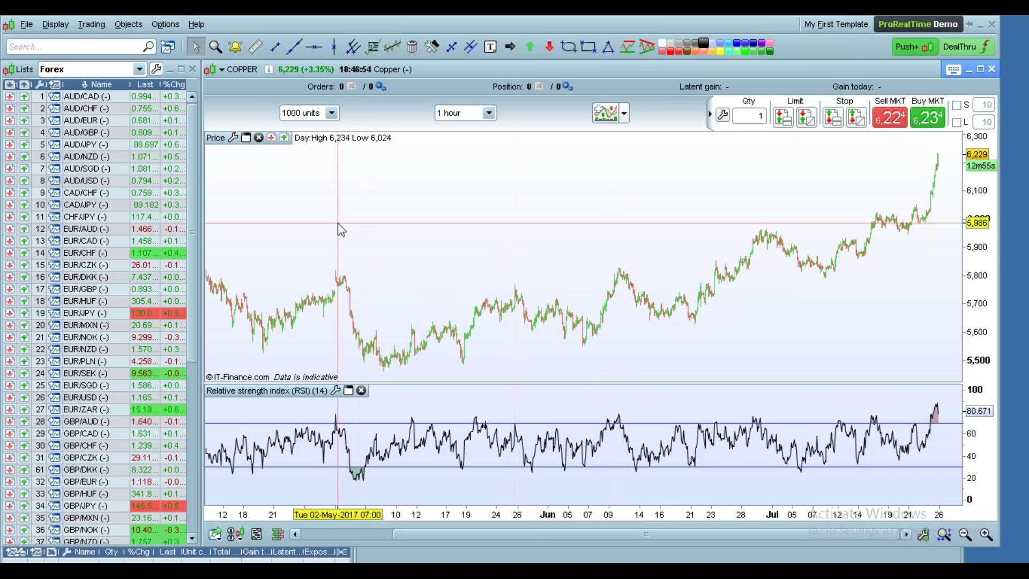
left_click(469, 64)
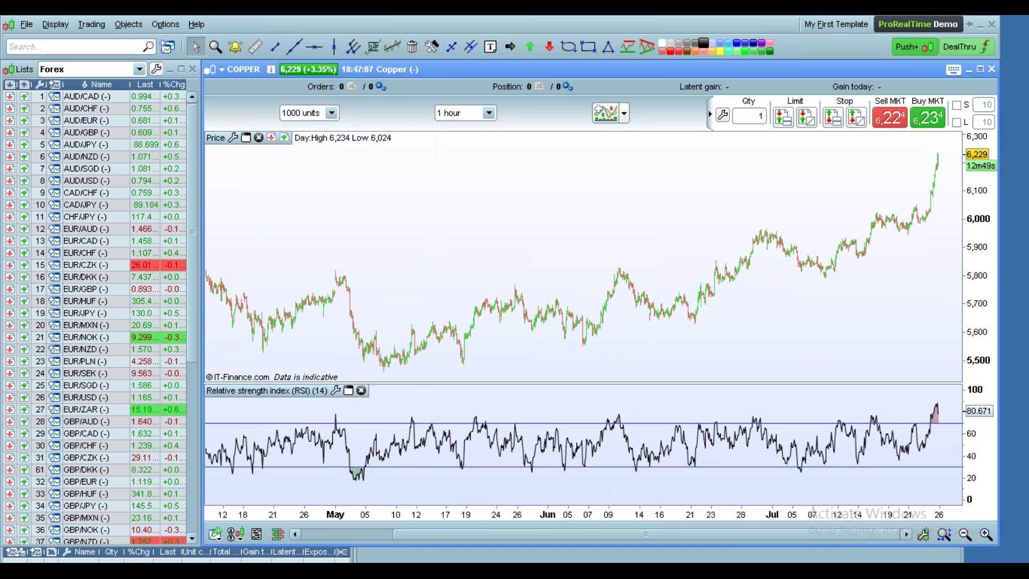
left_click_drag(998, 547, 976, 443)
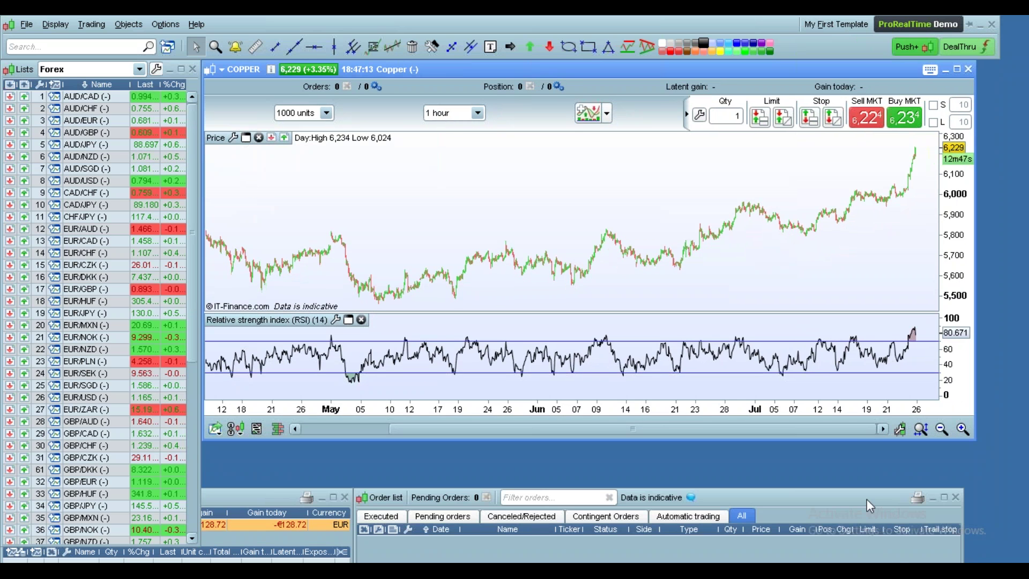
Step: Close the portfolio window, then widen the order list to the chart's width and place it directly beneath the chart
left_click_drag(866, 490, 873, 462)
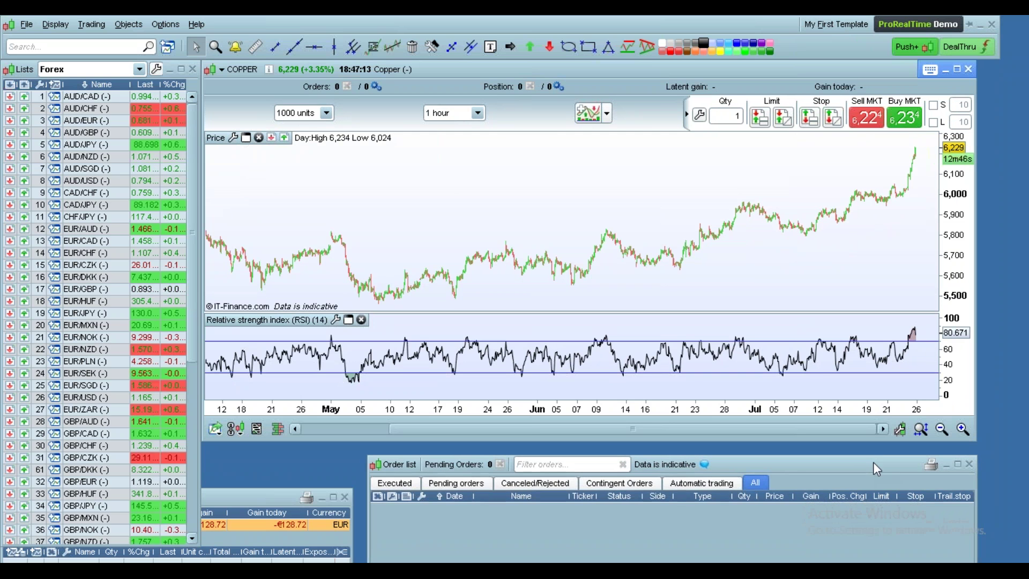
left_click(343, 497)
left_click_drag(824, 468, 770, 344)
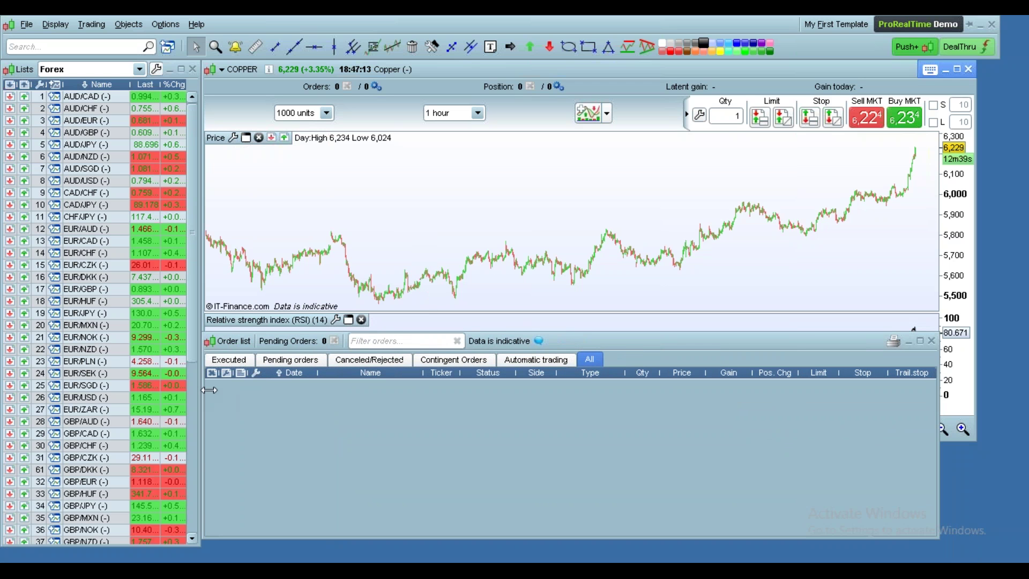
left_click_drag(939, 403, 973, 403)
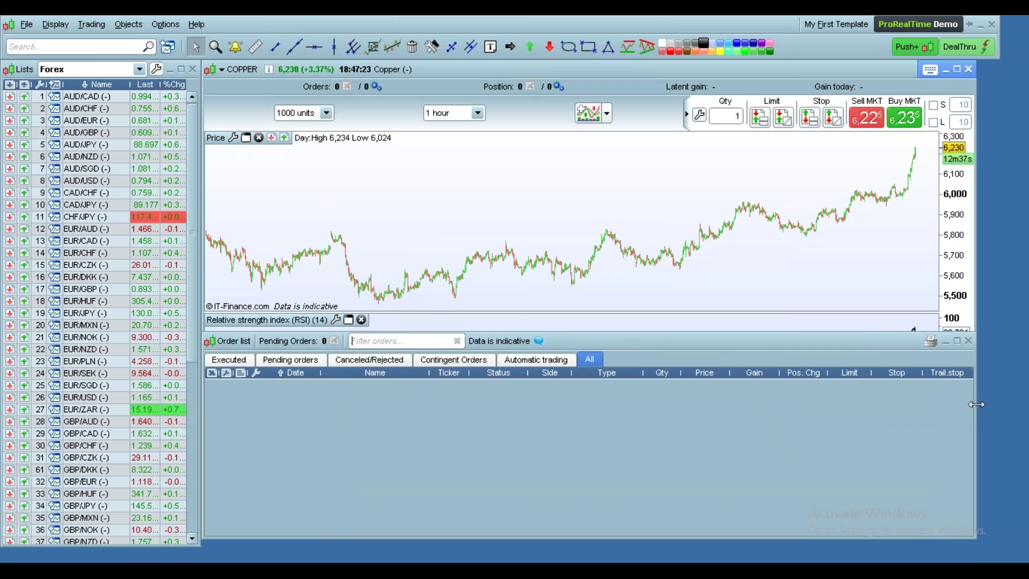
left_click_drag(883, 339, 899, 444)
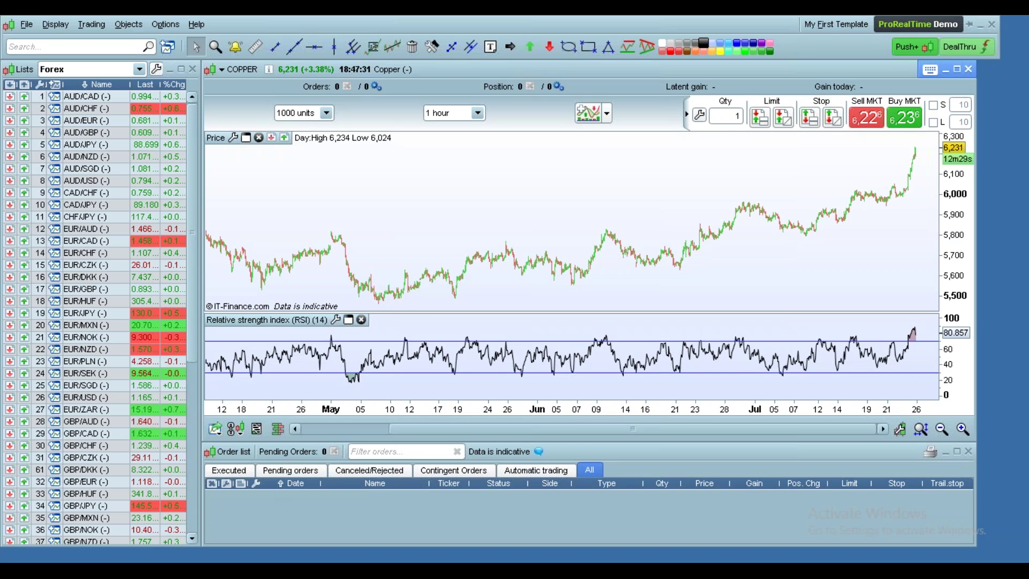
Step: Search for EUR/USD and load the main EUR/USD currency market into the chart
scroll(399, 249, "up", 5)
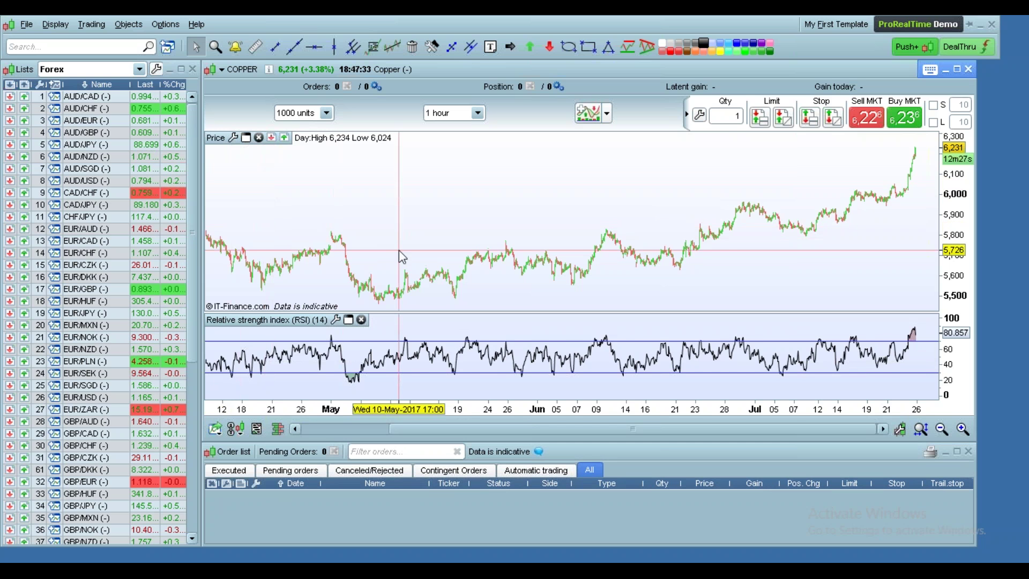
scroll(394, 248, "up", 1)
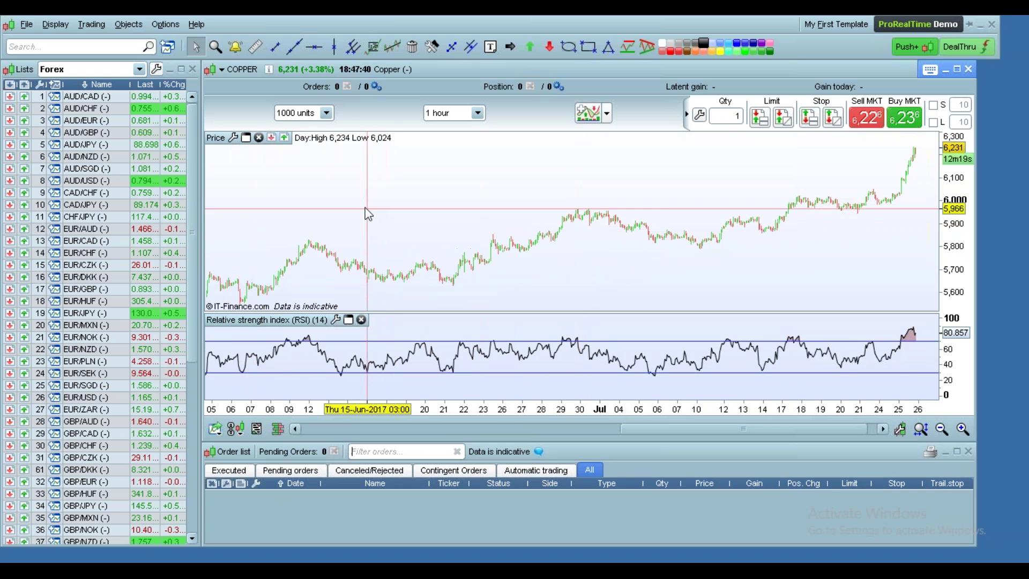
left_click(59, 49)
type("E")
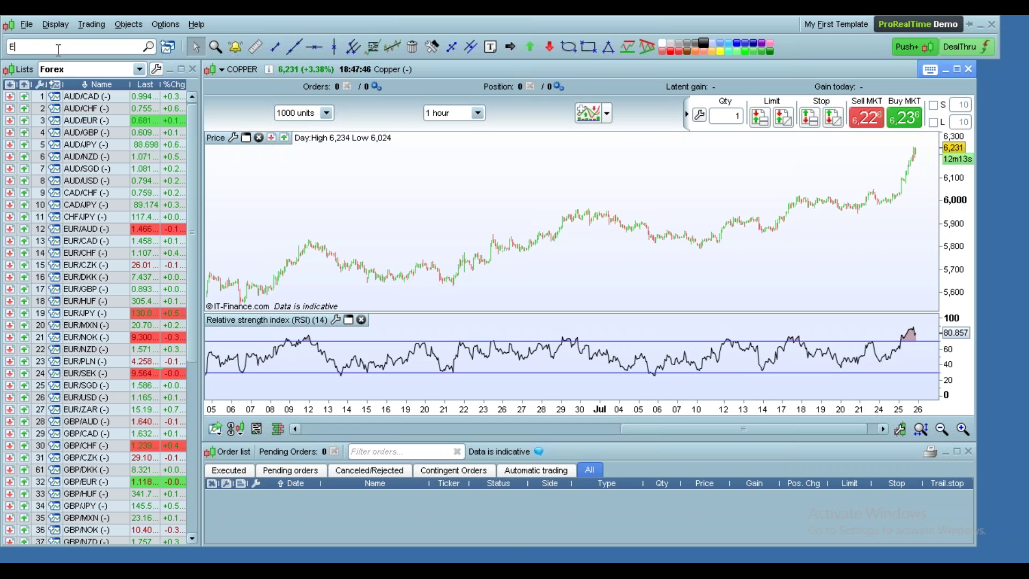
type("UR/")
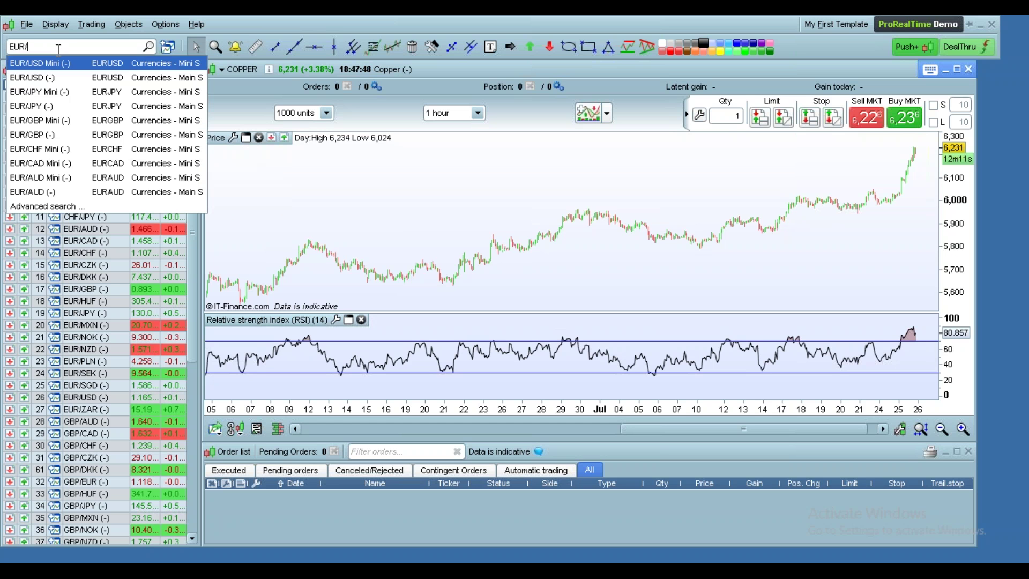
type("USD")
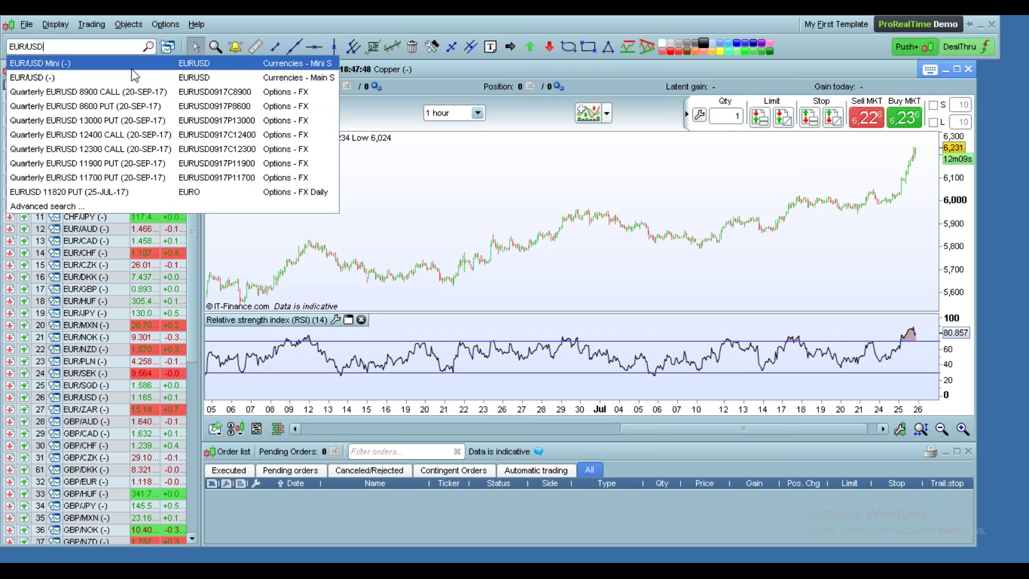
left_click(69, 81)
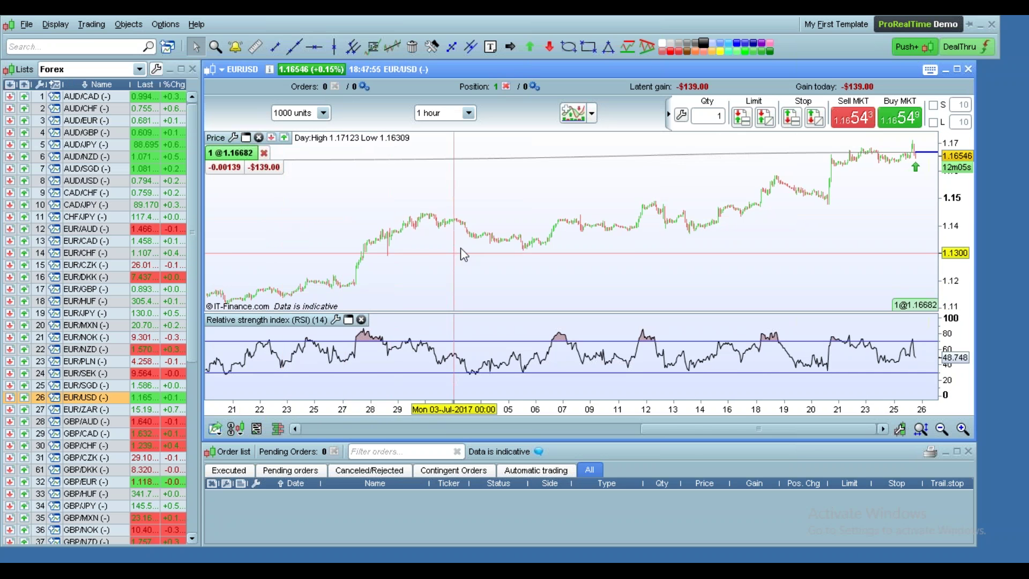
Step: Add a stop order at 1.16378 to the open EUR/USD position on the chart
scroll(394, 303, "up", 5)
mouse_move(224, 163)
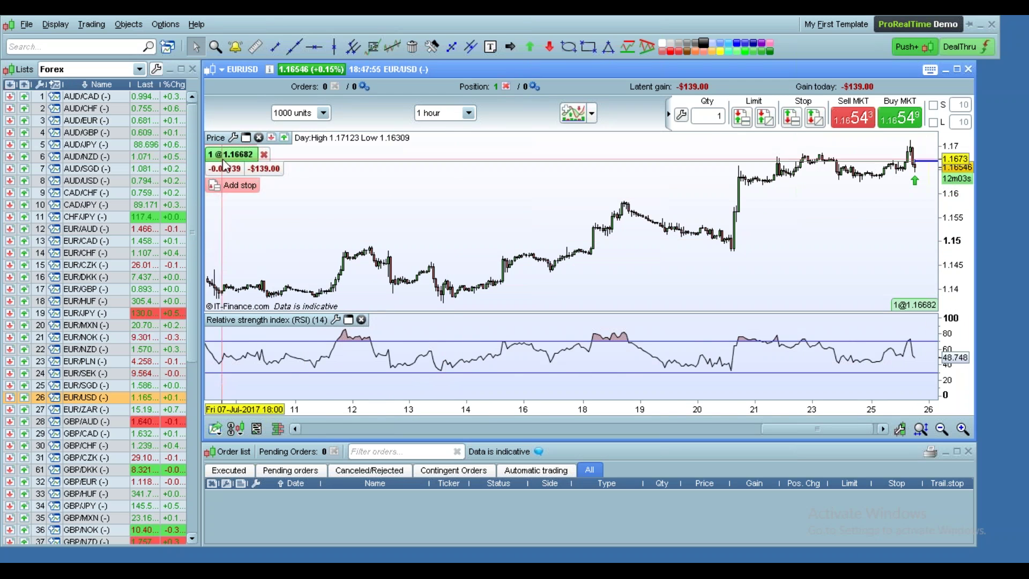
scroll(268, 187, "up", 2)
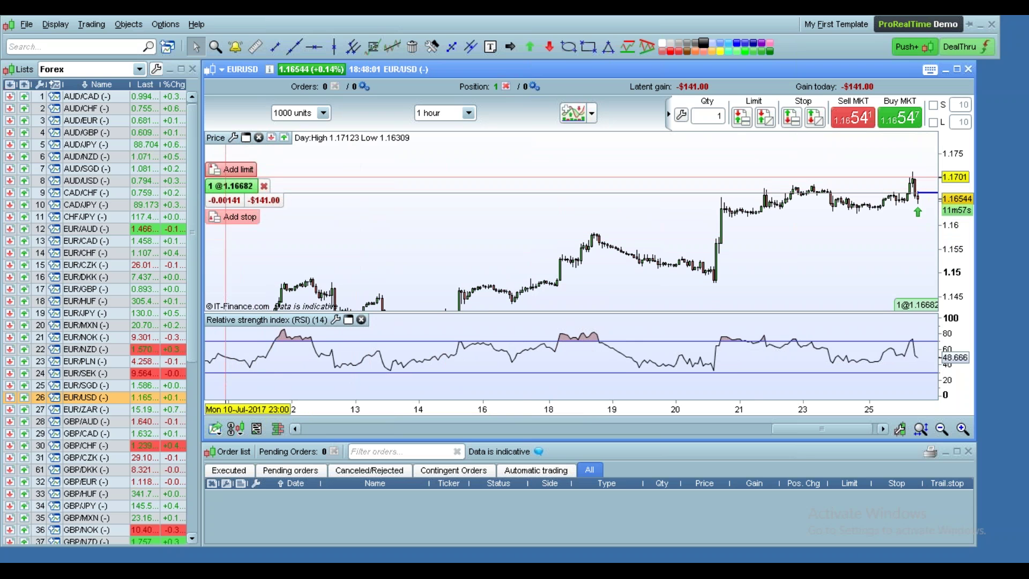
left_click(232, 224)
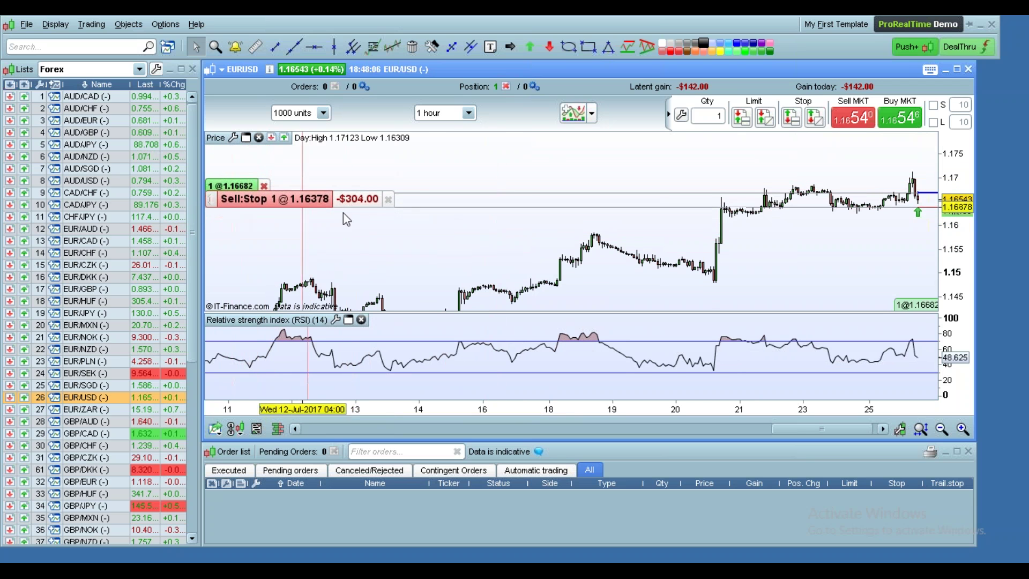